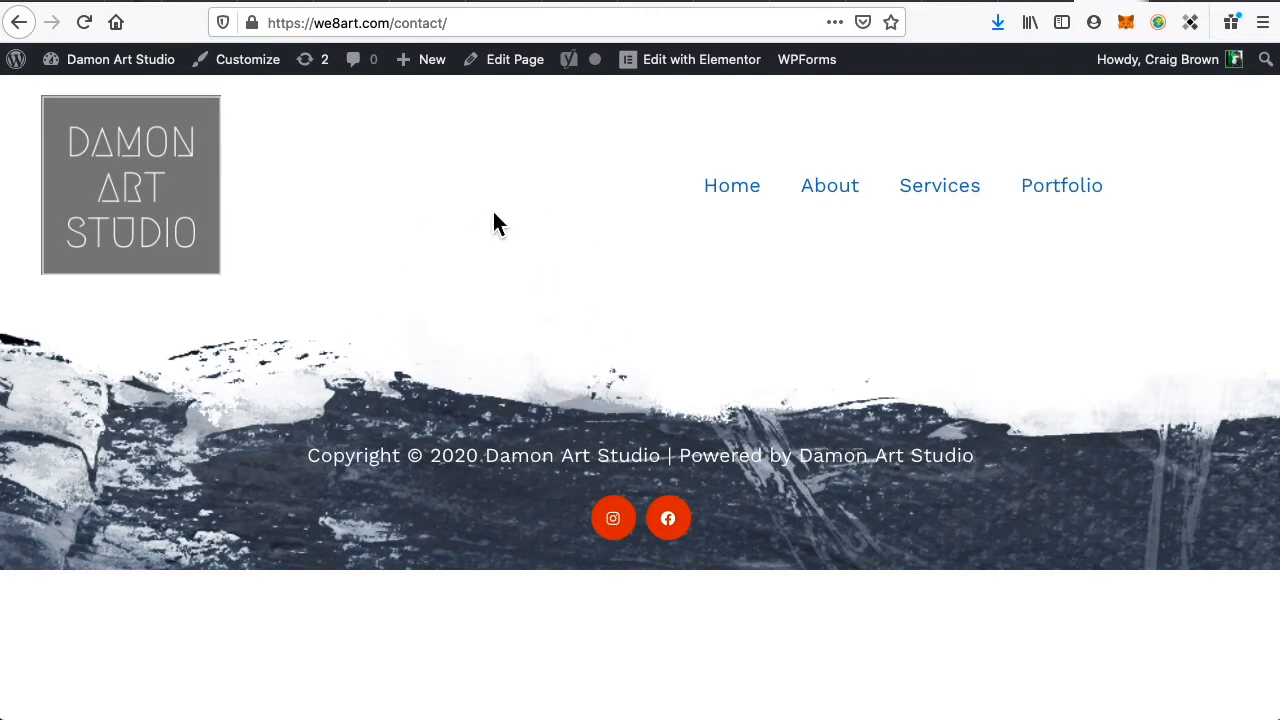
Open the site's WordPress admin and deactivate the WPForms Lite plugin in the installed plugins list
mouse_move(443, 82)
mouse_move(112, 64)
click(76, 94)
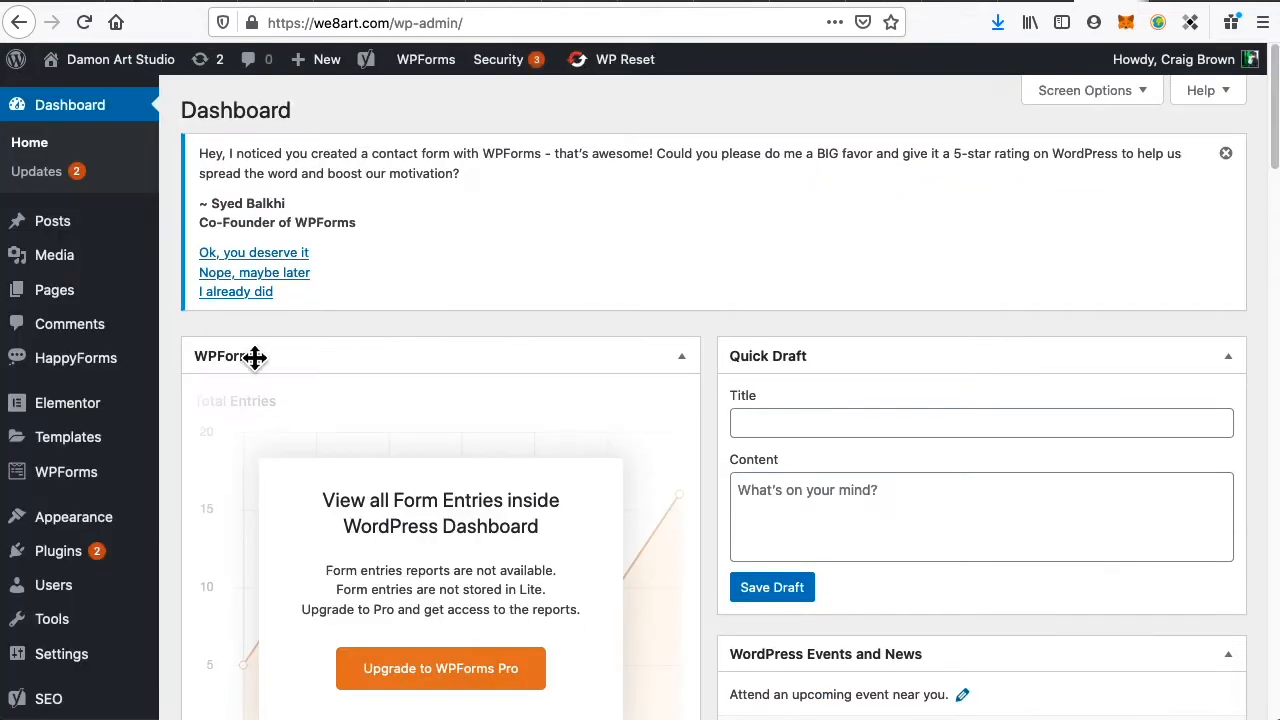
mouse_move(107, 565)
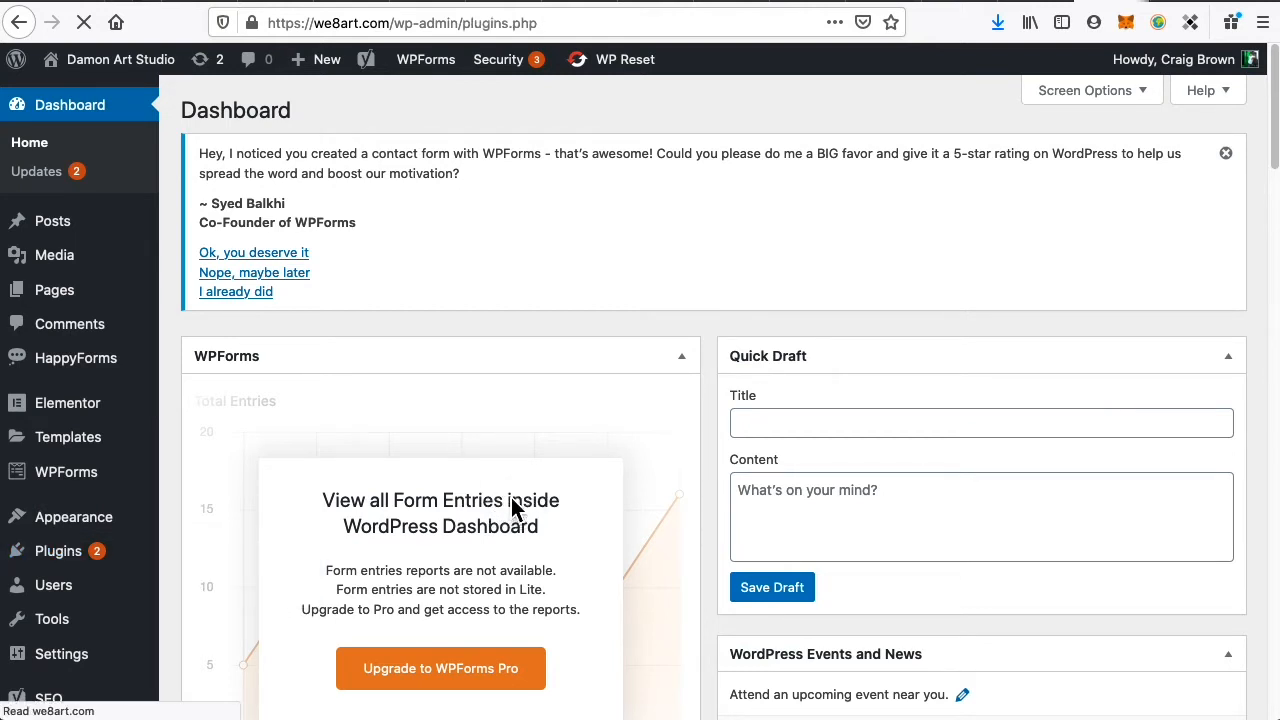
scroll(517, 508, down, 10)
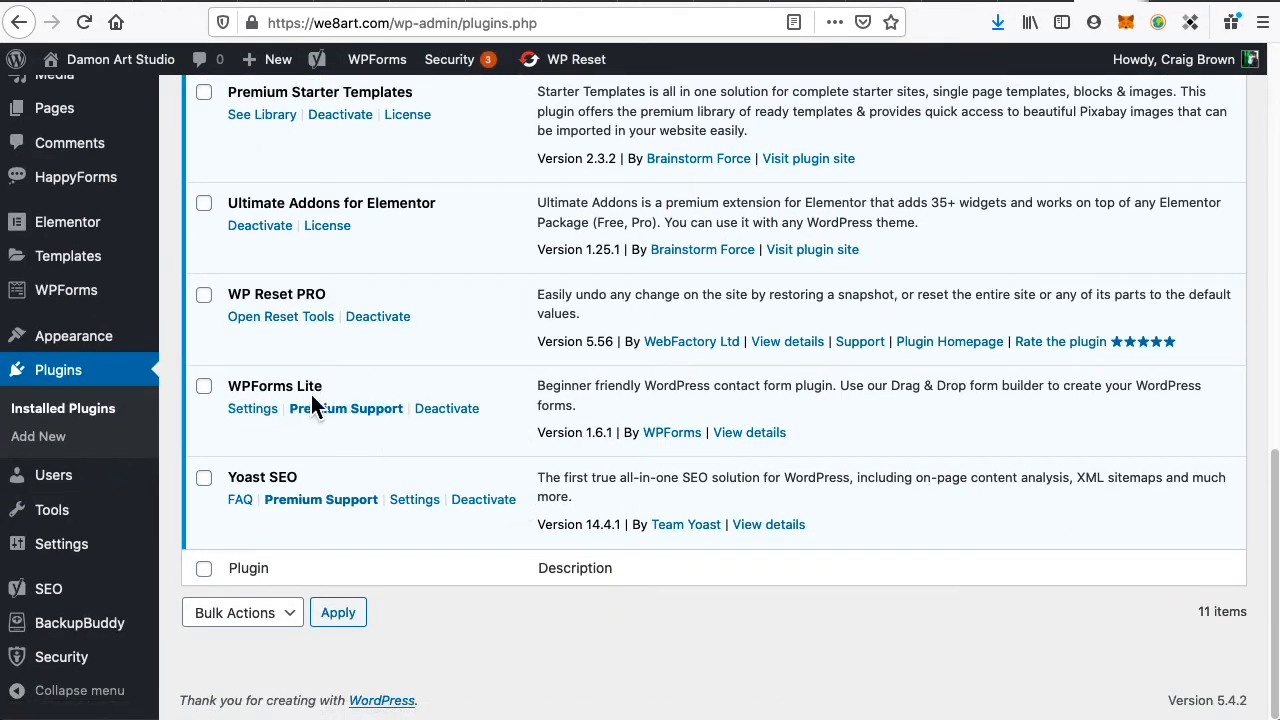
click(461, 416)
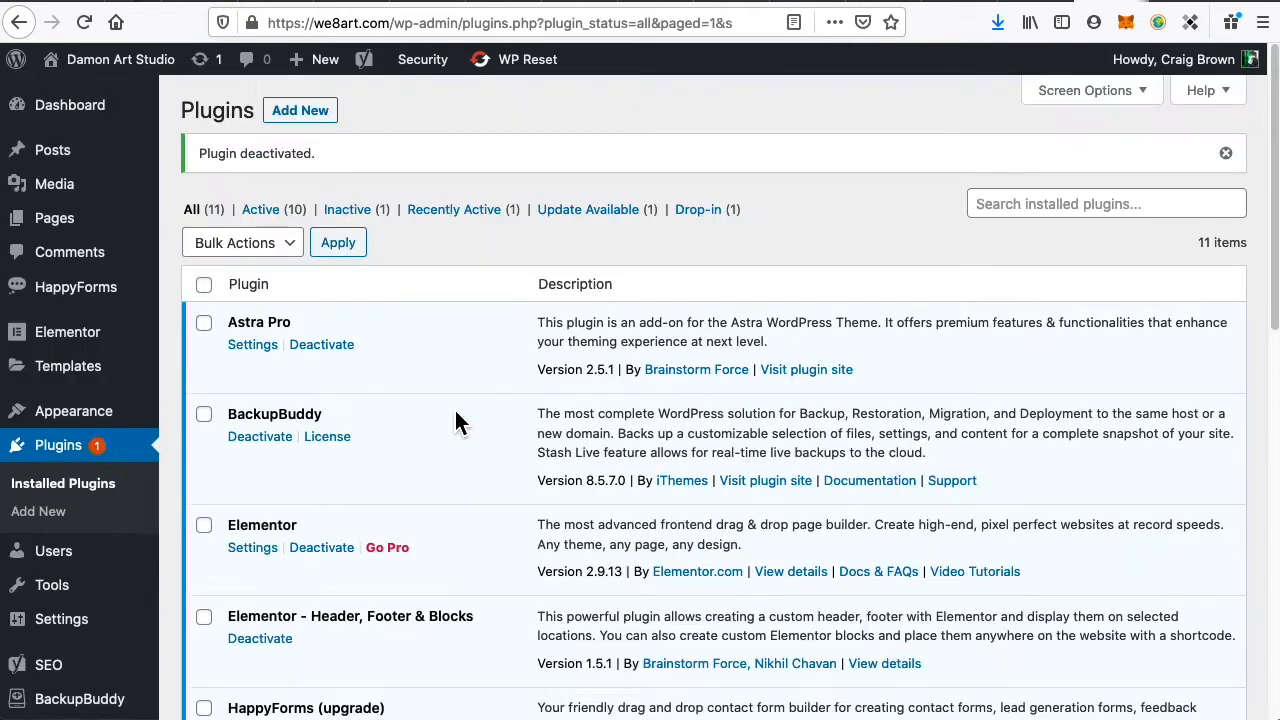
Delete the WPForms Lite plugin with its data and update the HappyForms (upgrade) plugin
scroll(437, 479, down, 10)
scroll(431, 488, down, 1)
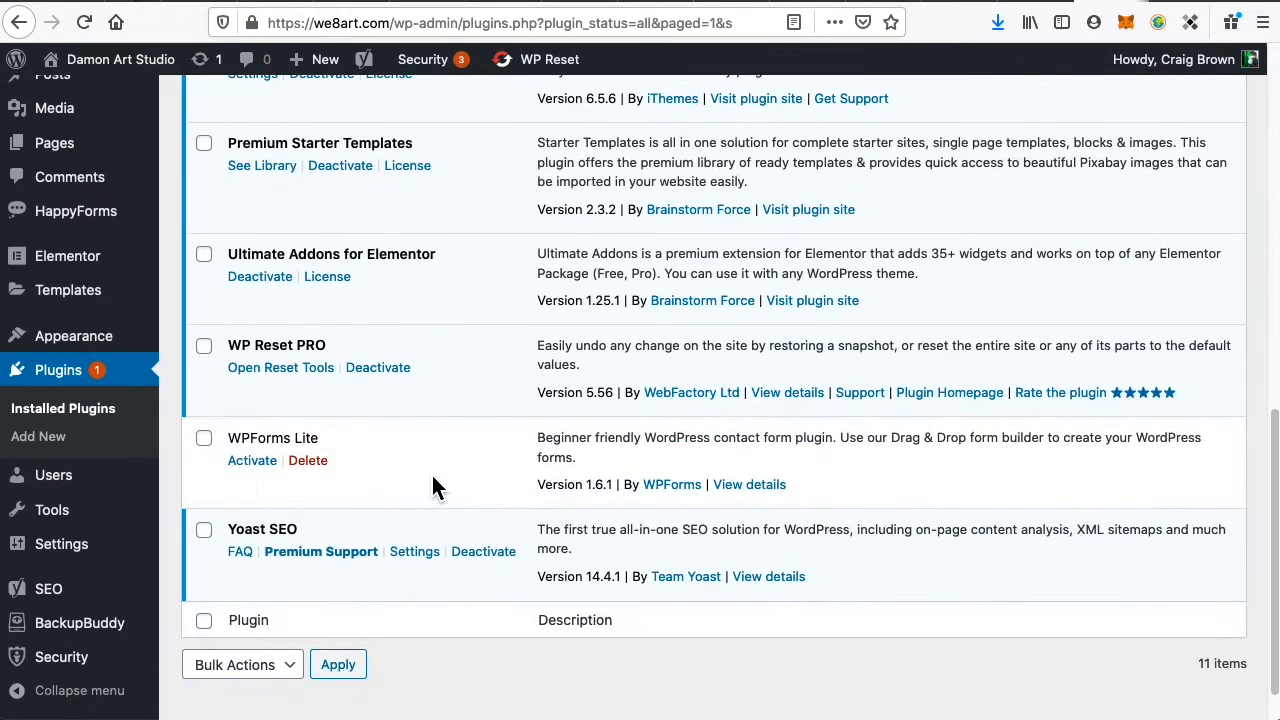
click(325, 463)
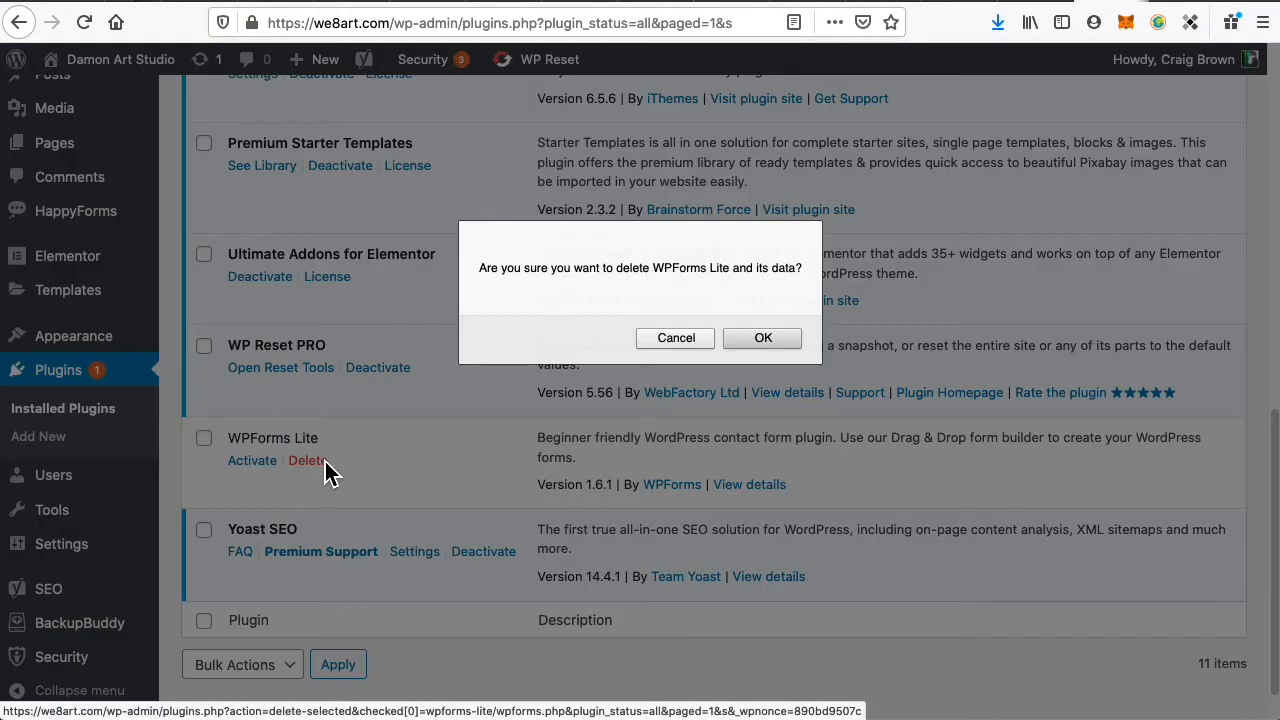
click(763, 338)
scroll(455, 430, up, 7)
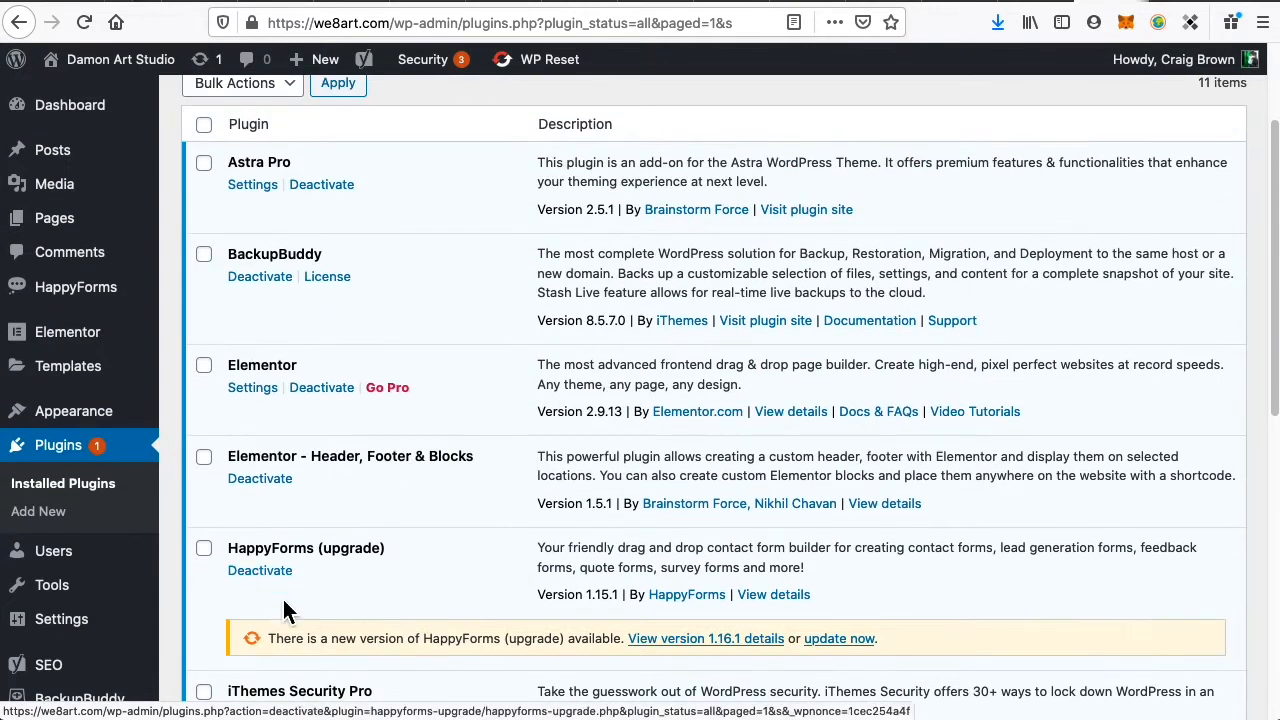
click(822, 645)
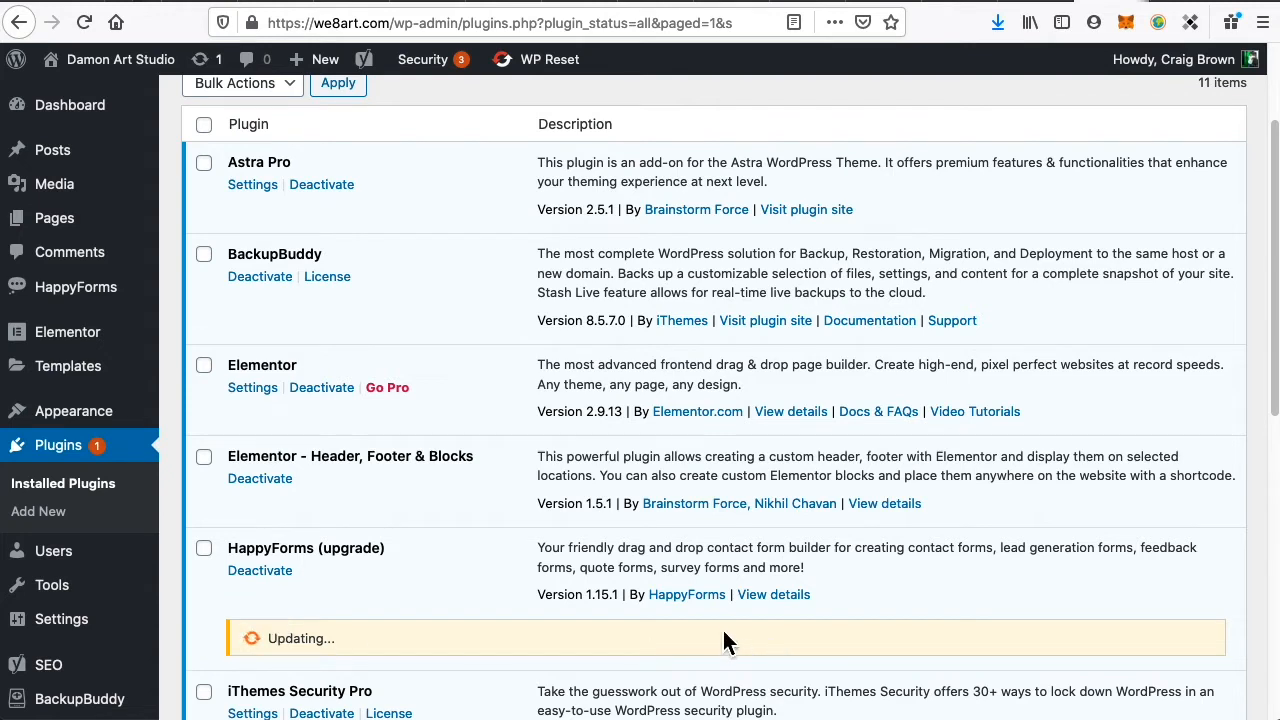
Search Google for happyforms in a new tab, open the HappyForms website and look over its home page
key(ctrl+t)
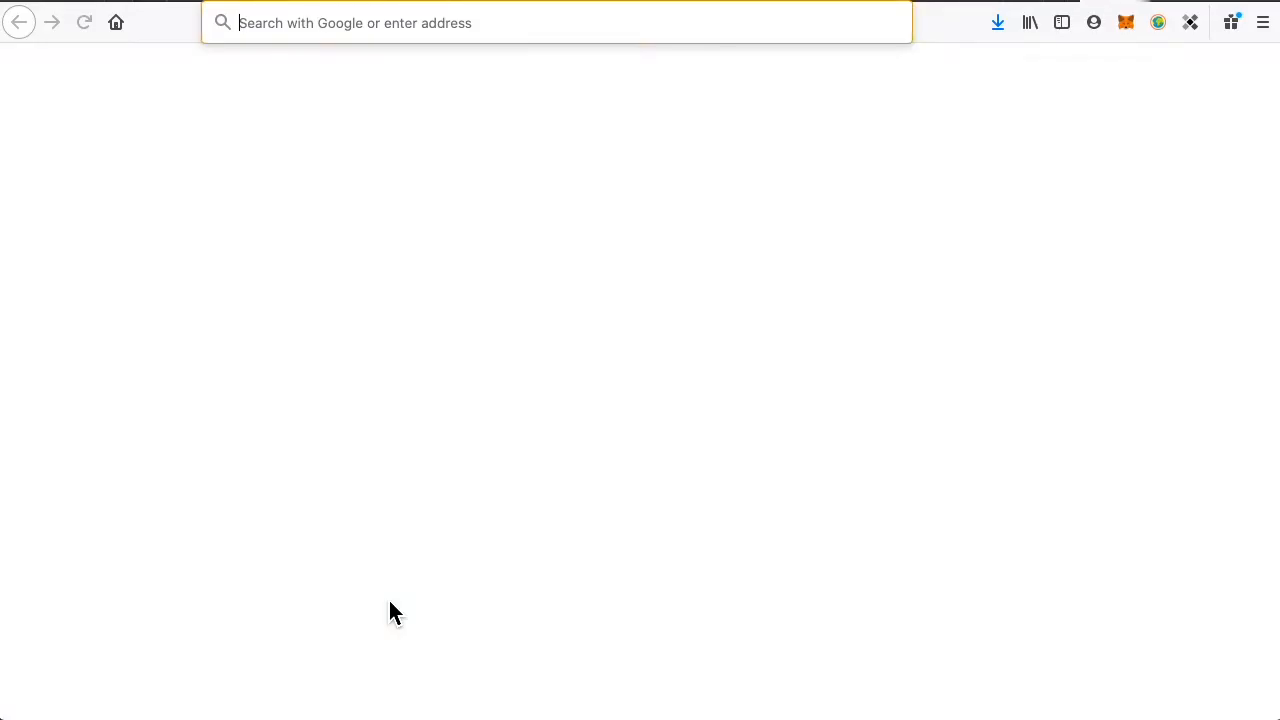
text(happyf)
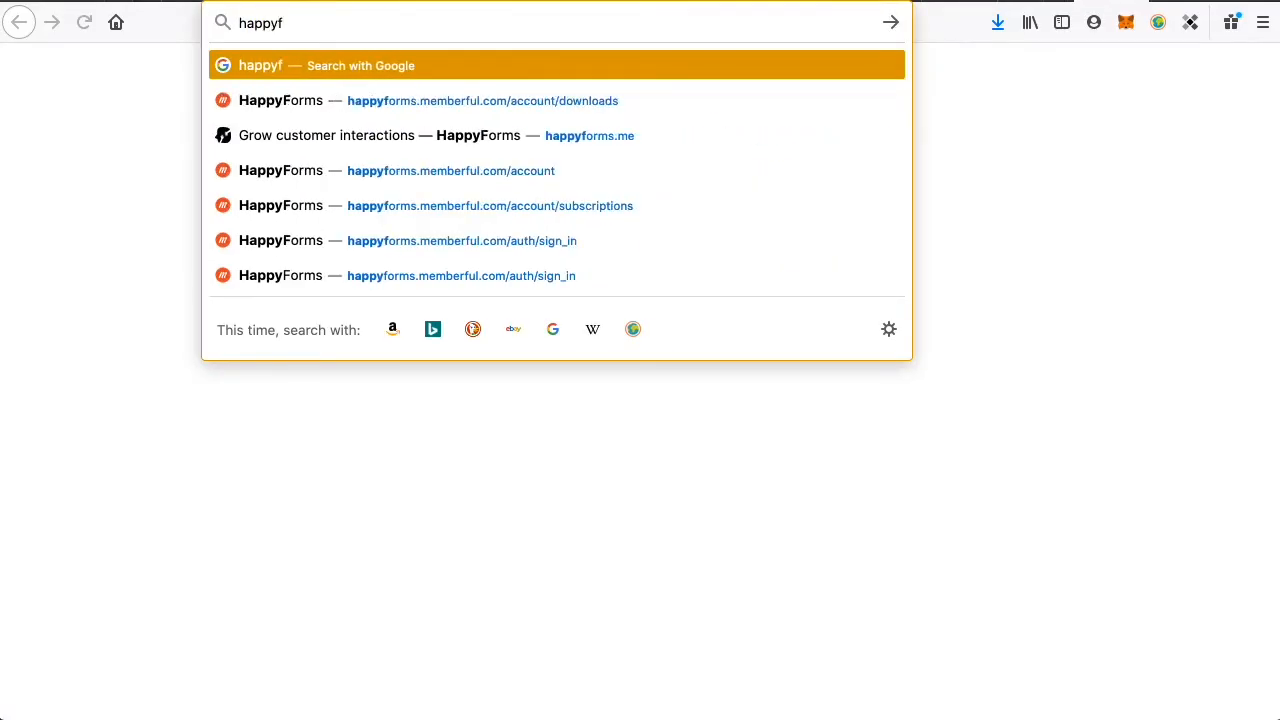
text(orms)
key(Return)
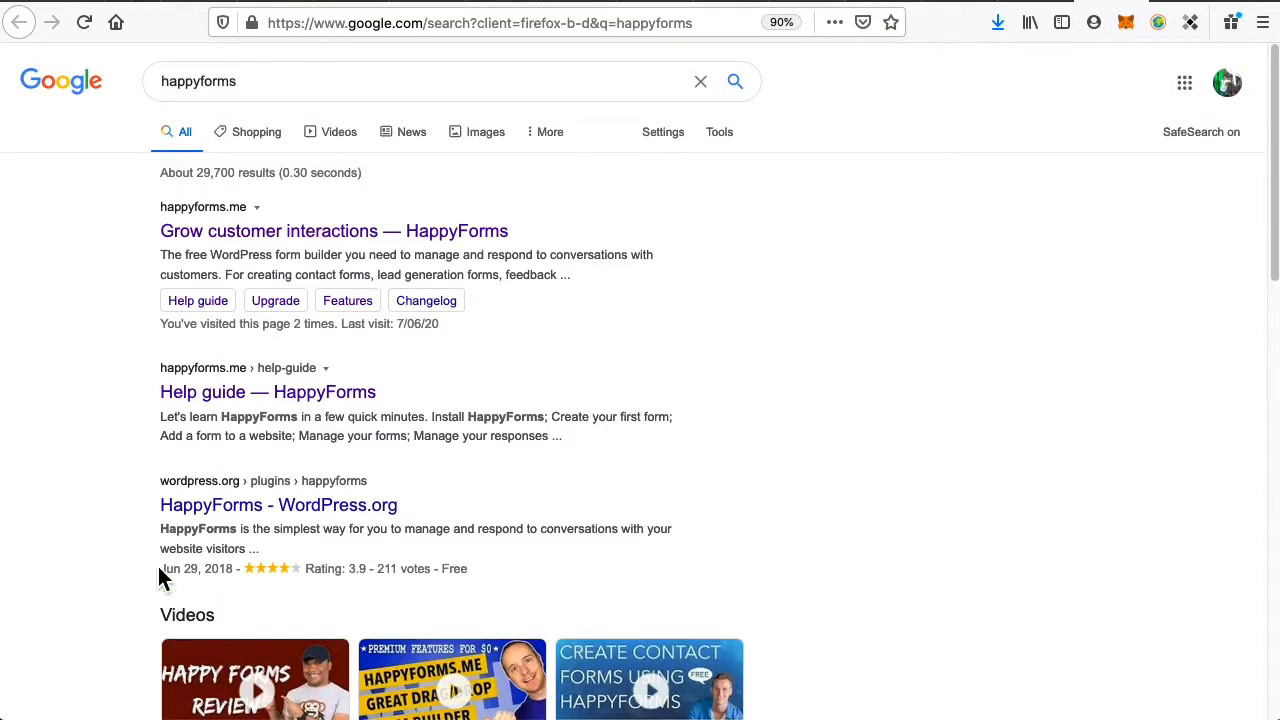
click(297, 240)
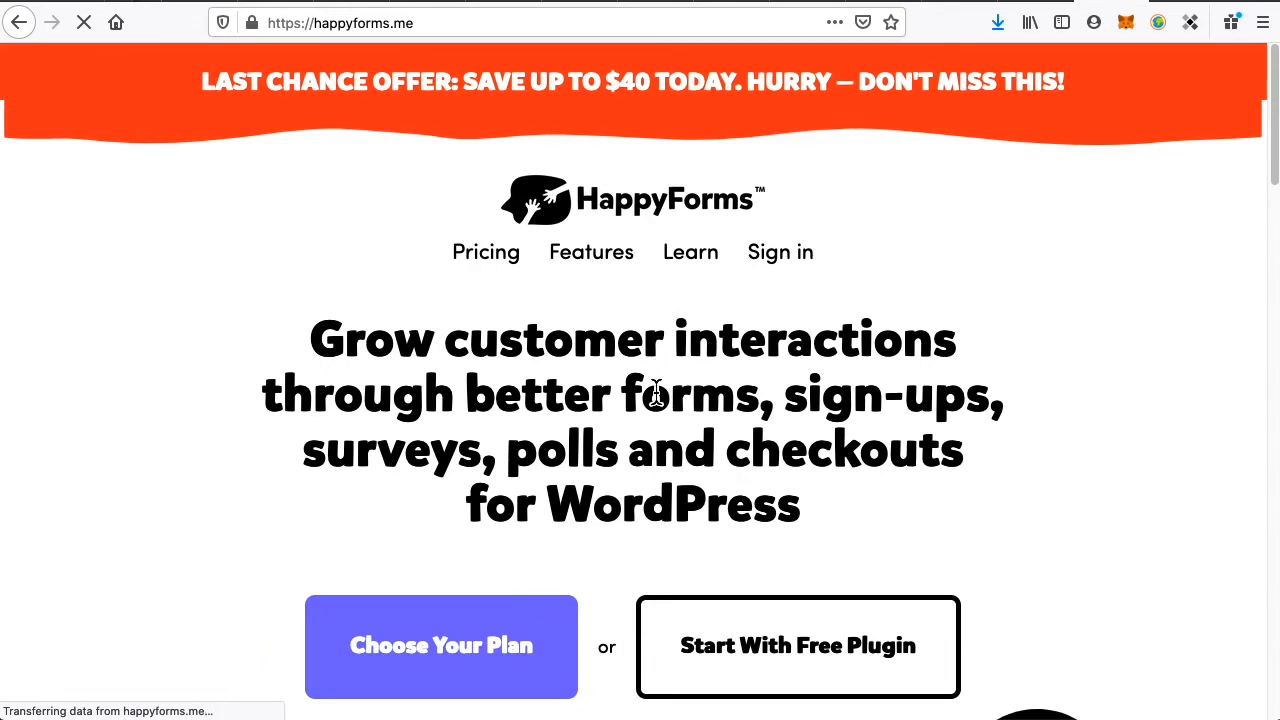
scroll(655, 400, down, 3)
scroll(655, 400, down, 2)
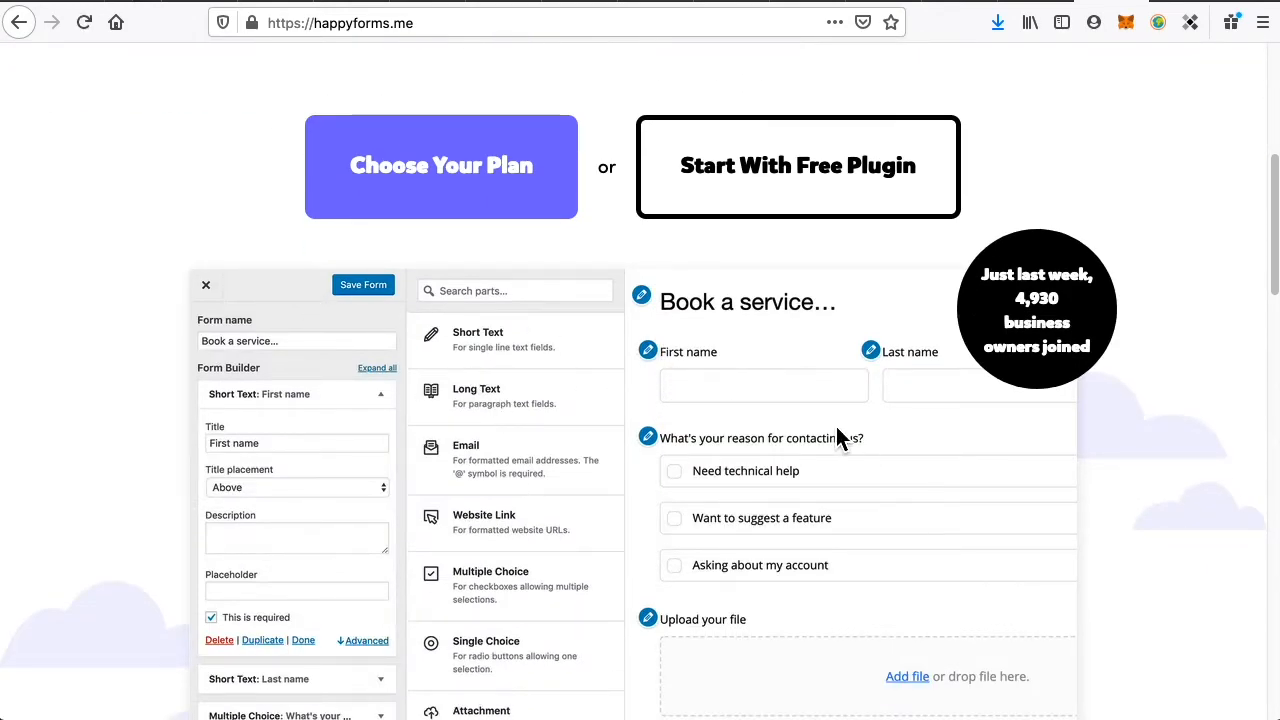
scroll(836, 432, down, 2)
scroll(836, 432, down, 6)
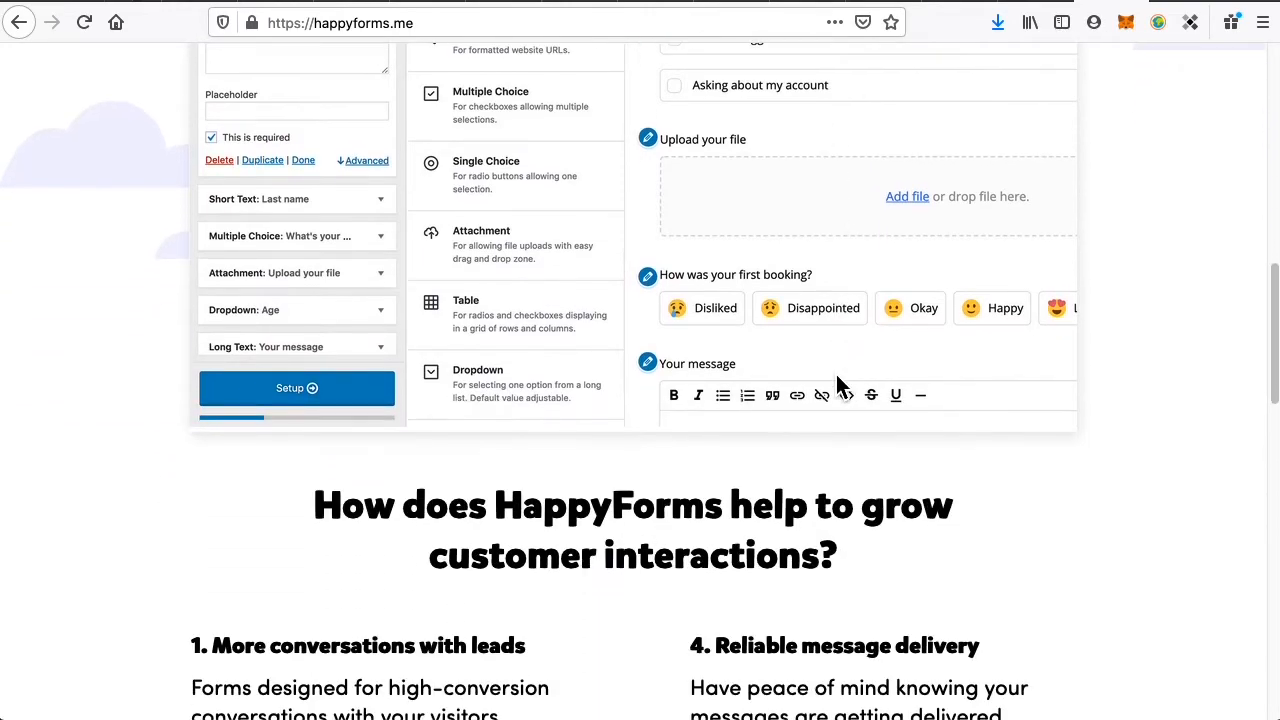
scroll(850, 350, down, 8)
scroll(857, 349, up, 10)
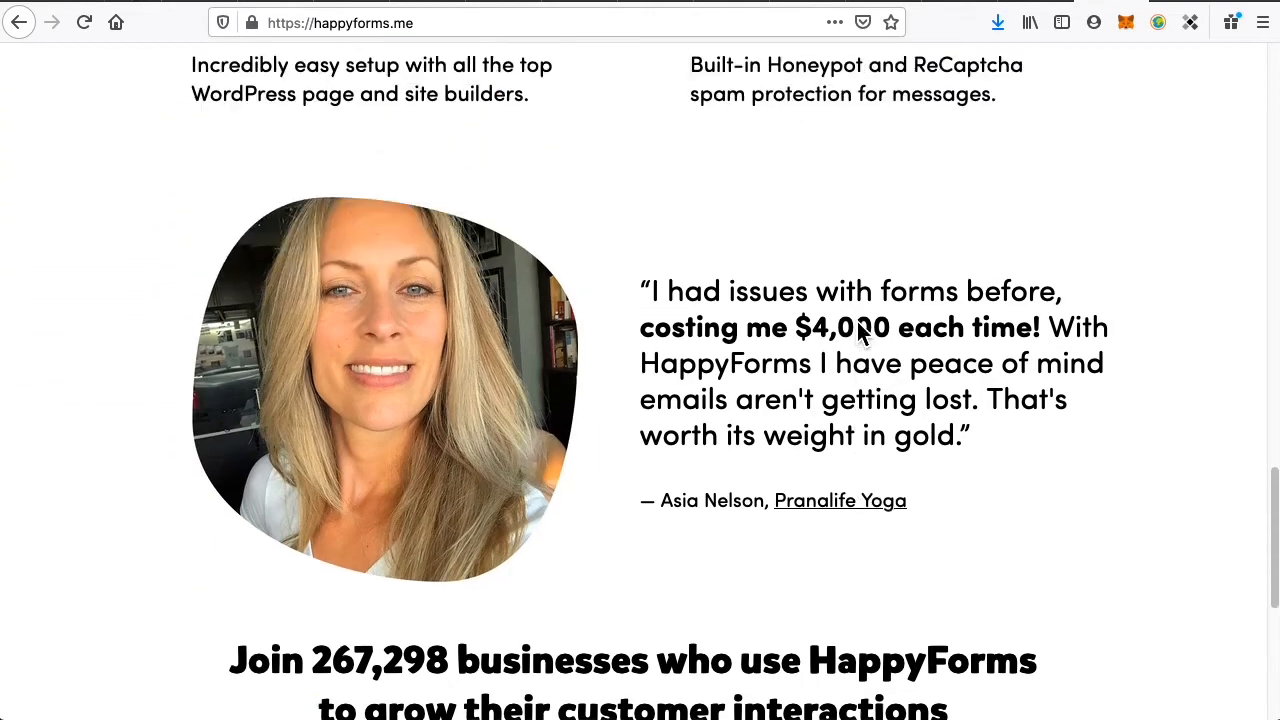
scroll(923, 308, up, 10)
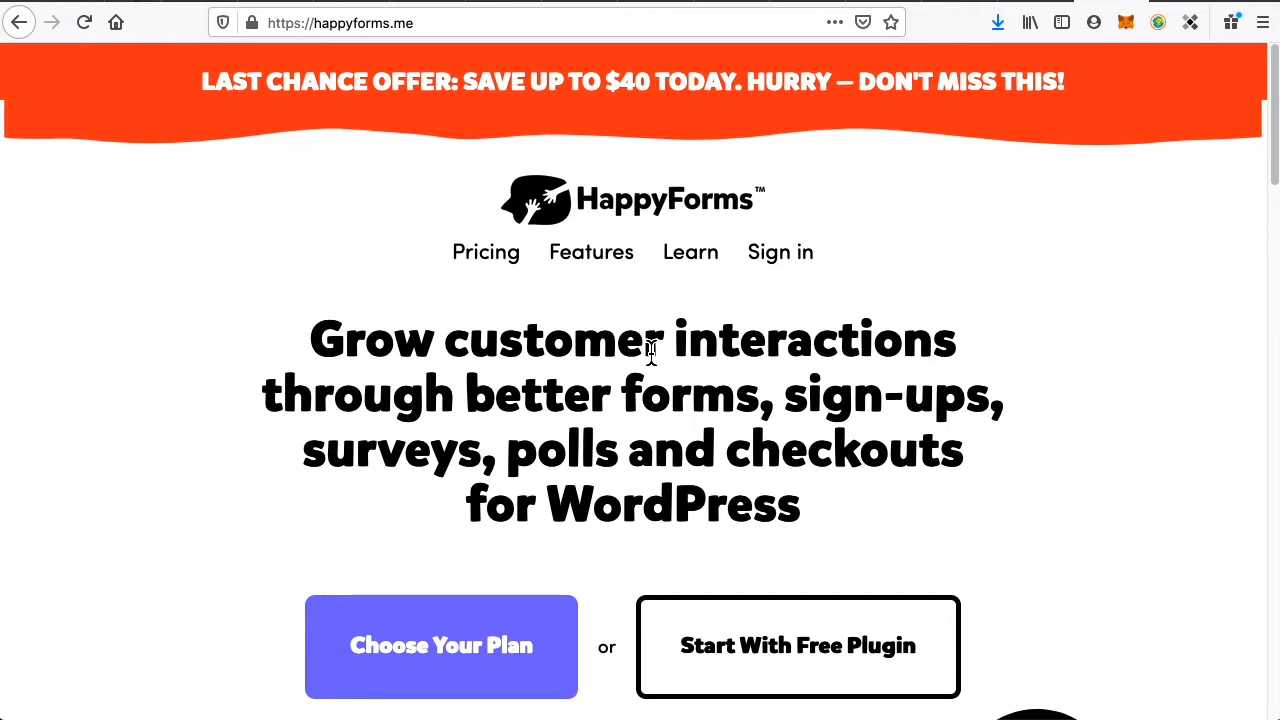
Open formidableforms.com in another new tab and look over the Formidable Forms home page
key(ctrl+t)
text(form)
key(Return)
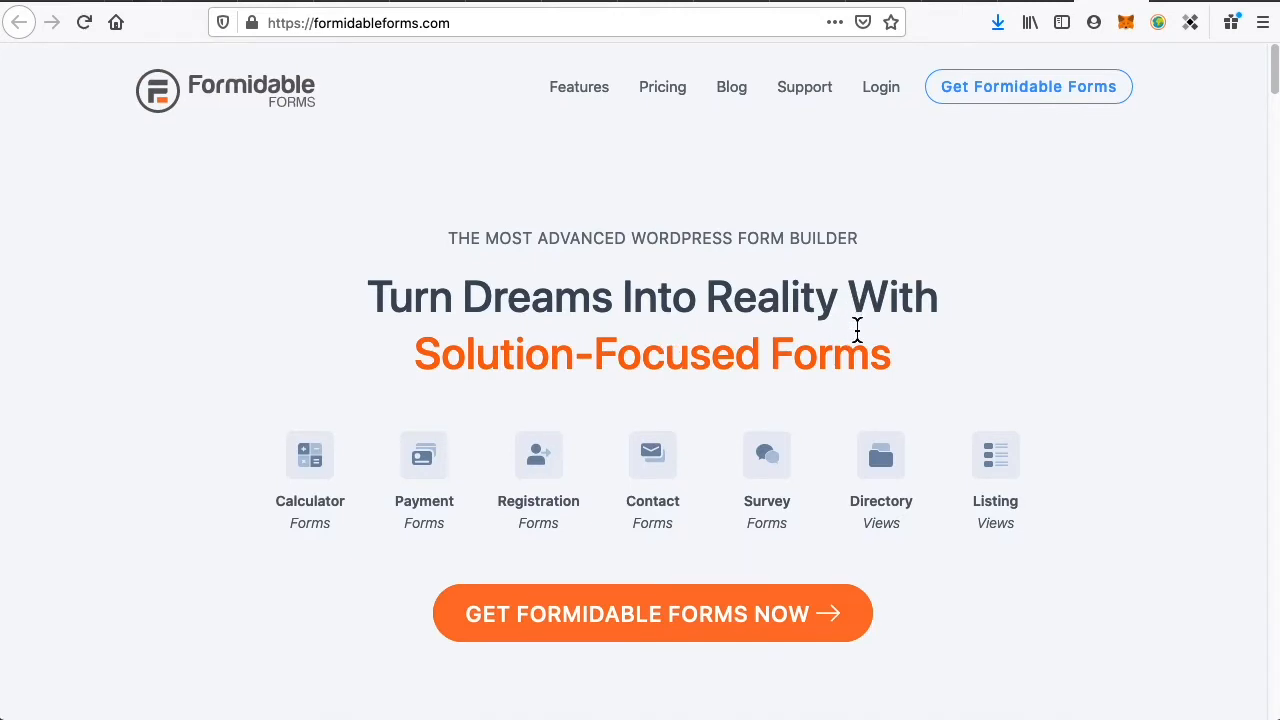
scroll(1005, 245, down, 3)
scroll(990, 268, down, 15)
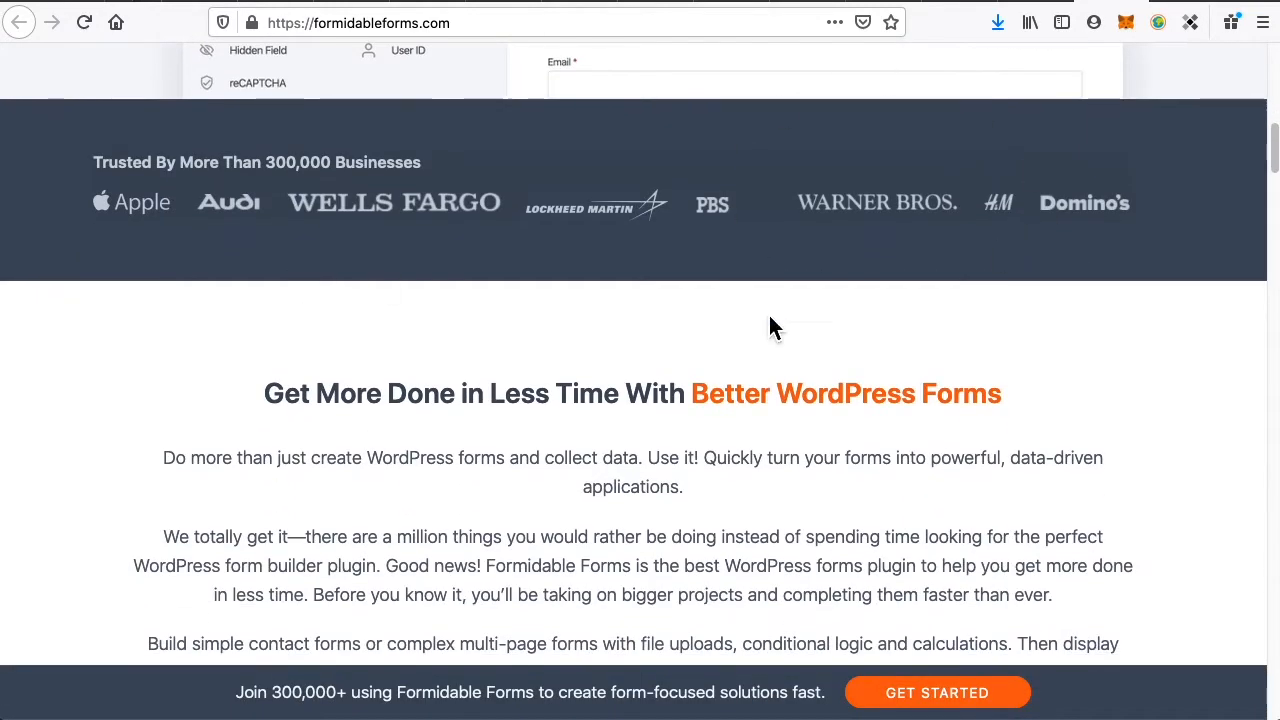
scroll(945, 368, up, 18)
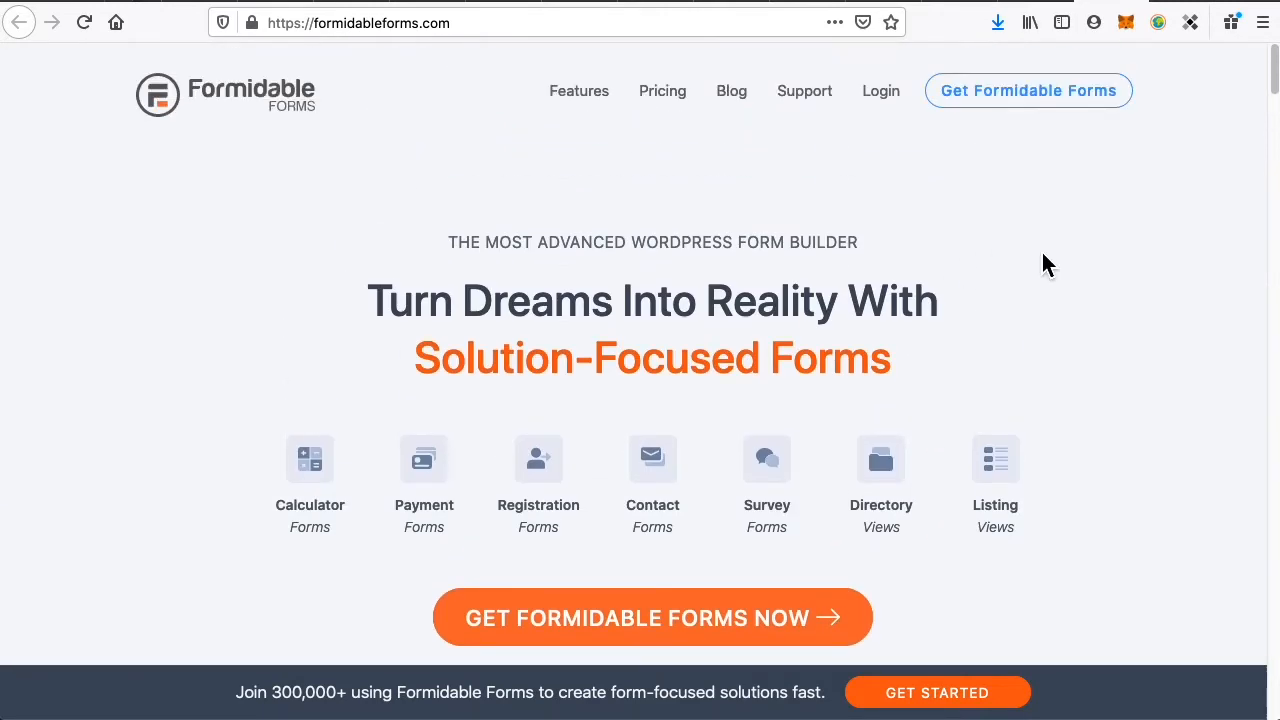
Return to the WordPress admin, review the HappyForms Sample Form in the form editor and move it to the trash
key(ctrl+Tab)
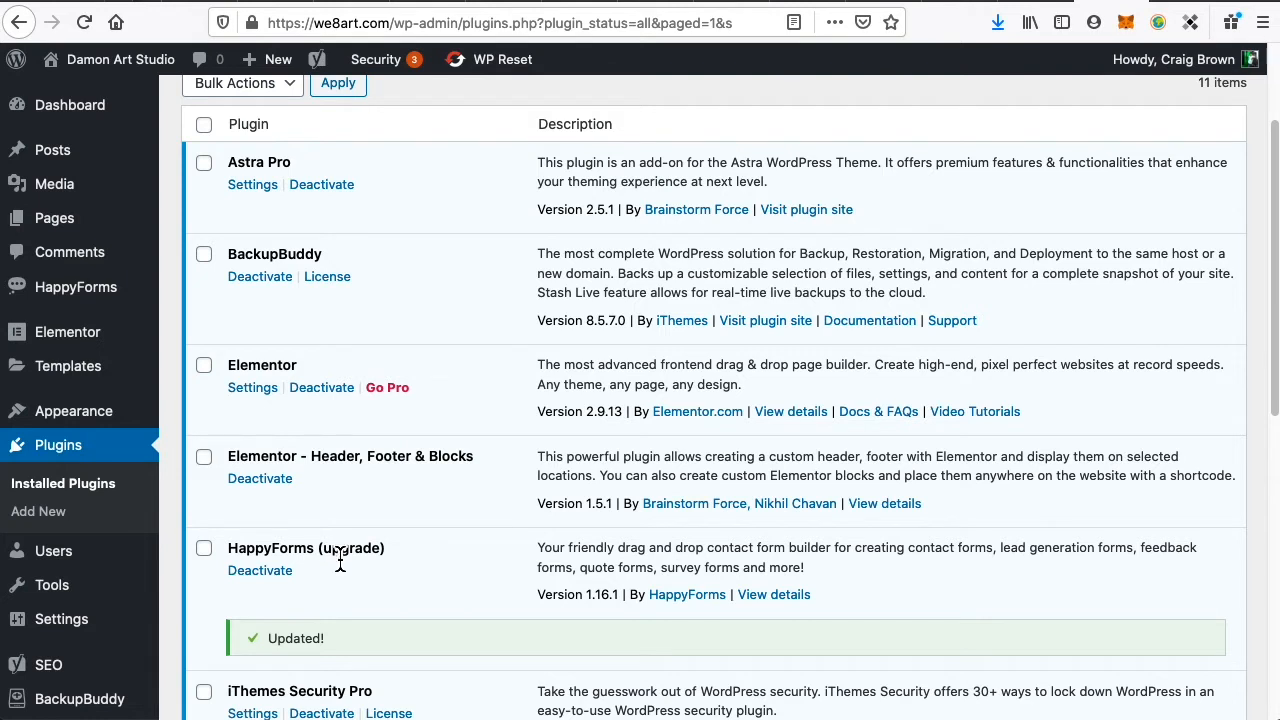
mouse_move(40, 300)
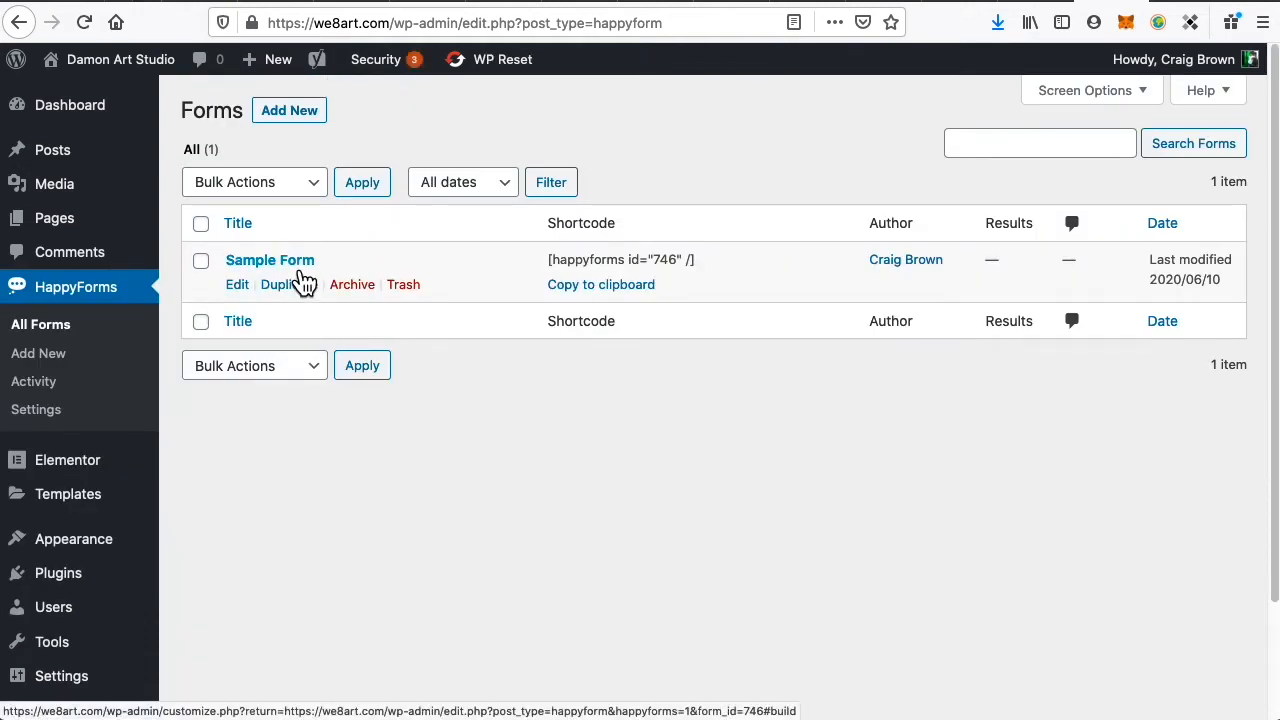
click(238, 285)
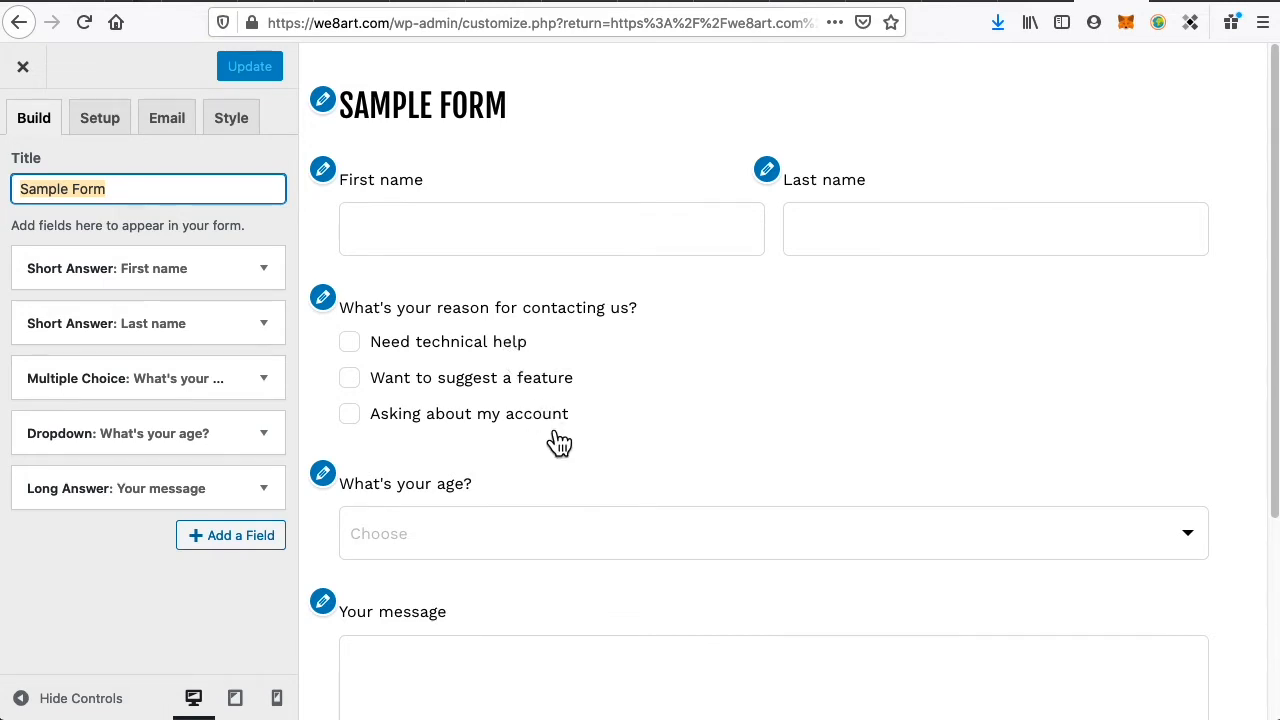
scroll(511, 559, down, 5)
scroll(560, 549, up, 5)
click(36, 78)
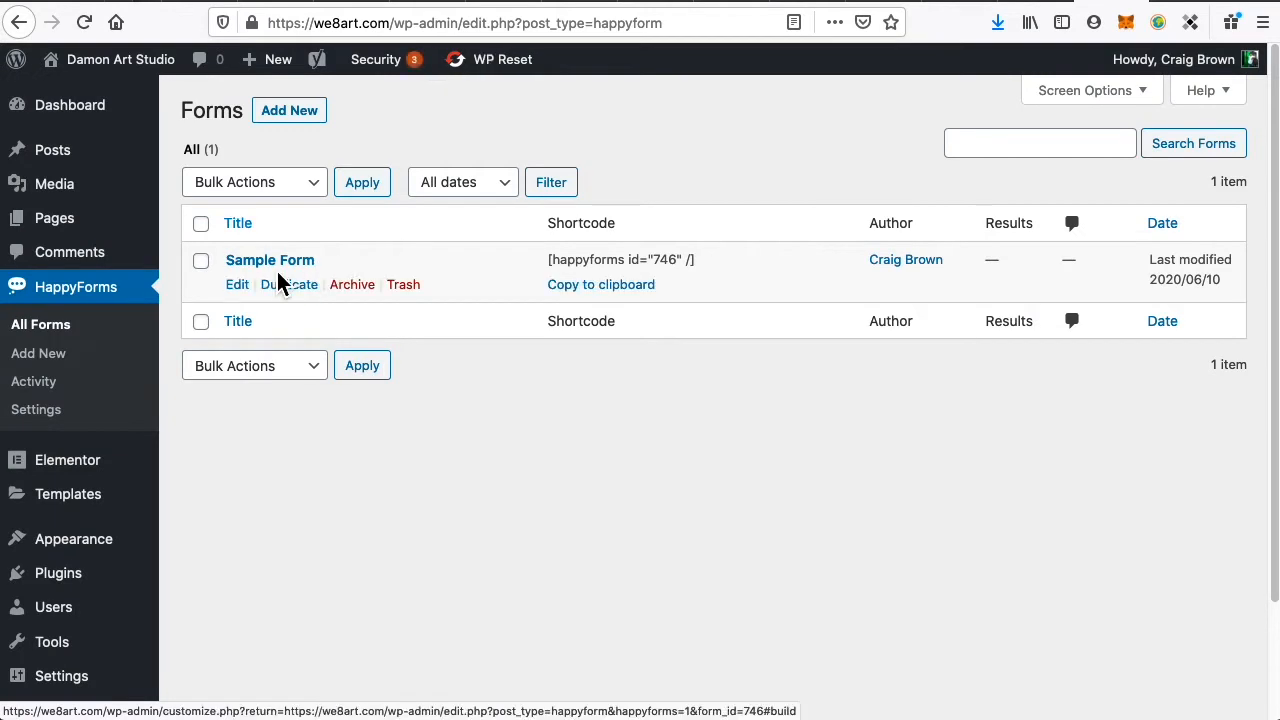
click(420, 286)
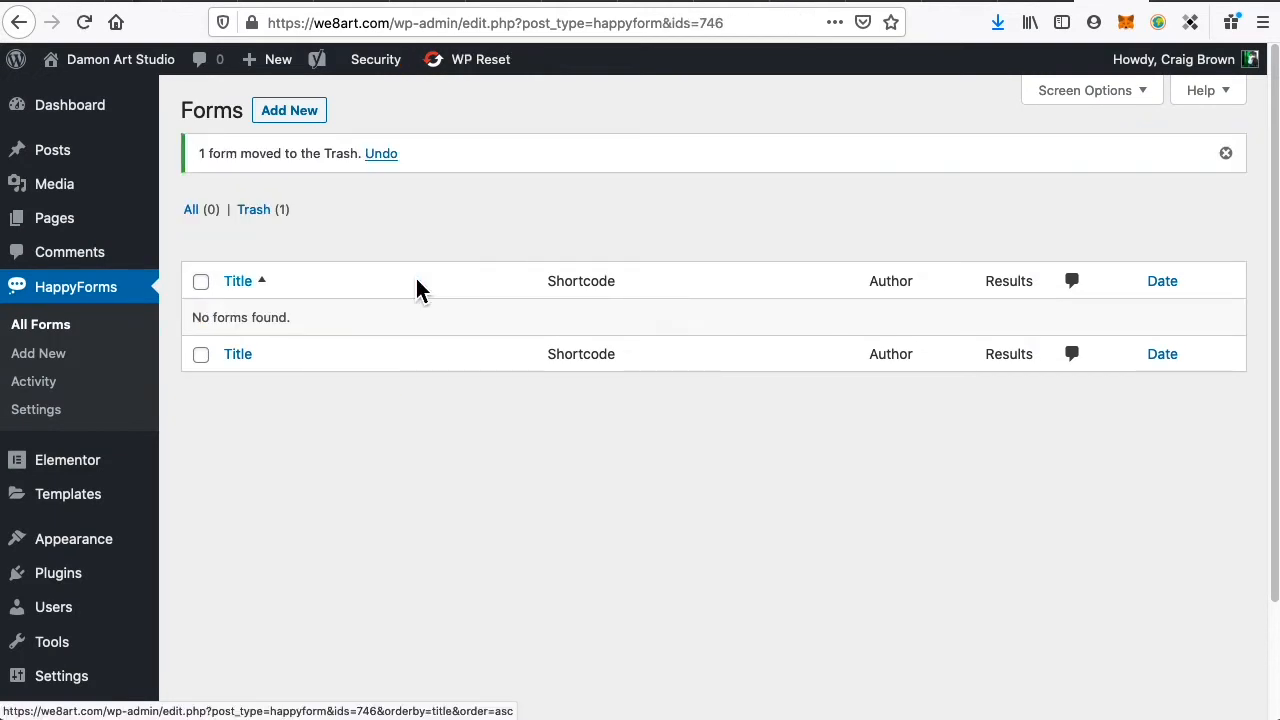
click(286, 117)
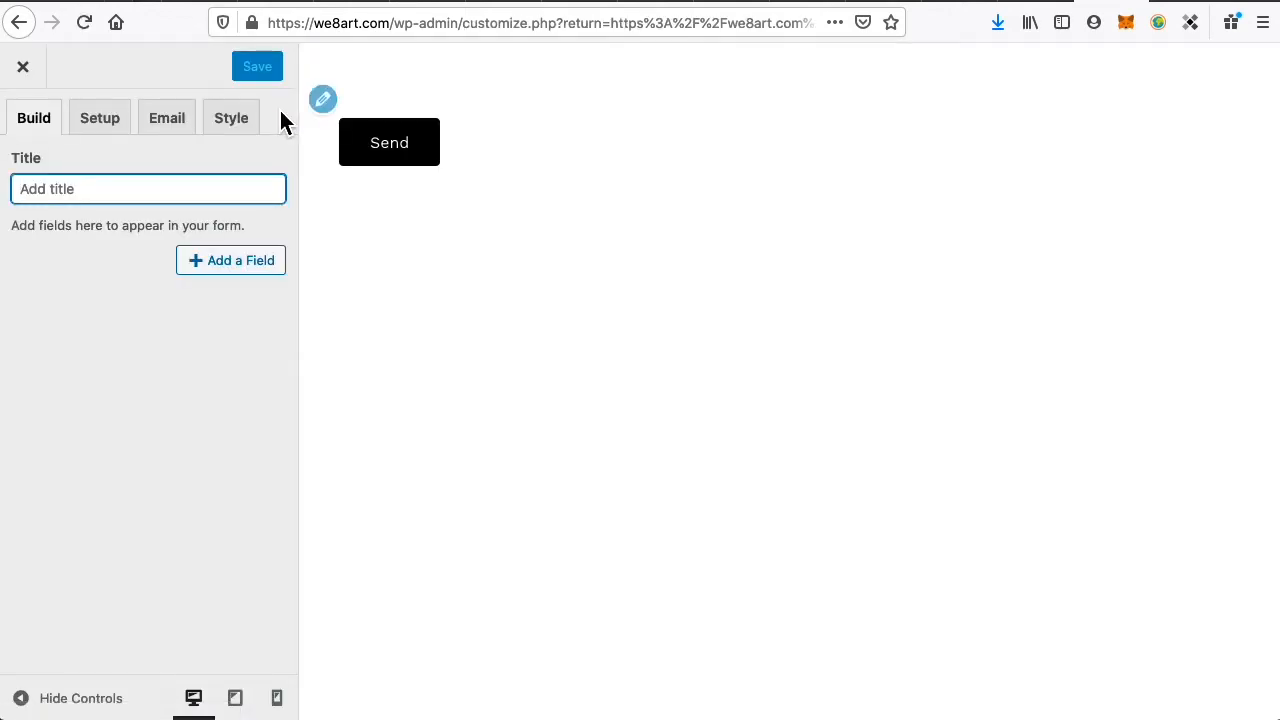
text(Contact)
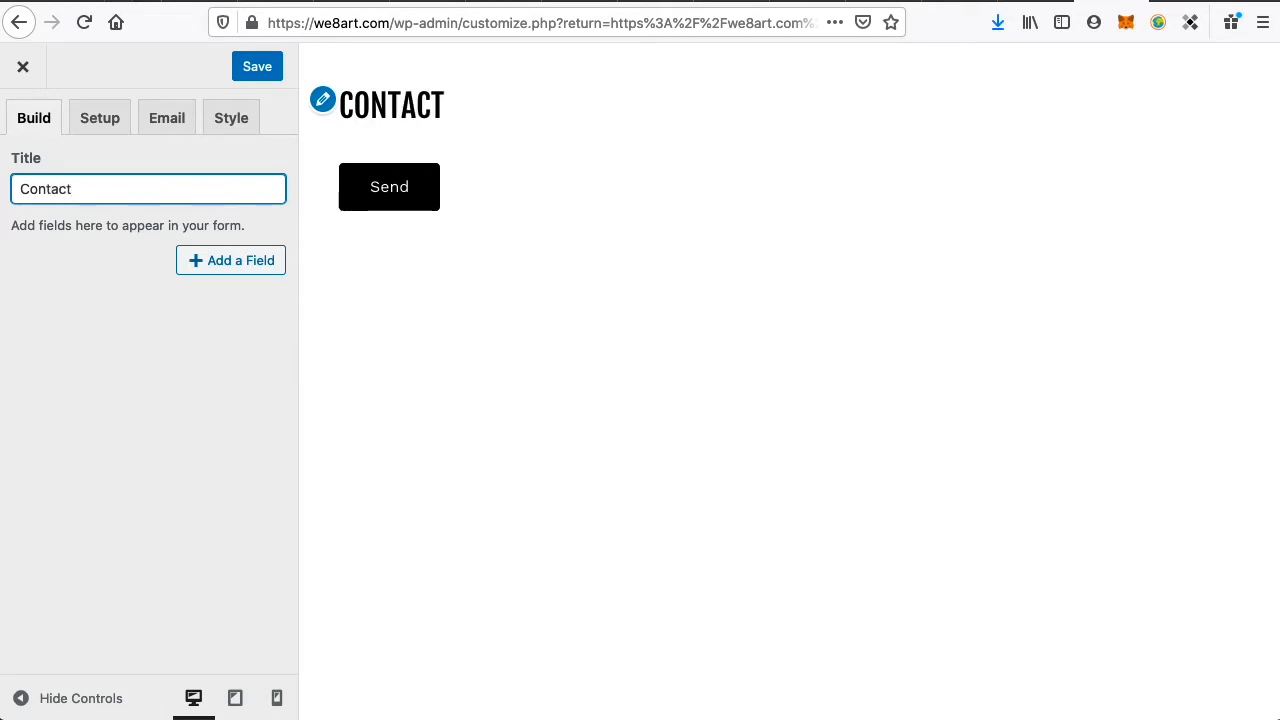
click(22, 66)
click(783, 339)
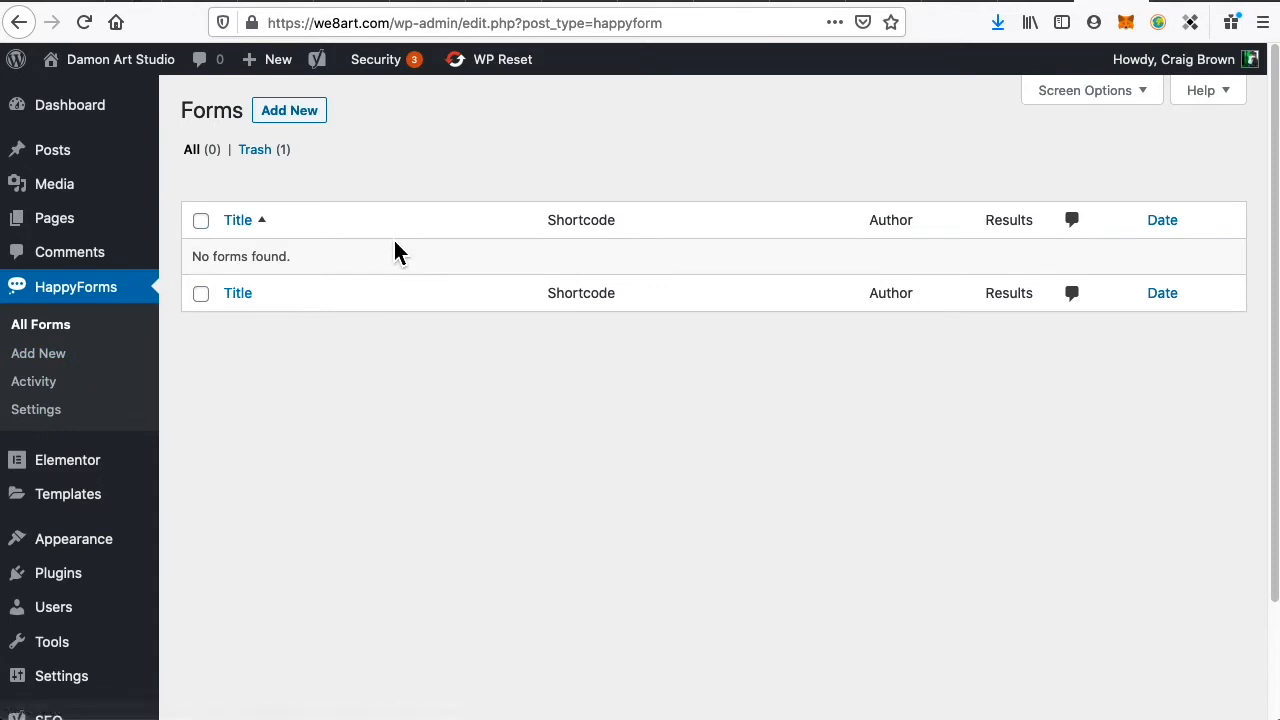
Create a new HappyForms form and title it Contact
click(56, 365)
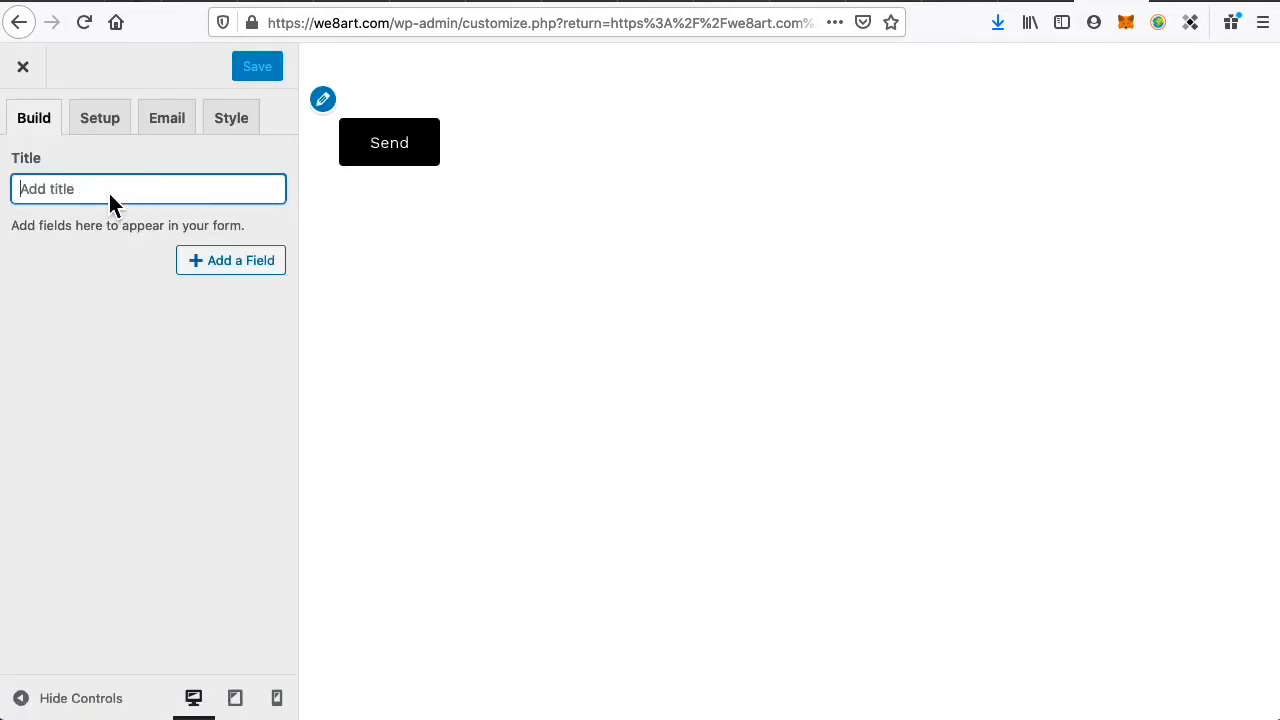
text(Contact)
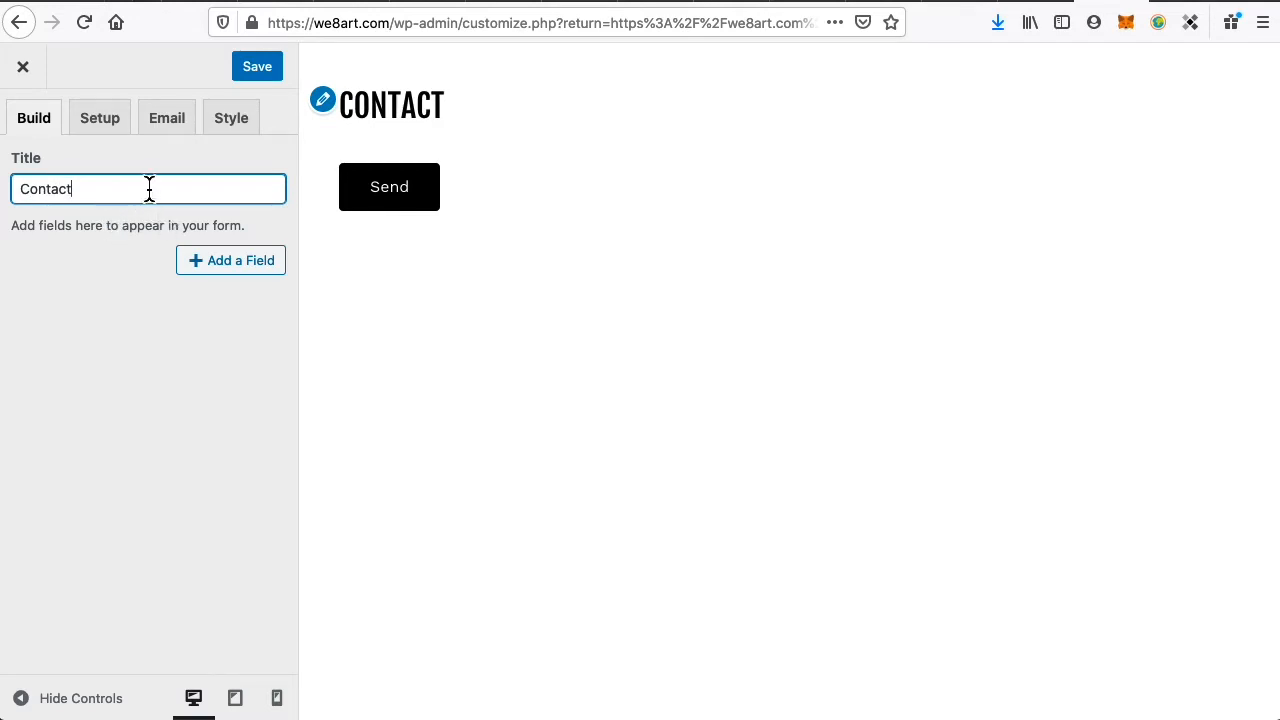
Examine the Contact form's setup options and its email alert settings, including the recipient address
click(103, 136)
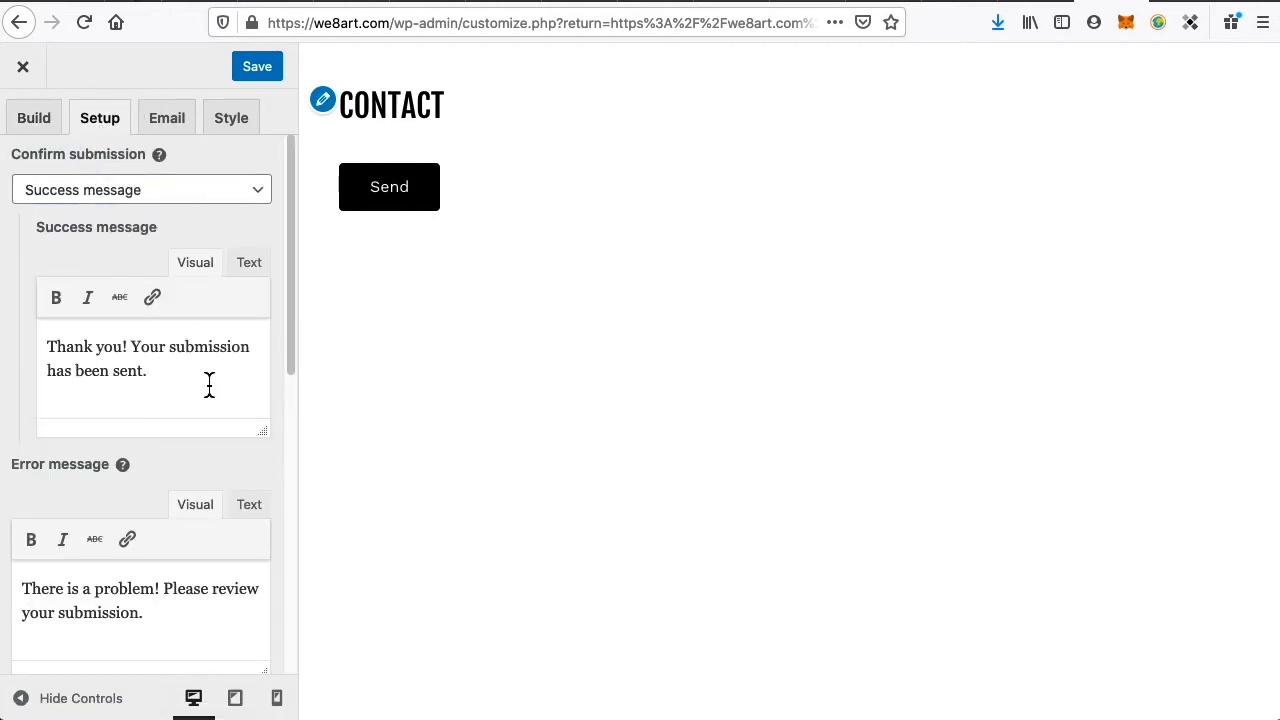
scroll(171, 577, down, 5)
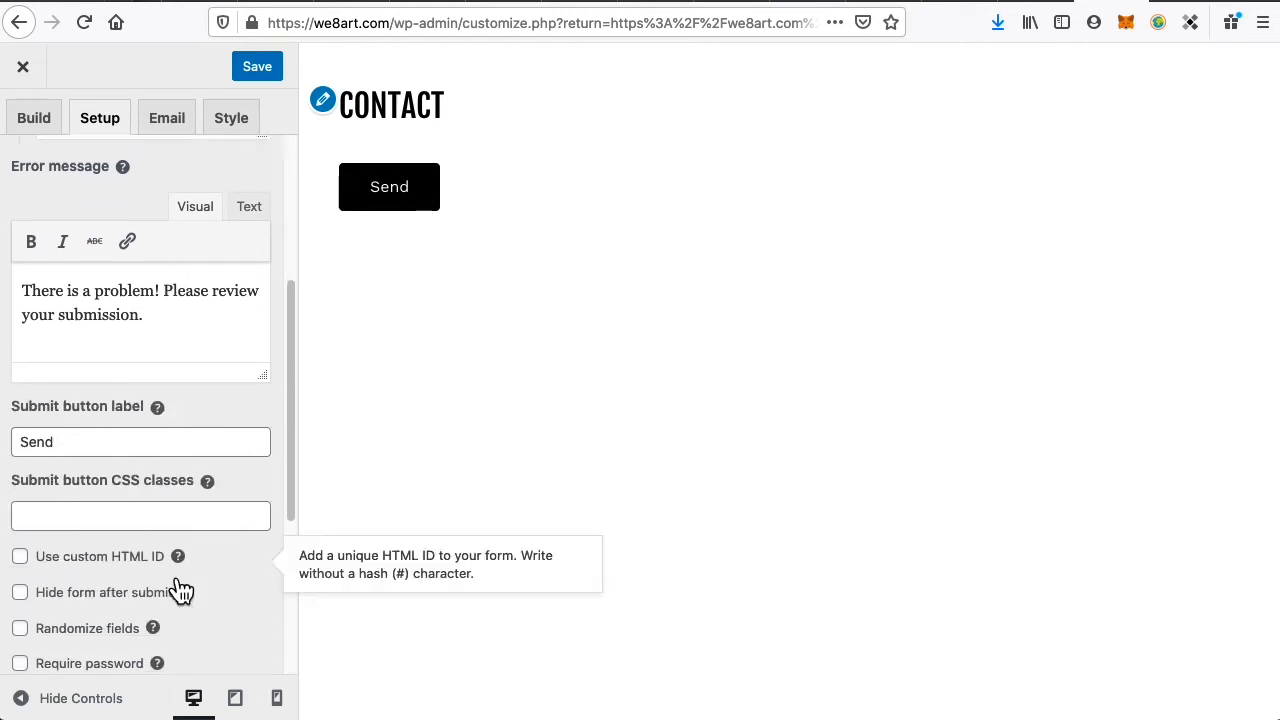
scroll(201, 400, down, 5)
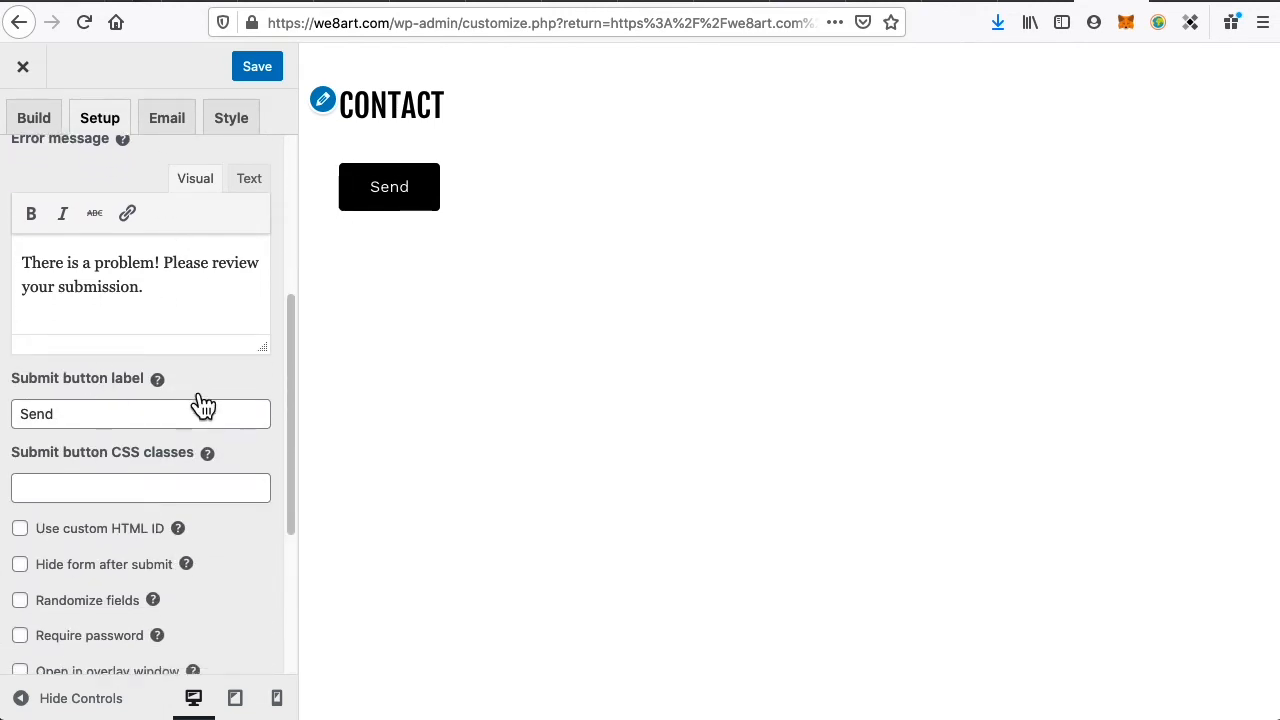
scroll(190, 360, up, 10)
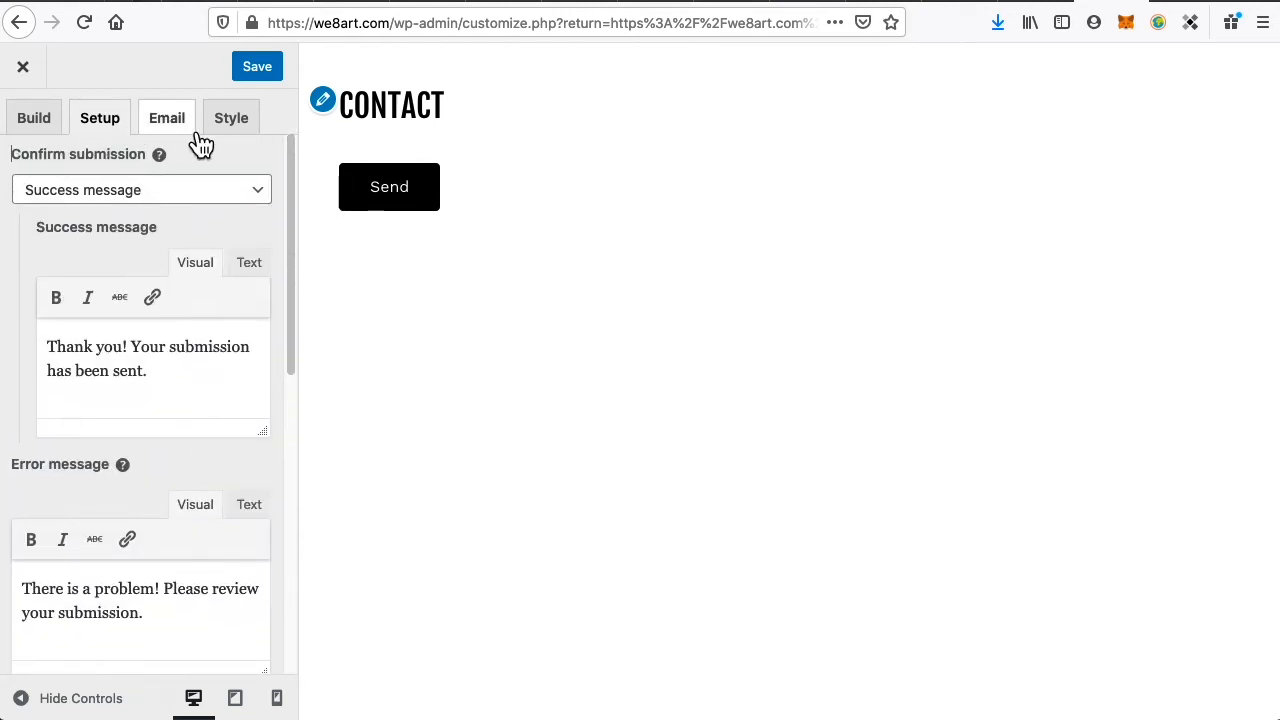
click(160, 130)
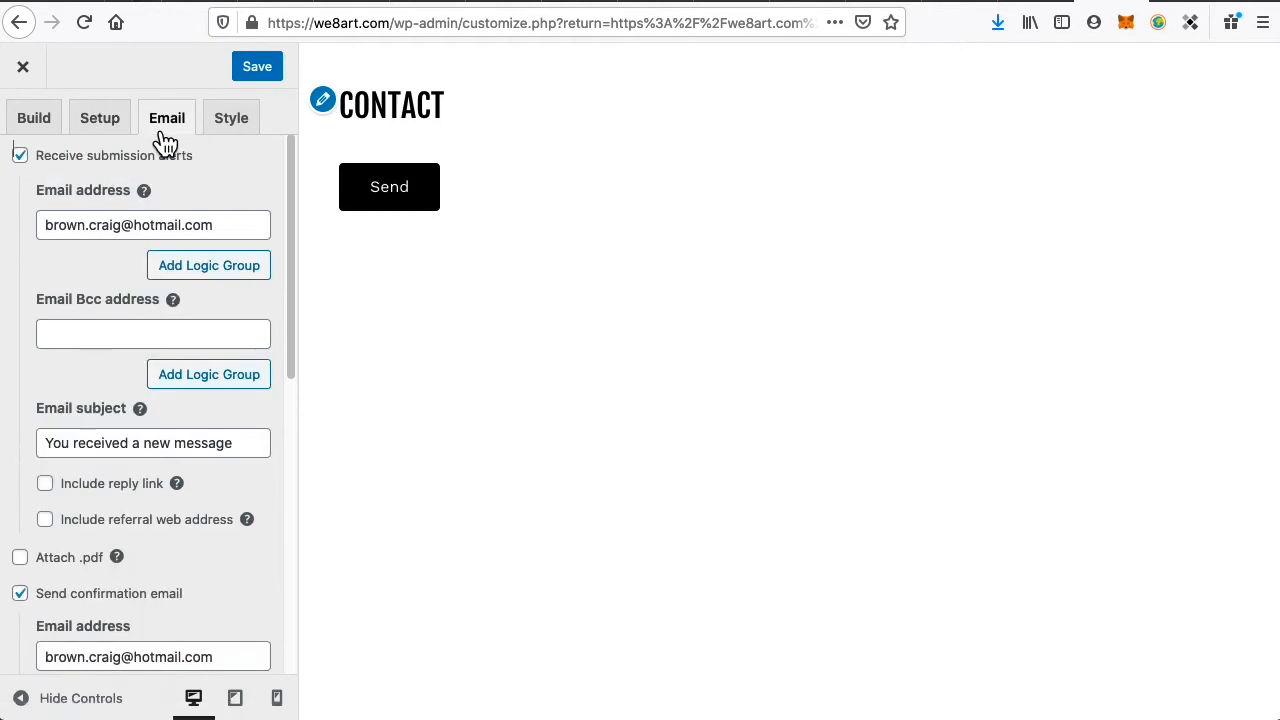
triple_click(147, 228)
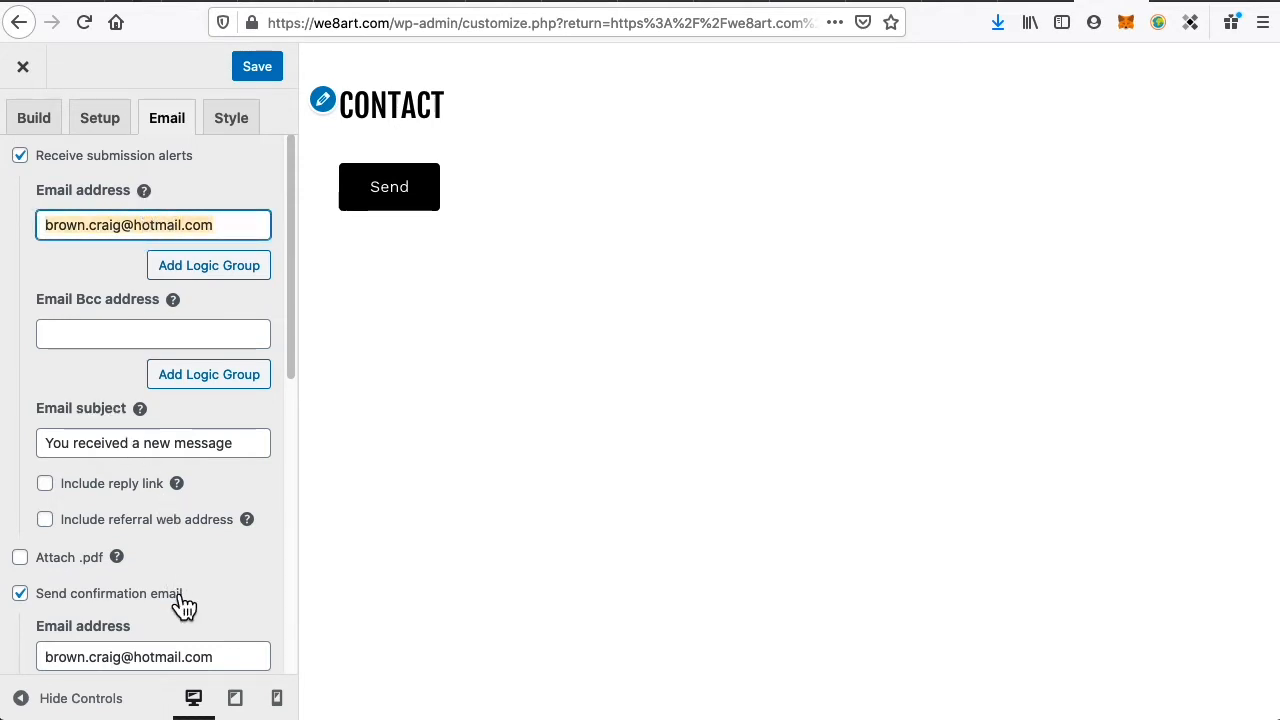
Review the Contact form's email settings and style options, and turn off the confirmation email
scroll(195, 600, down, 3)
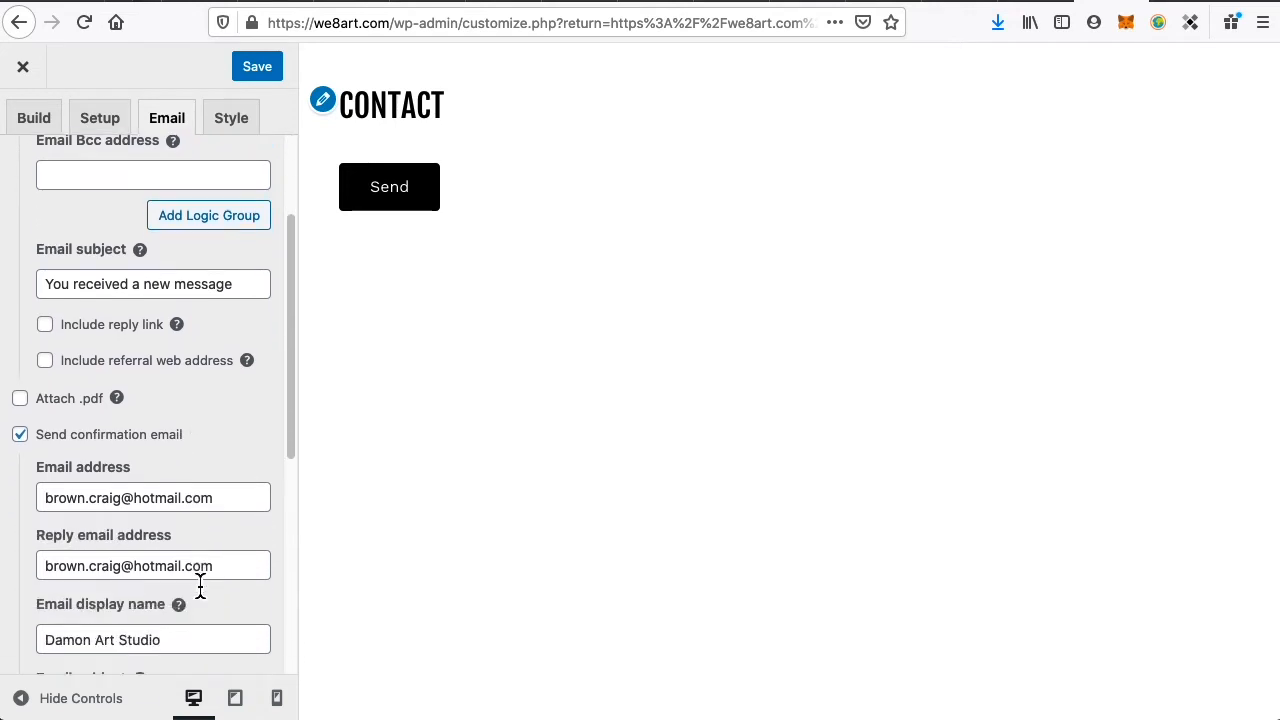
scroll(195, 590, down, 3)
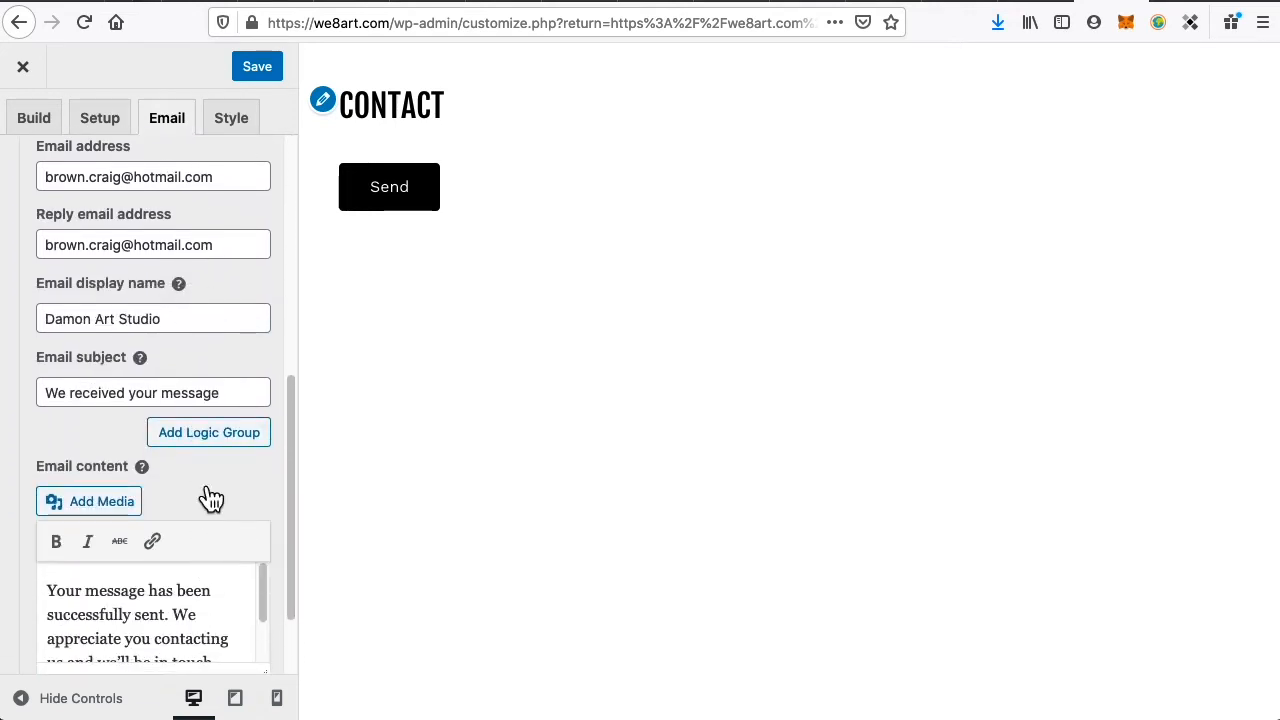
scroll(220, 540, down, 3)
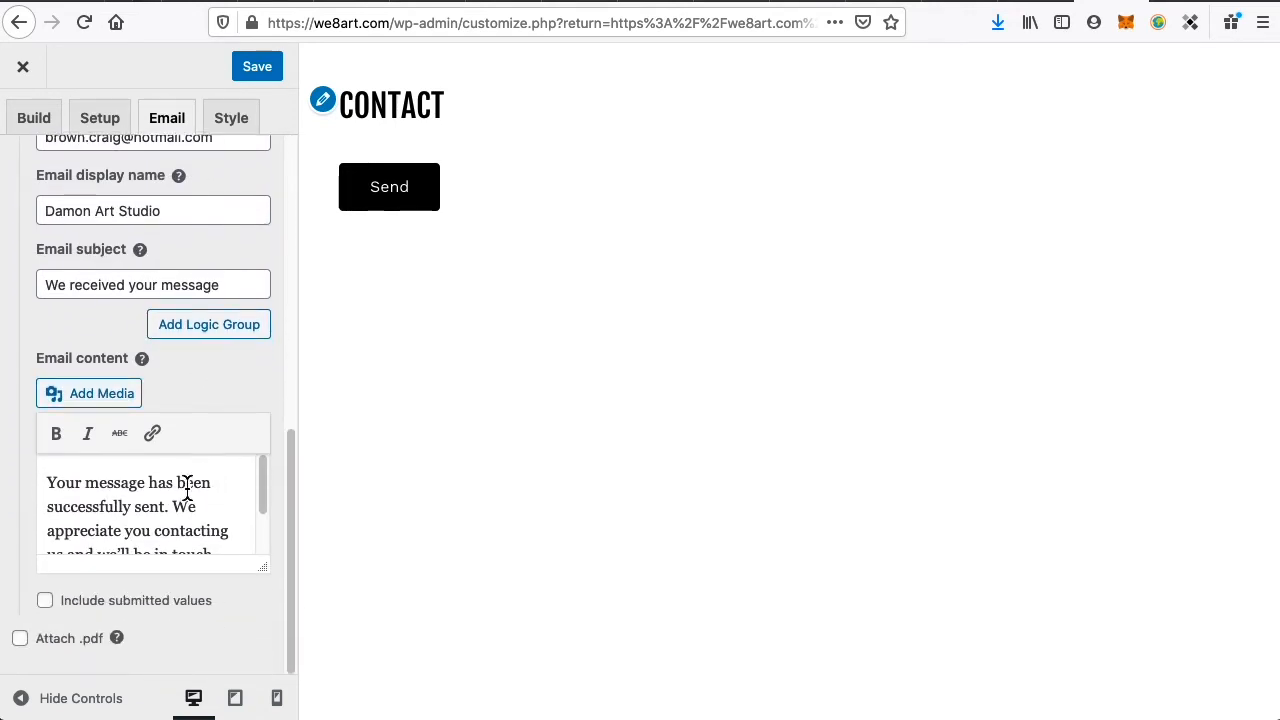
scroll(187, 490, up, 9)
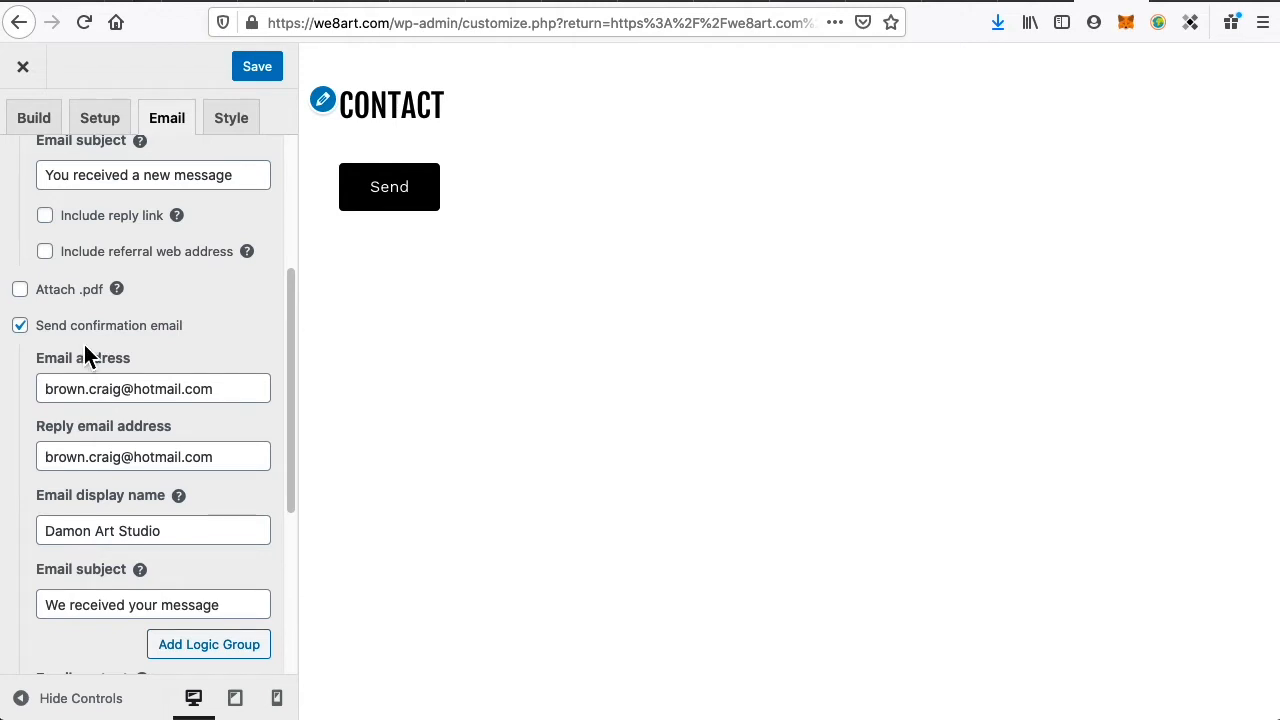
click(148, 332)
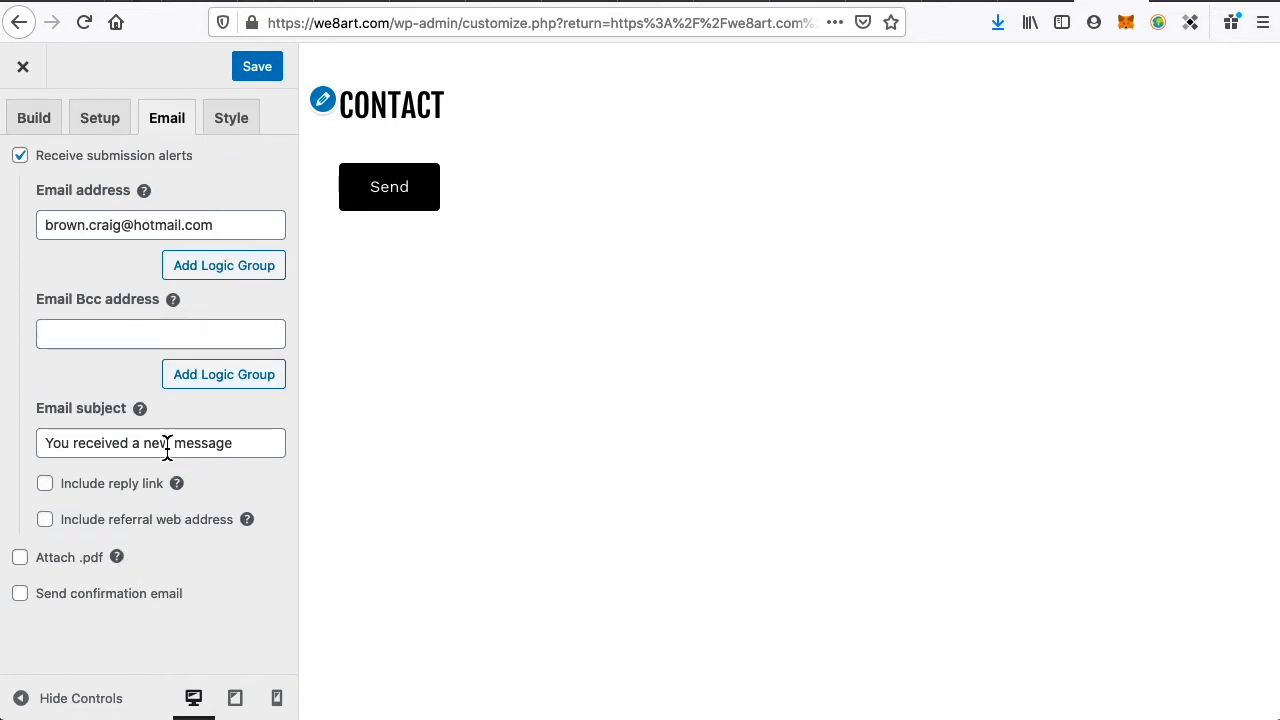
triple_click(115, 238)
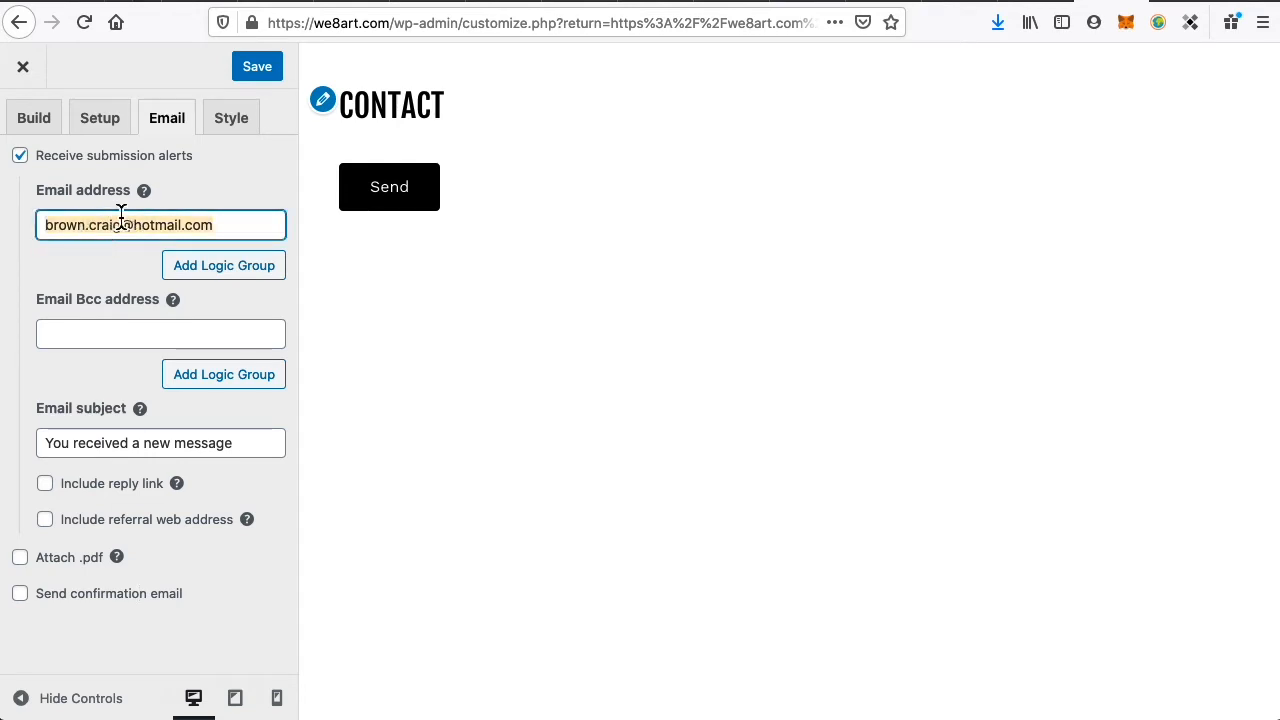
click(247, 130)
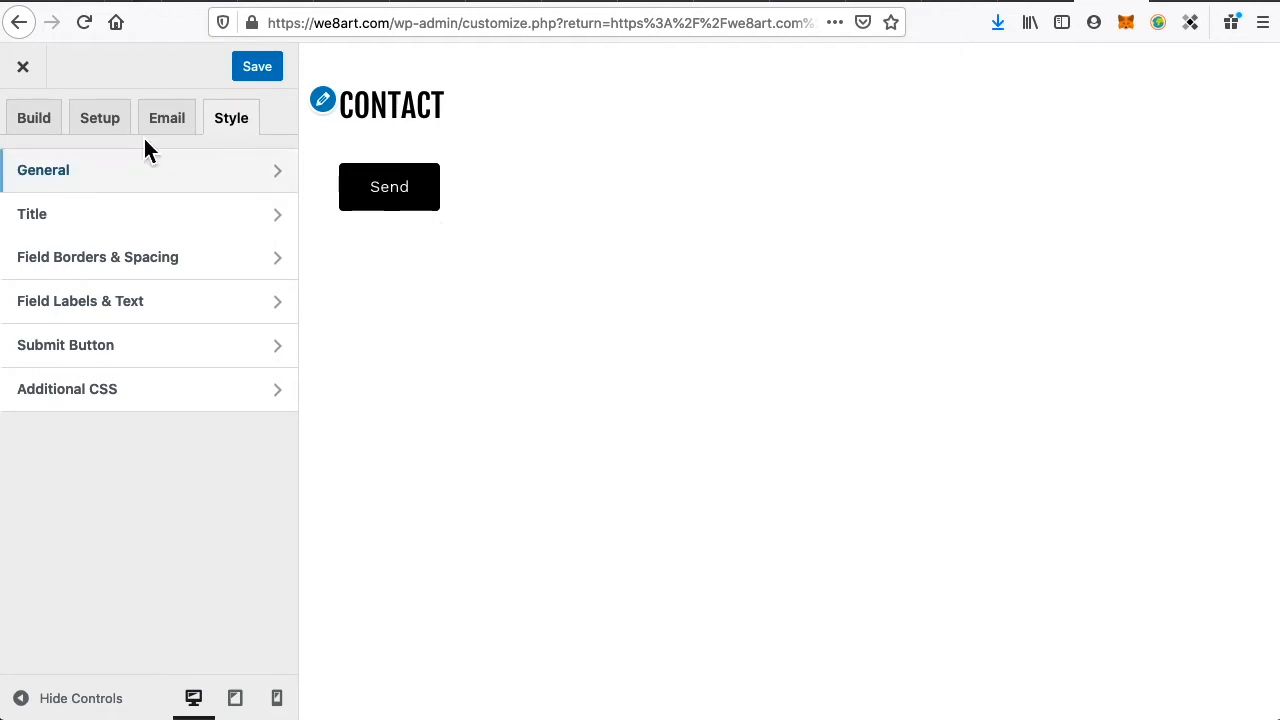
Add a Phone Number field to the Contact form and label it Phone
click(30, 138)
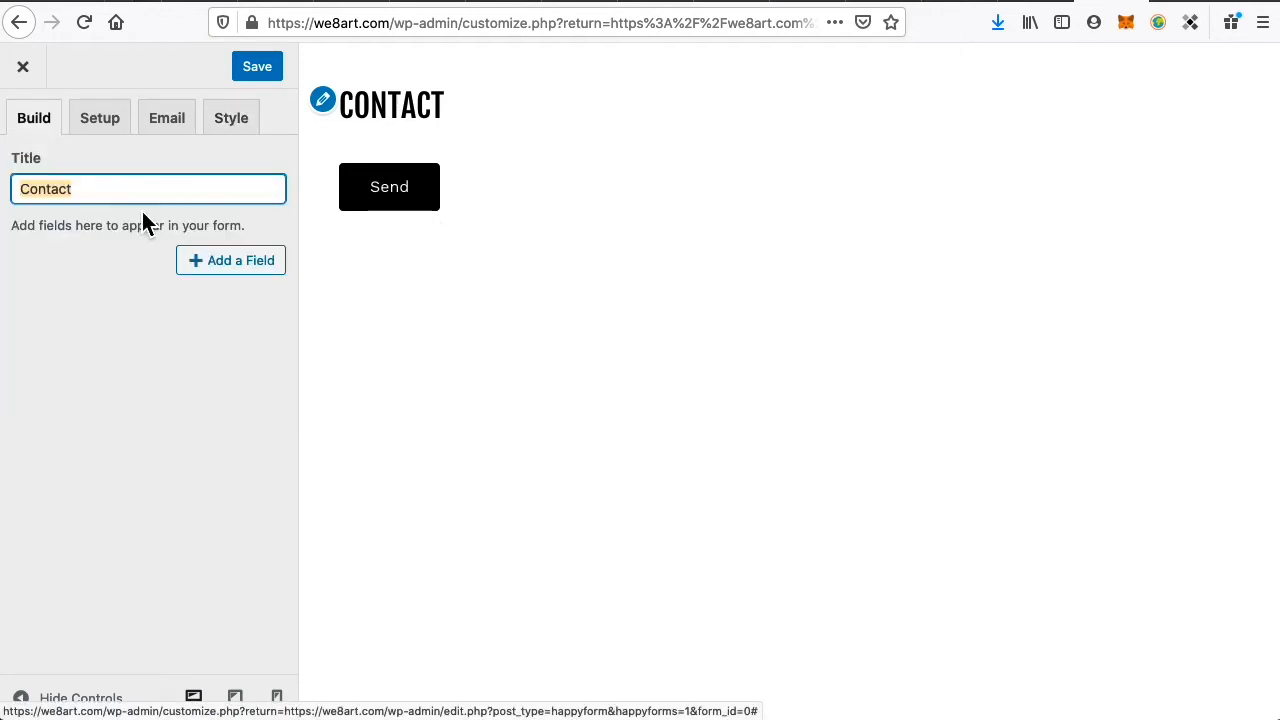
click(236, 262)
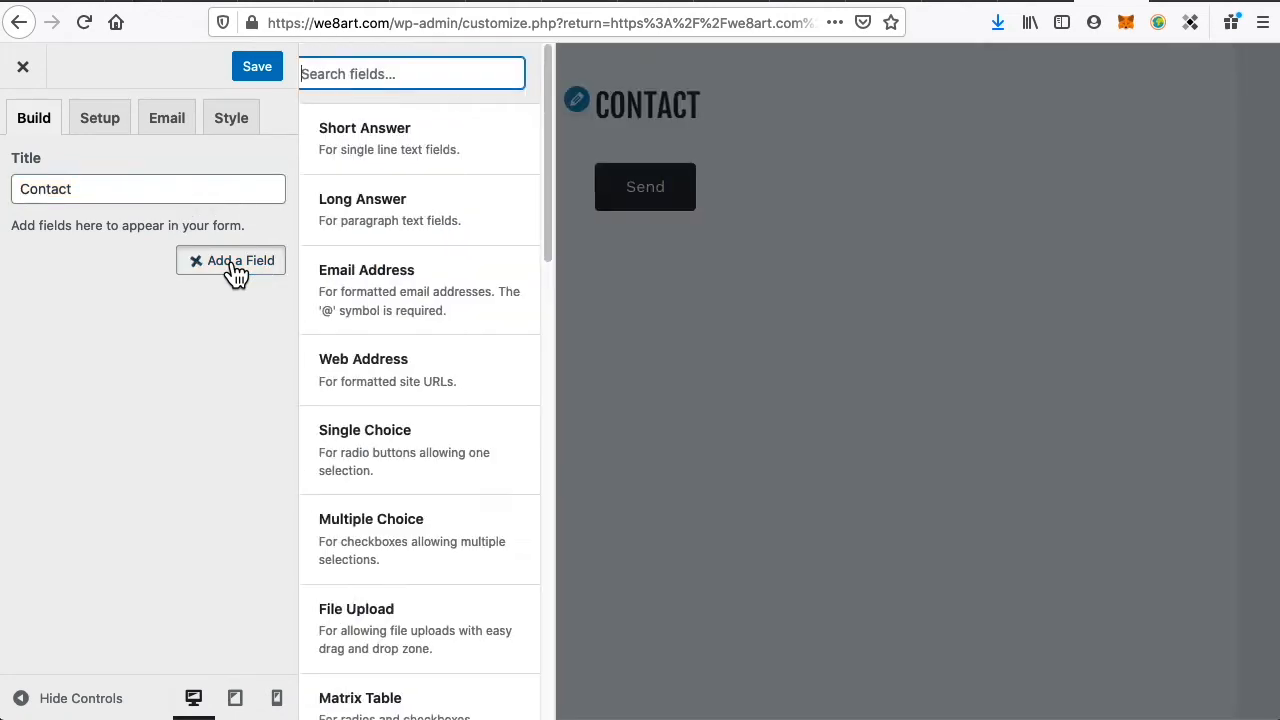
scroll(457, 480, down, 5)
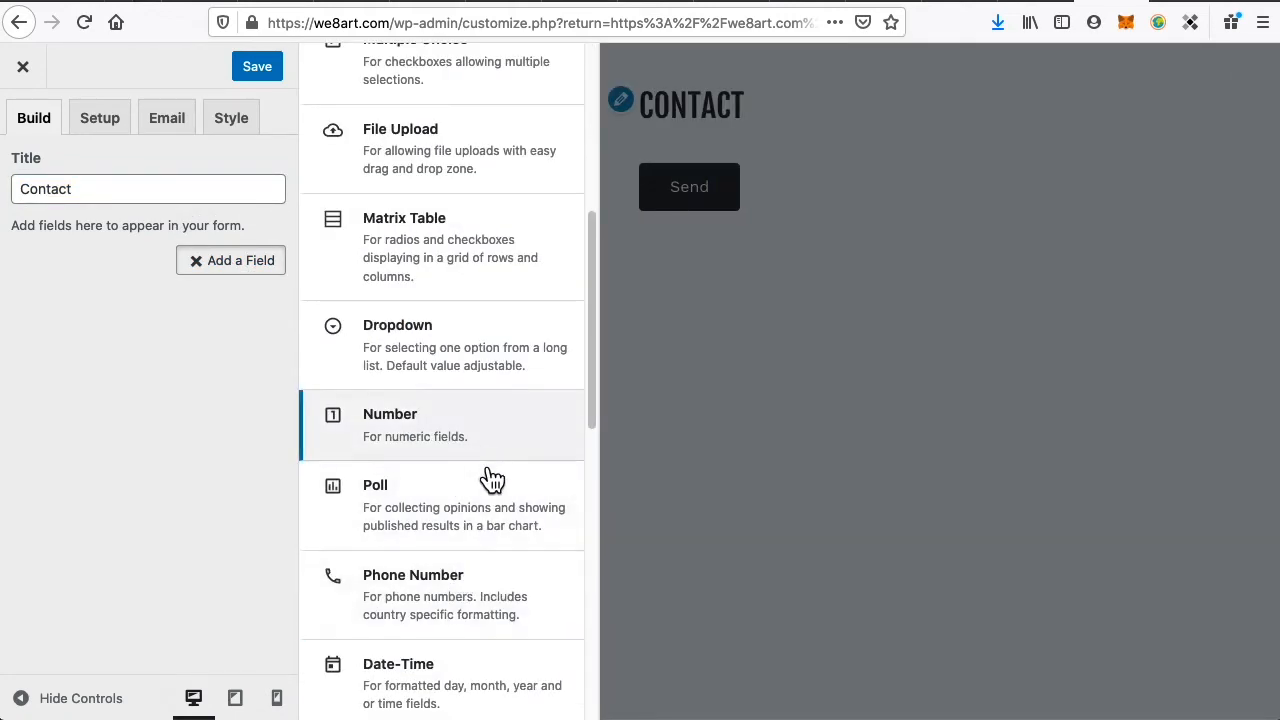
click(451, 632)
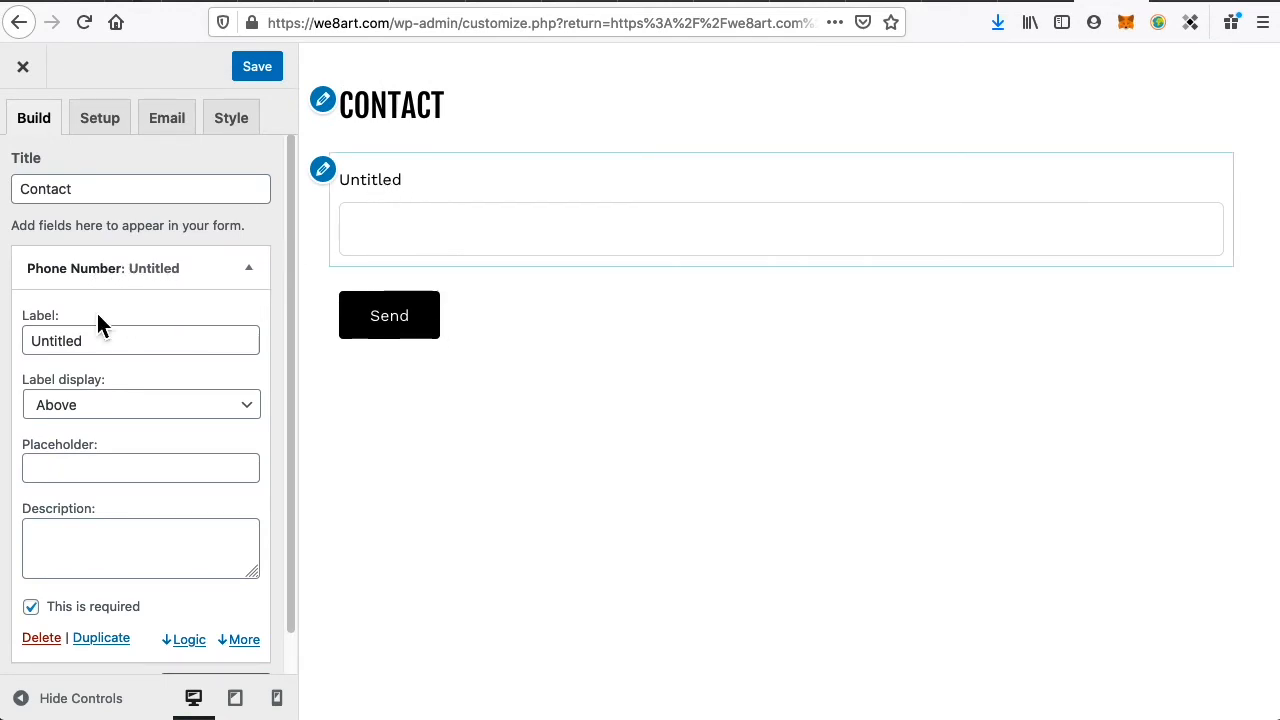
double_click(85, 342)
text(P)
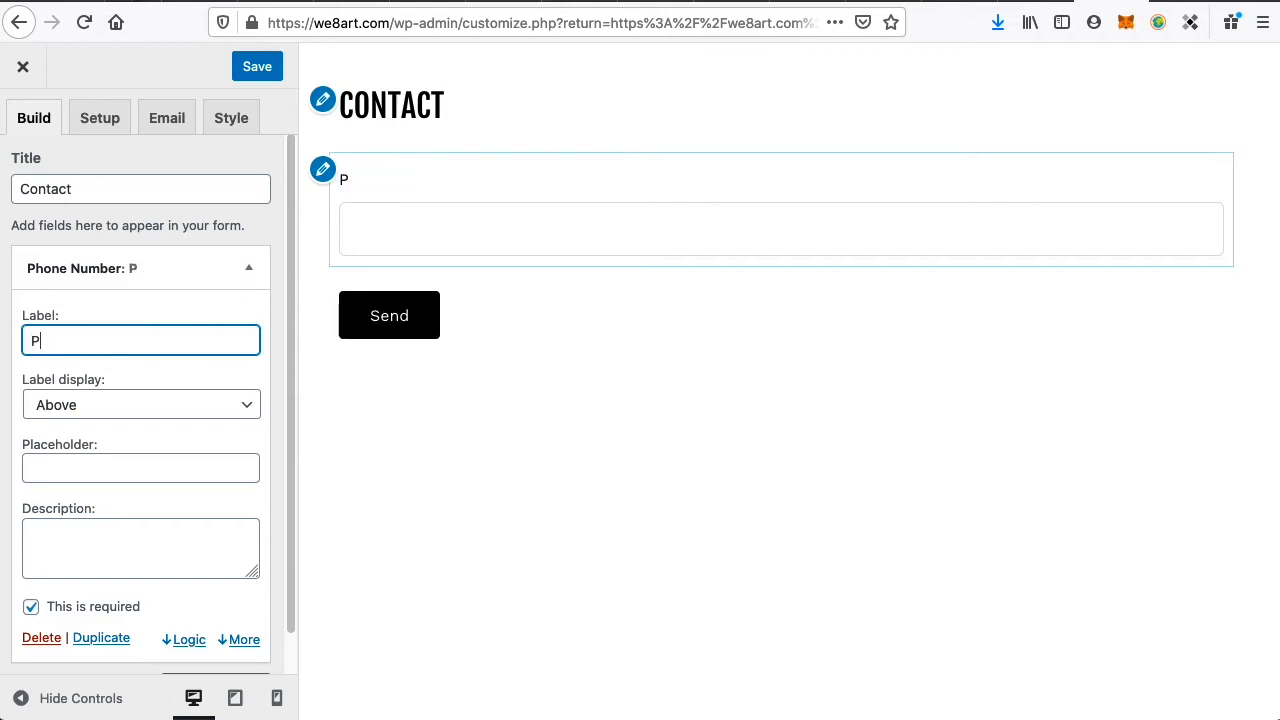
text(hone)
Add an Email Address field labelled Email to the form and place it above the Phone field
scroll(161, 472, down, 1)
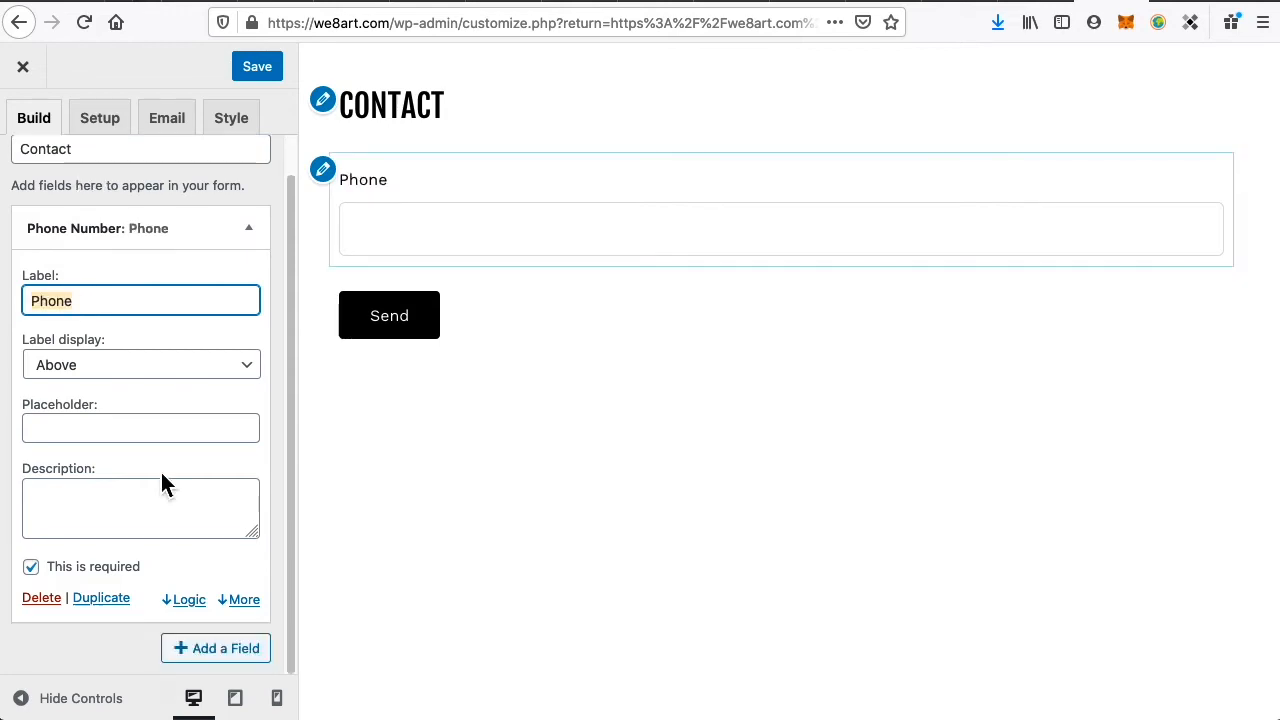
click(243, 655)
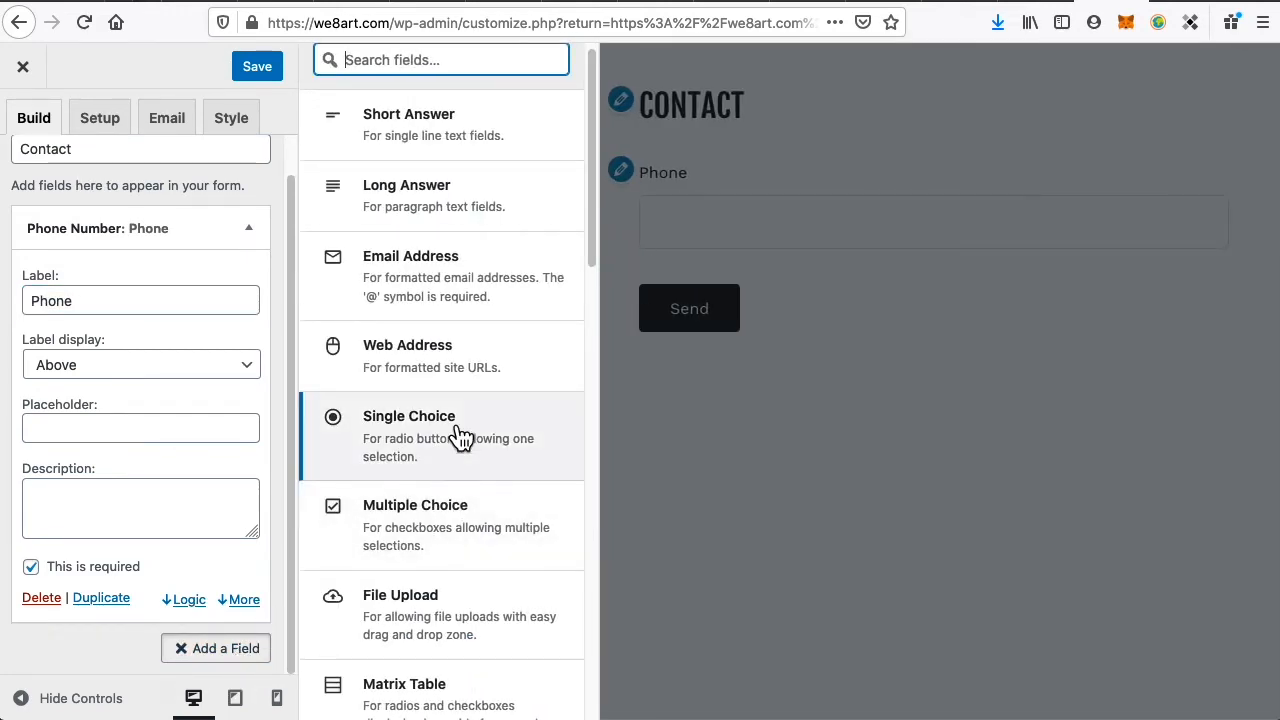
click(443, 277)
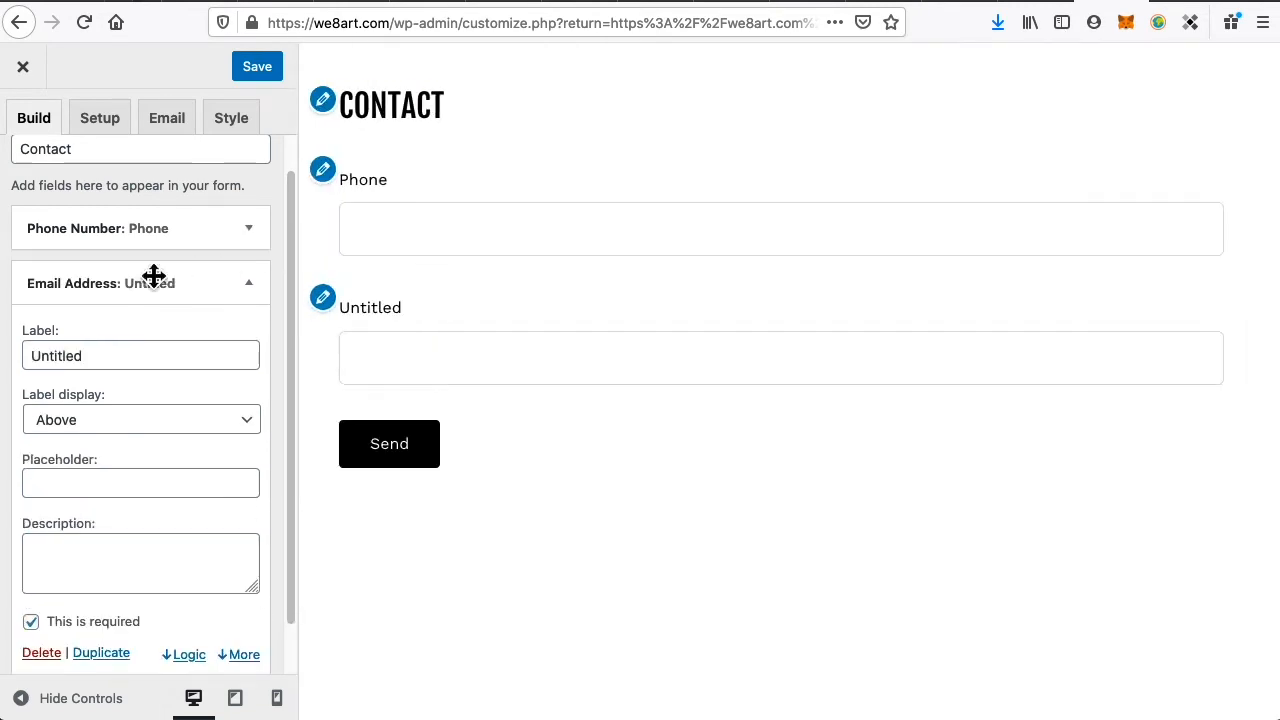
double_click(74, 370)
text(Ema)
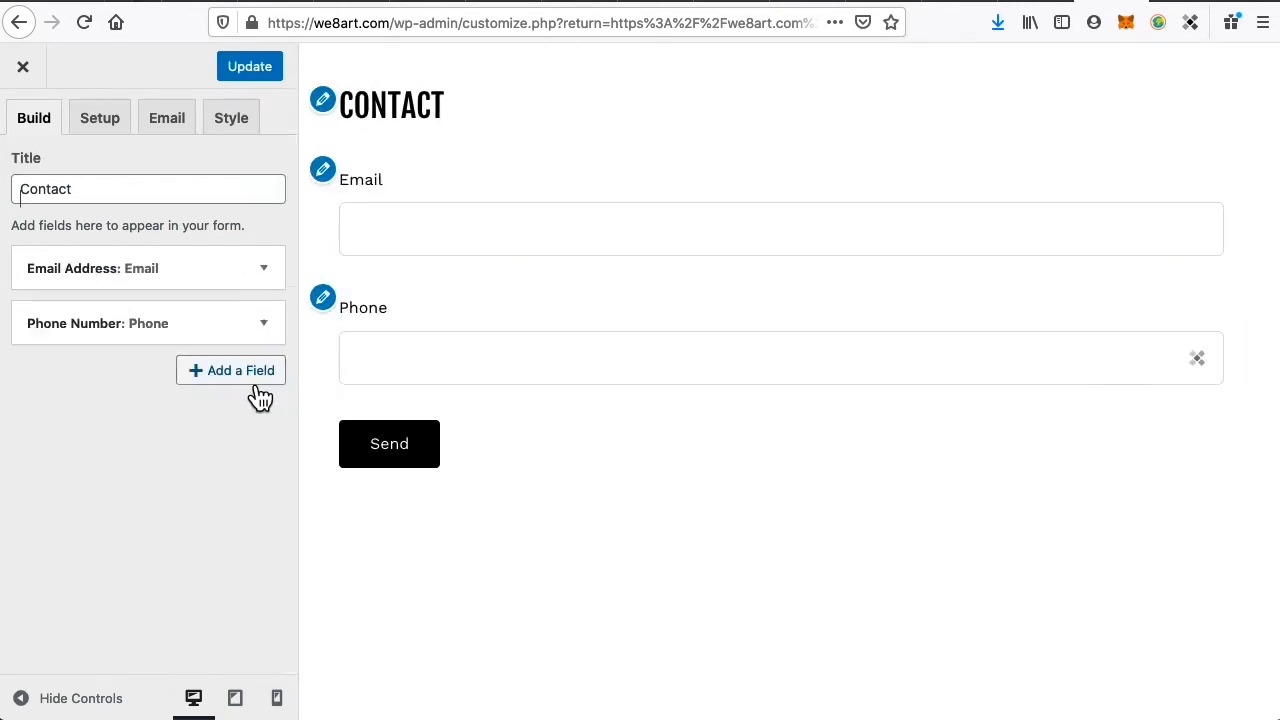
Add a Short Answer field below the Phone field
click(255, 382)
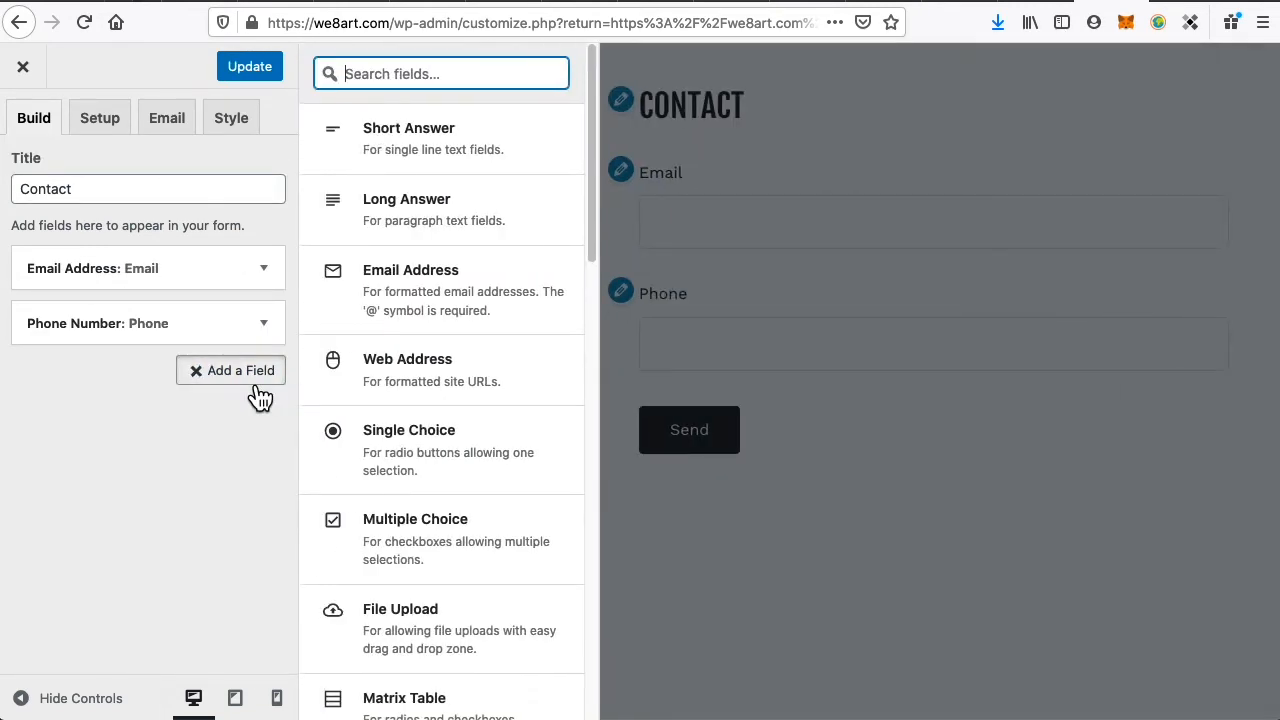
click(487, 172)
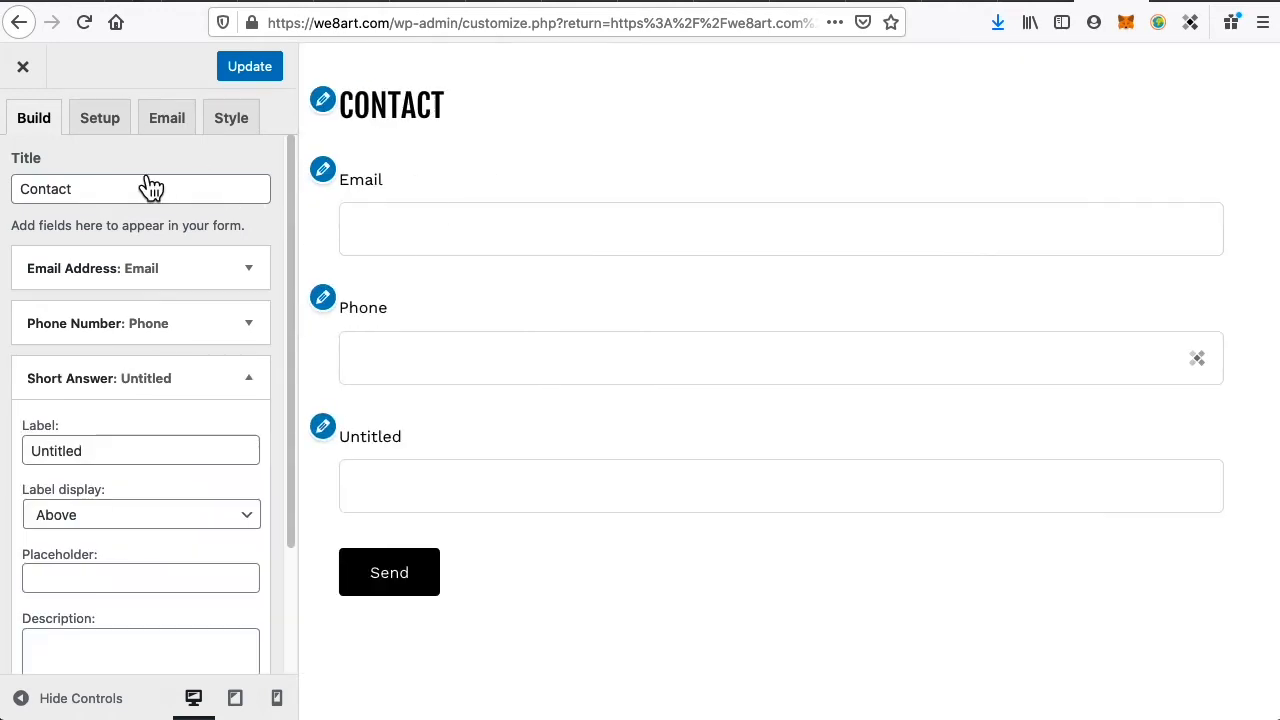
double_click(101, 189)
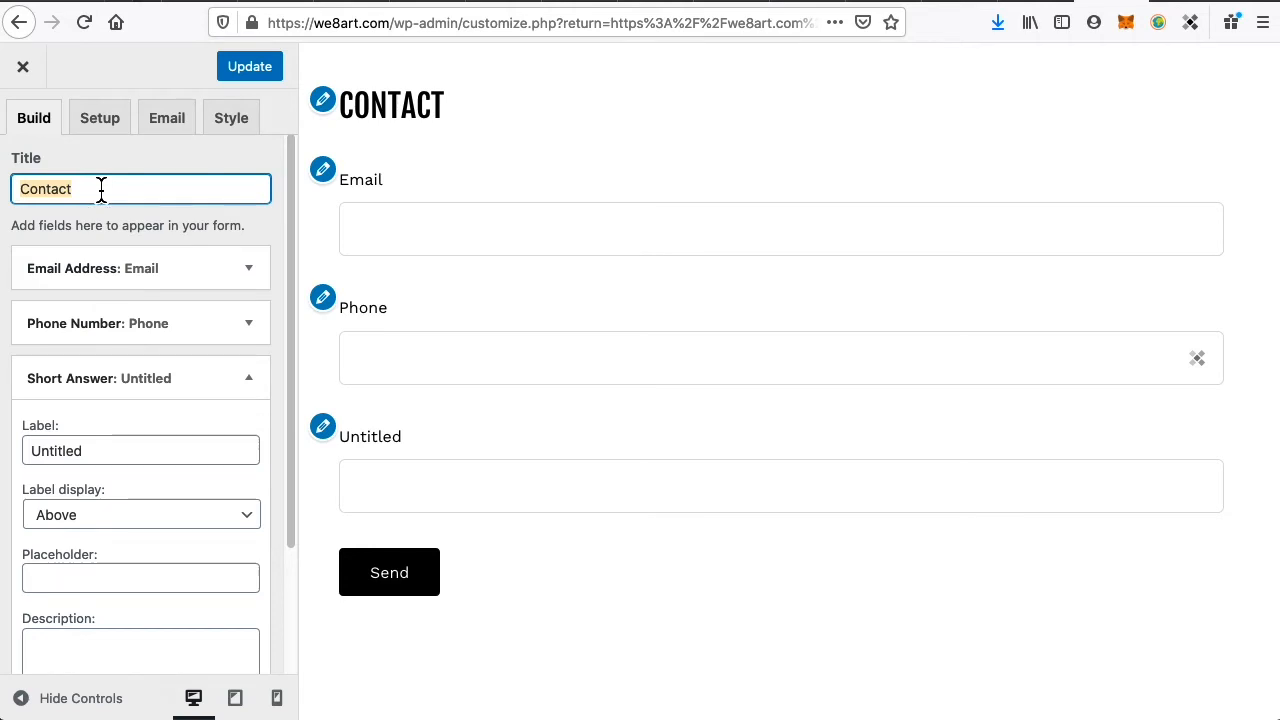
text(First Name)
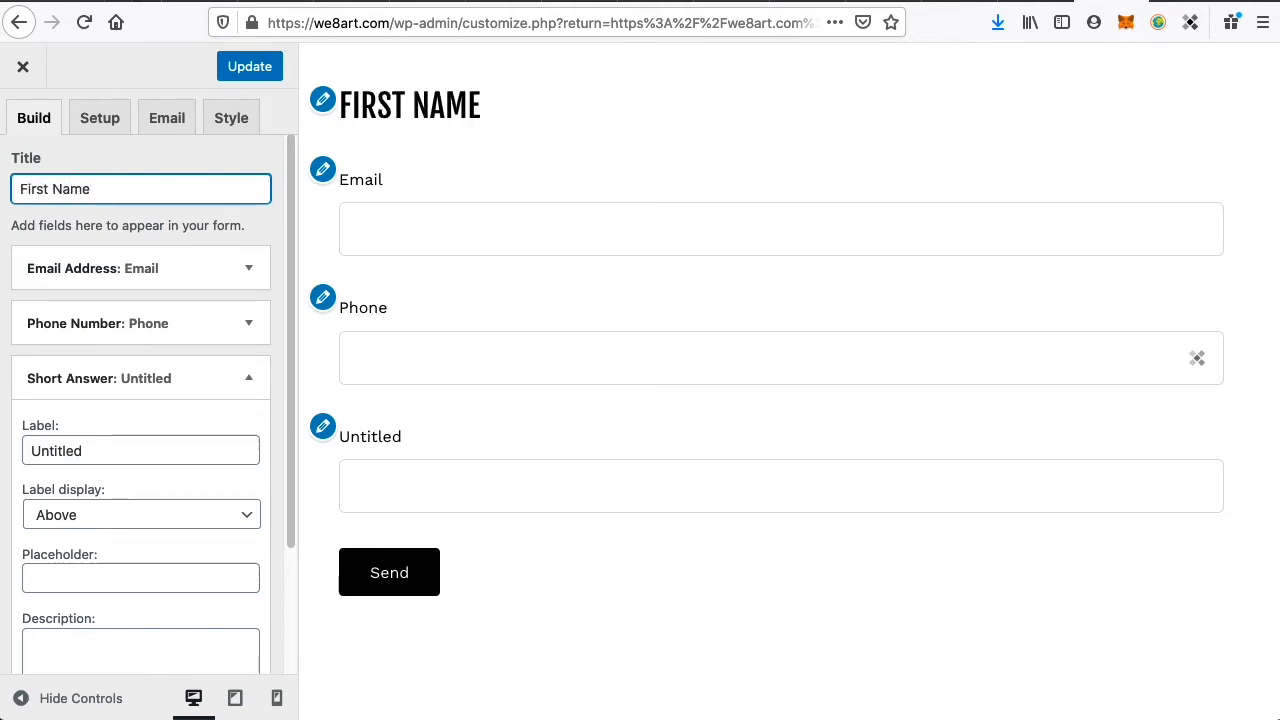
key(super+z)
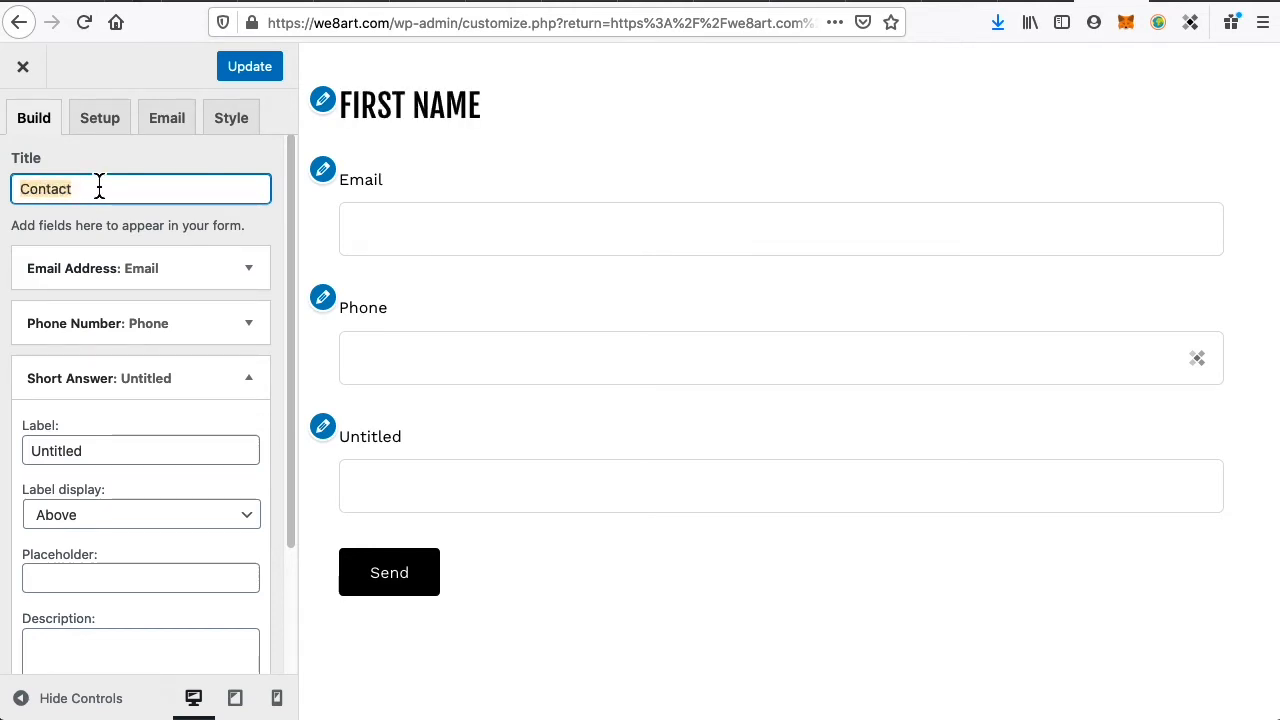
Label the untitled Short Answer field First Name and collapse its settings
click(141, 450)
key(super+a)
text(F)
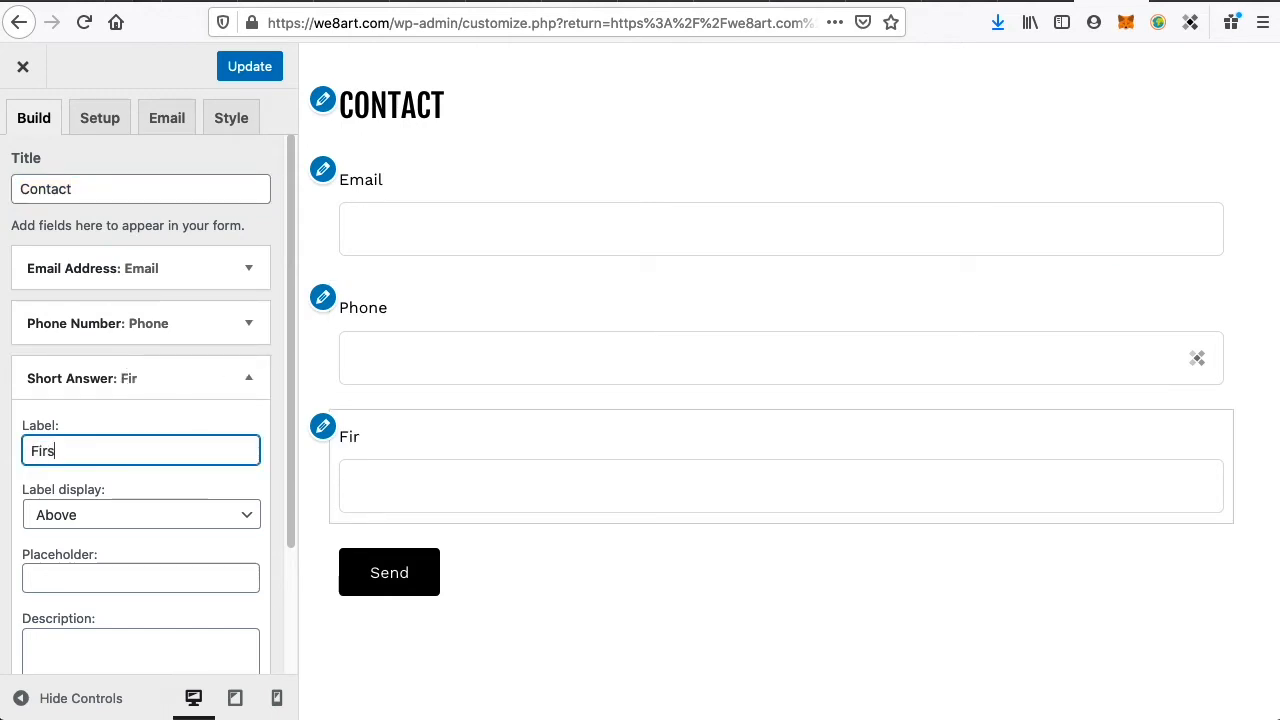
text(irst Name)
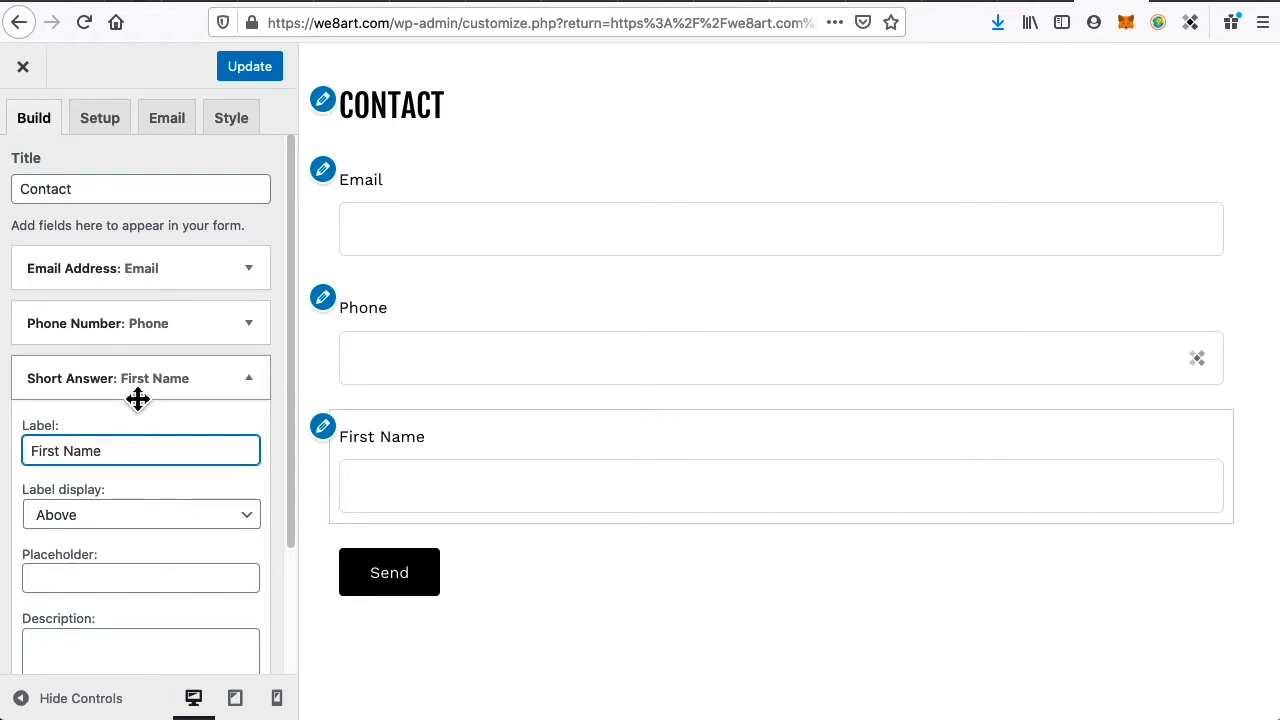
click(264, 382)
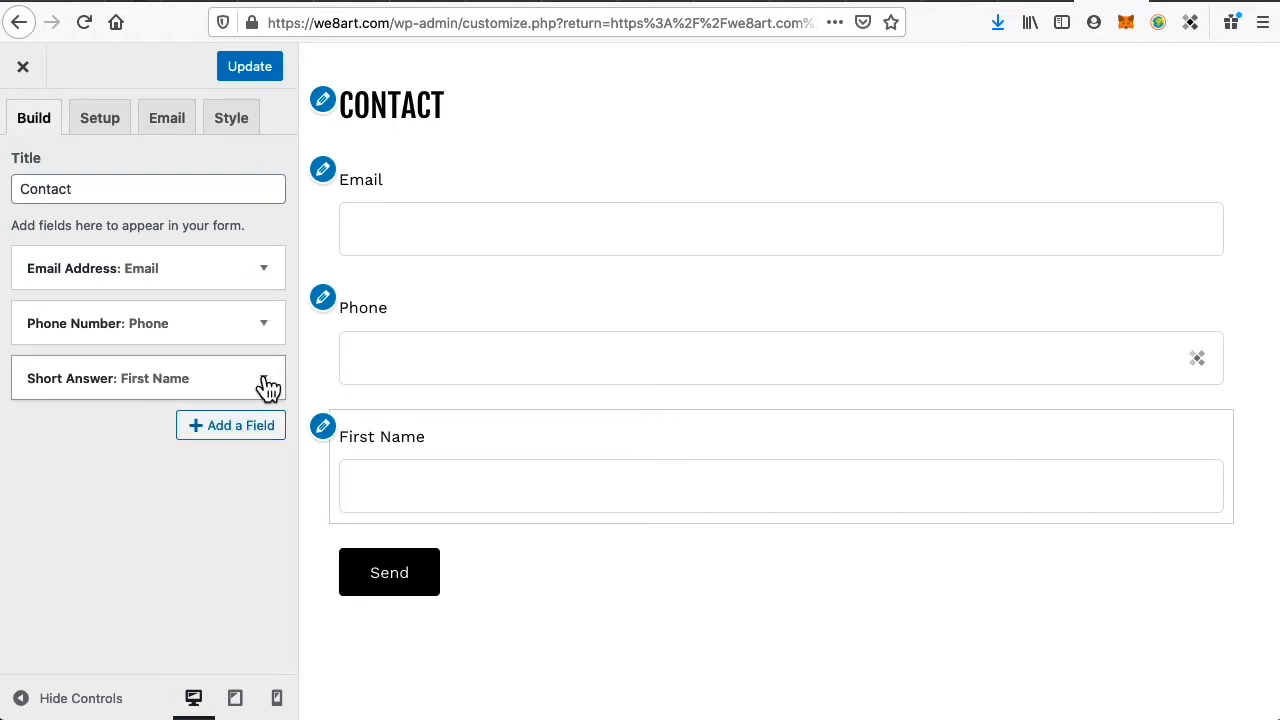
Add another Short Answer field below First Name, label it Last Name and collapse its settings
click(257, 440)
click(414, 145)
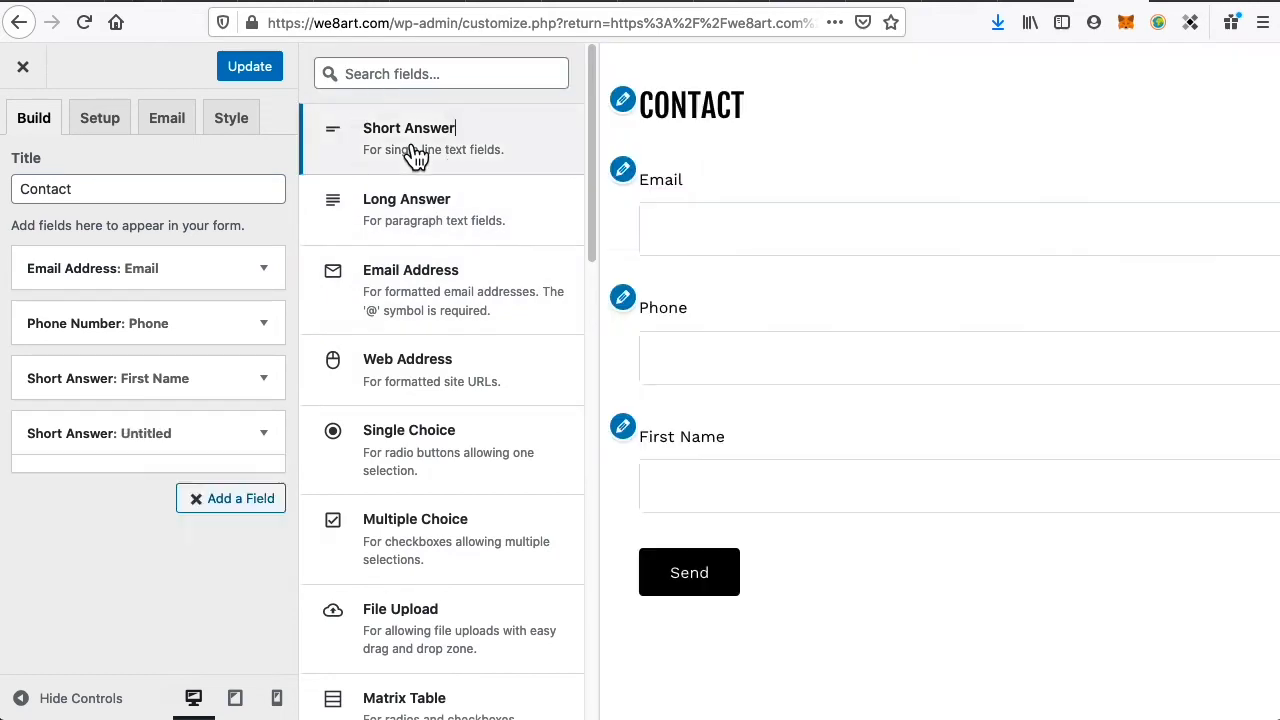
click(97, 513)
double_click(97, 513)
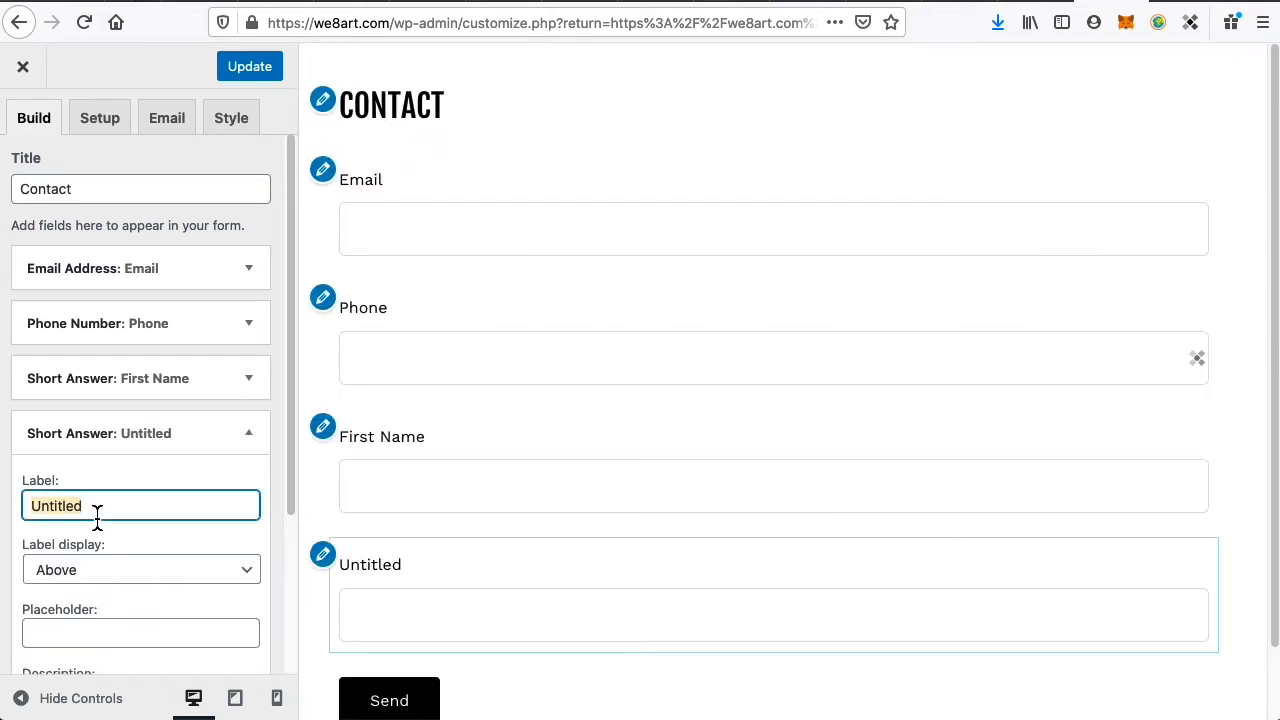
text(Last Name)
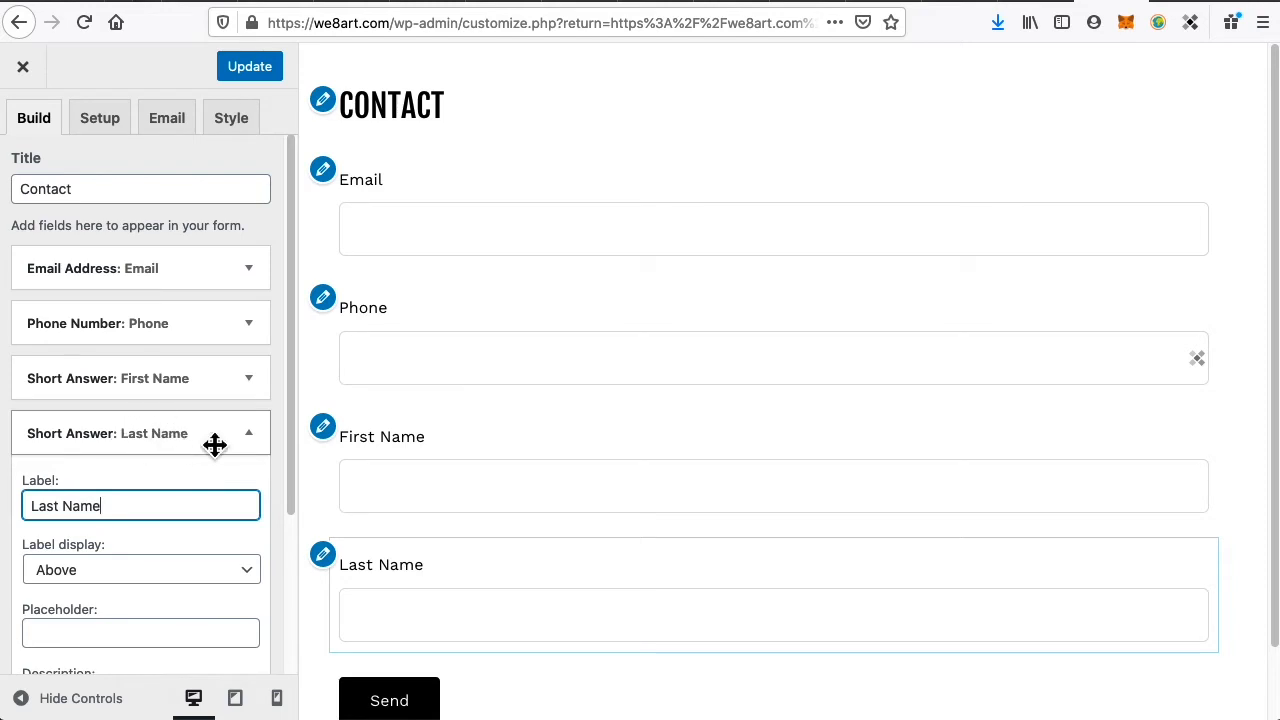
click(272, 440)
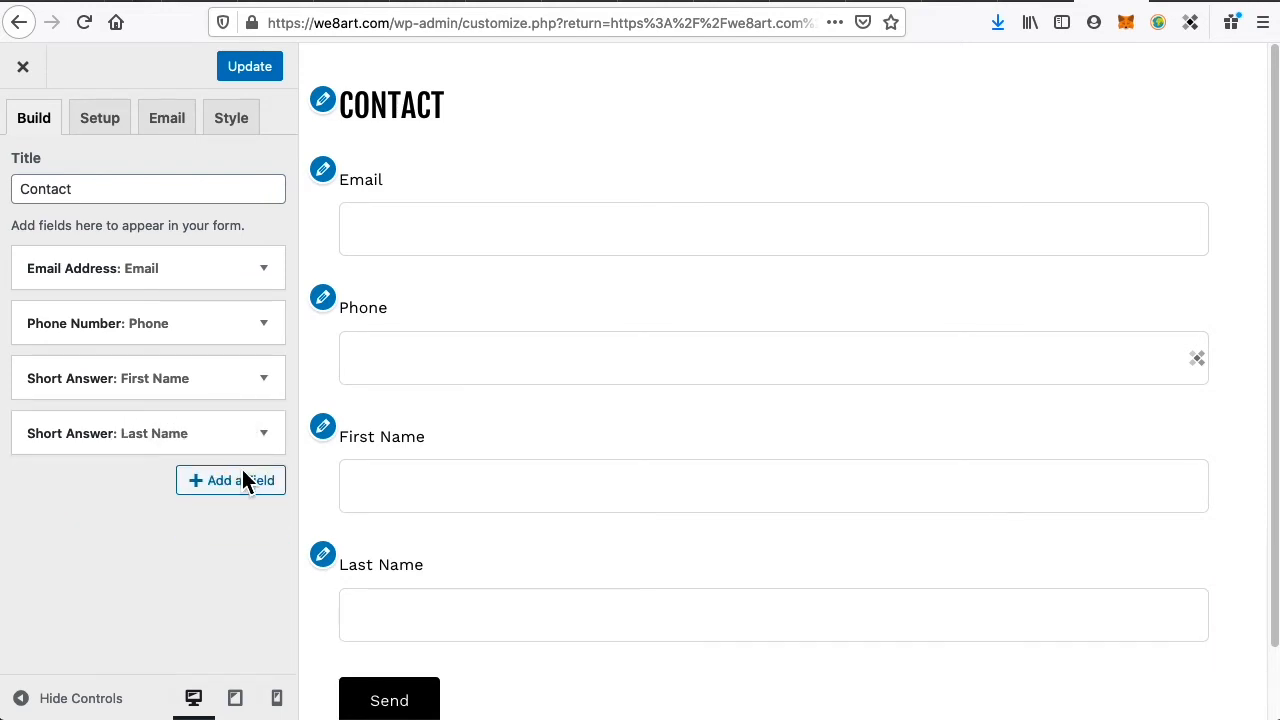
Add a Long Answer field at the end of the form, label it Your message and check the form preview
click(240, 483)
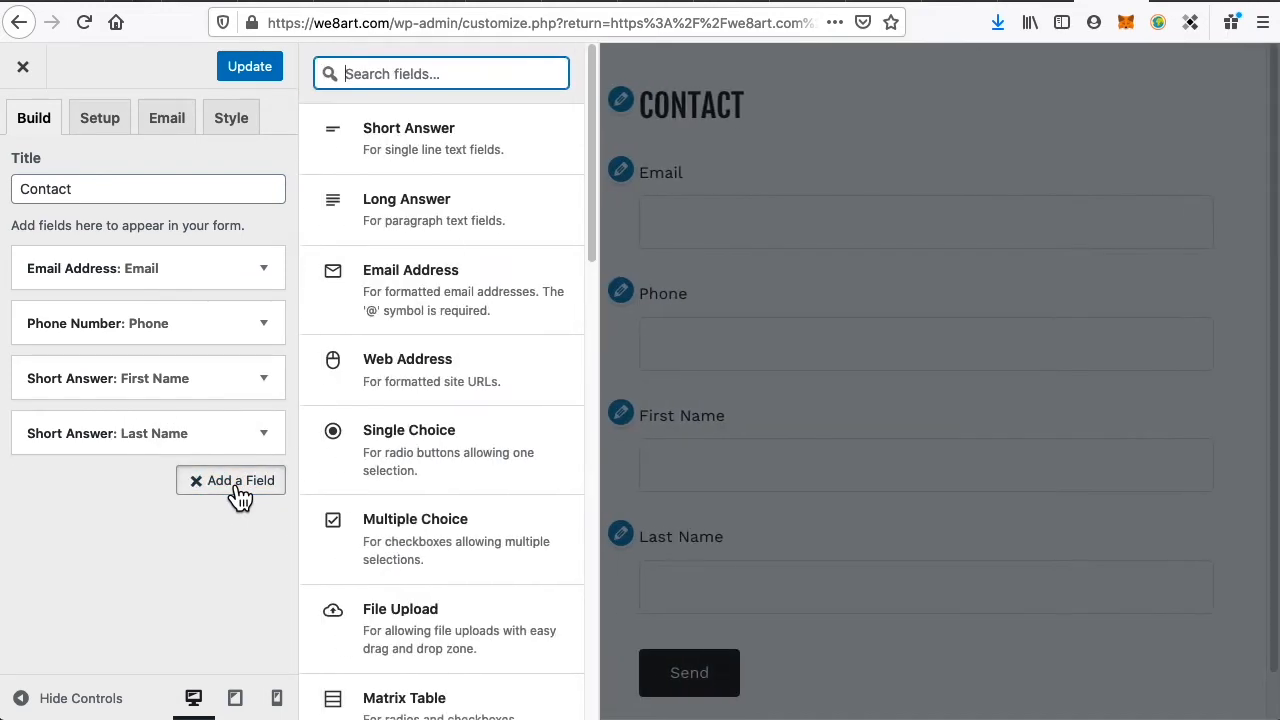
click(387, 229)
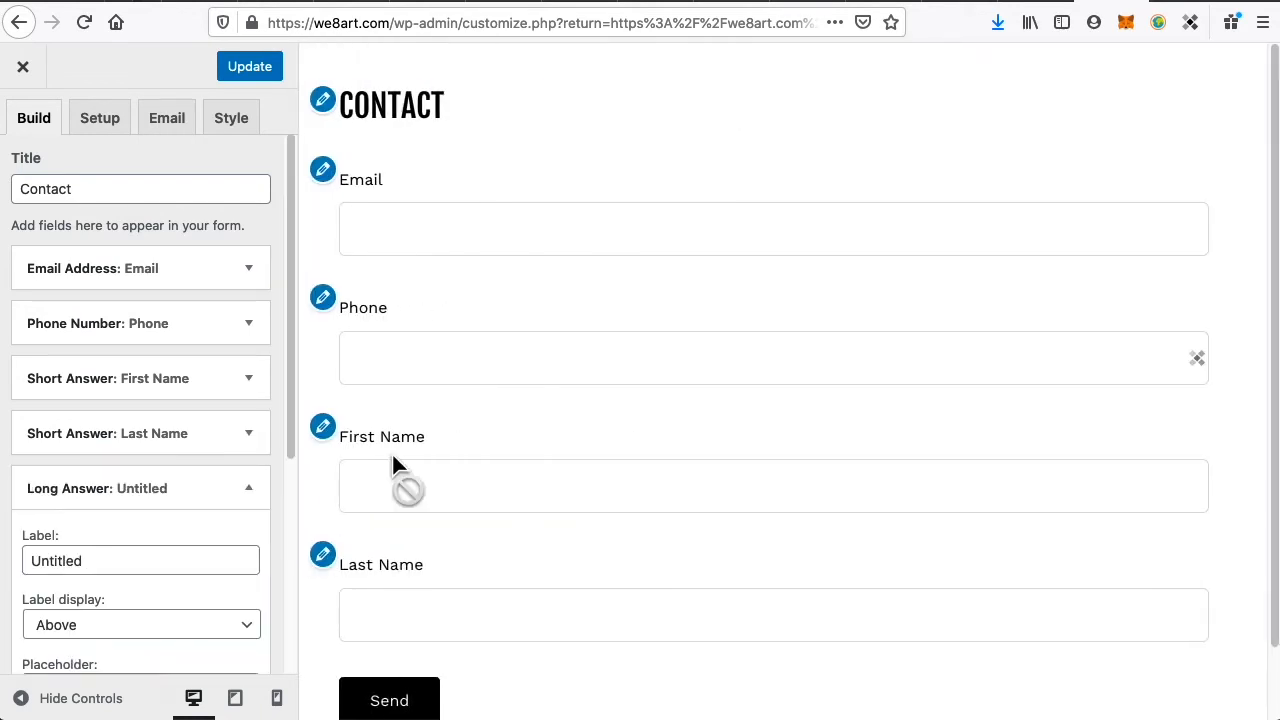
double_click(124, 563)
text(Your)
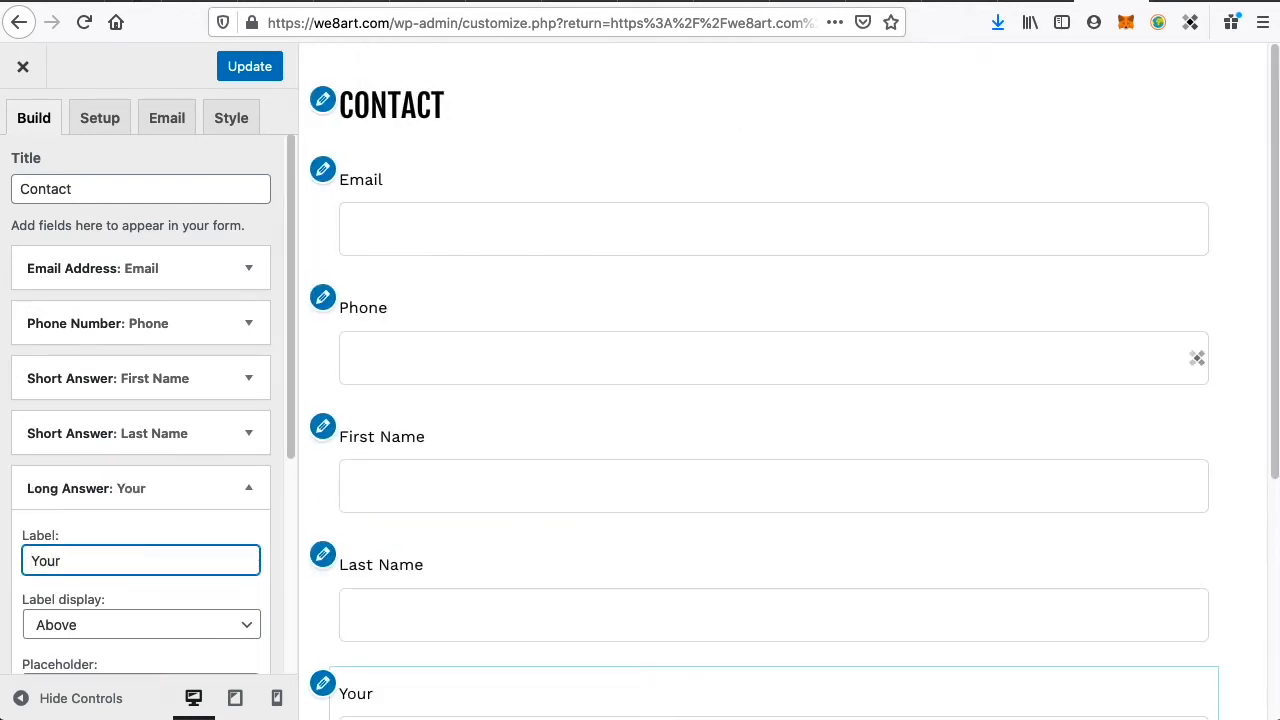
text( message)
scroll(357, 518, down, 2)
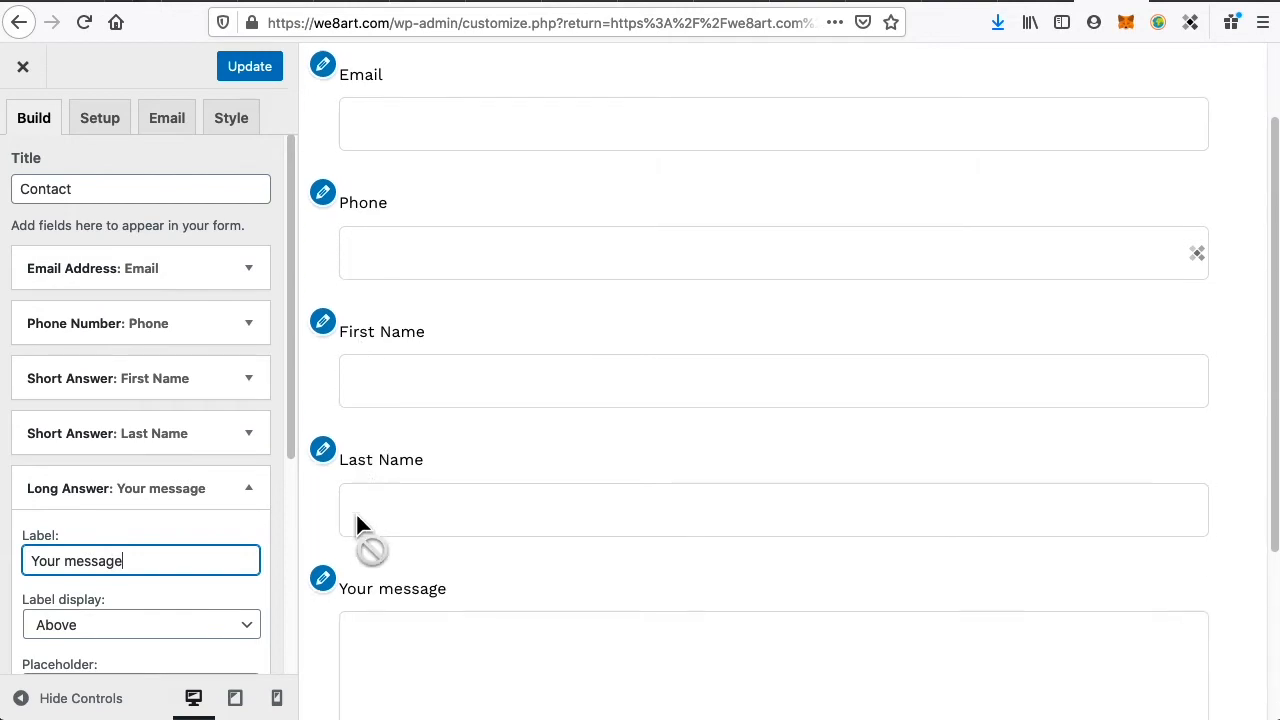
scroll(357, 518, down, 5)
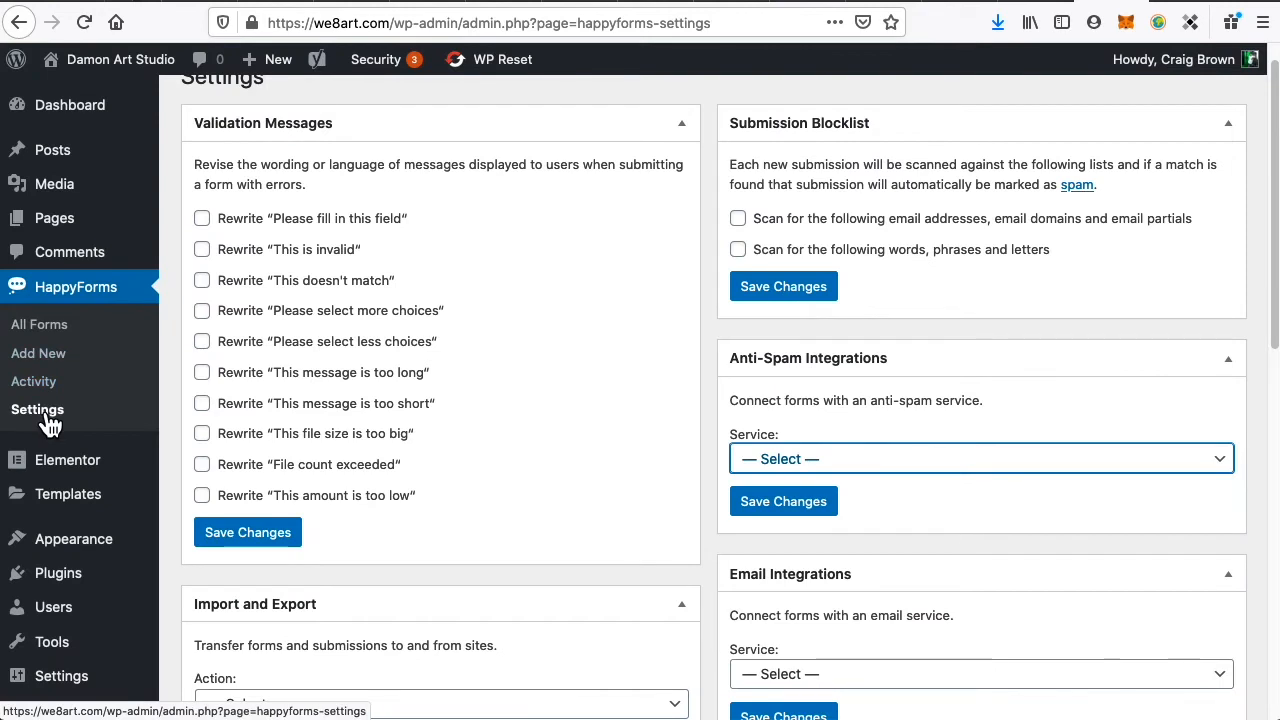
Choose reCAPTCHA v3 as the anti-spam service in the HappyForms settings
click(880, 461)
click(903, 494)
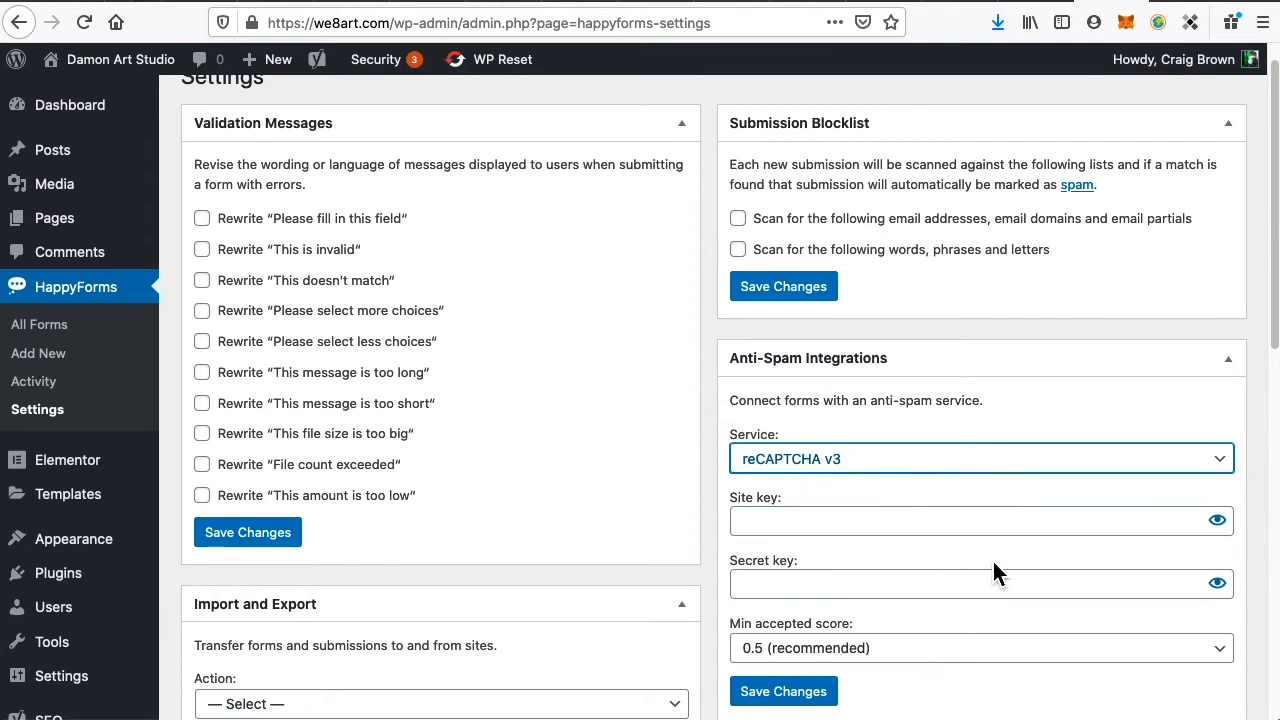
scroll(1000, 555, down, 3)
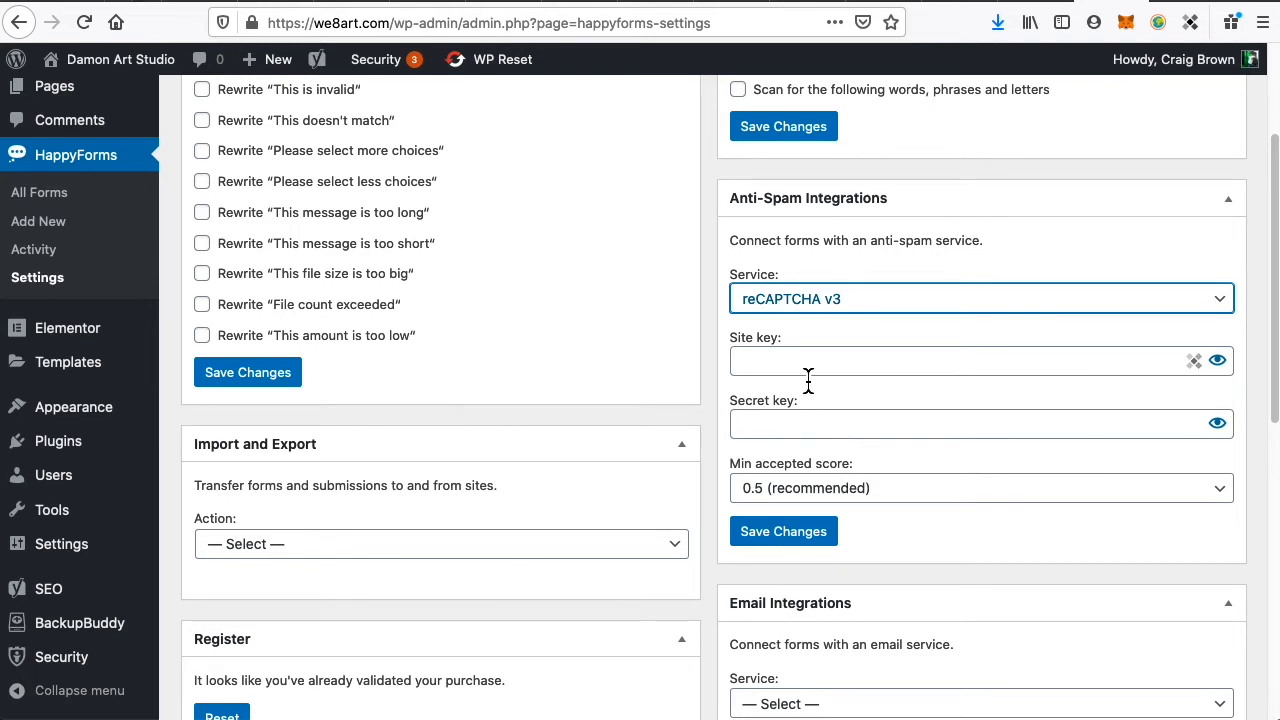
In a new browser tab, search for "google captcha" and open the Google reCAPTCHA admin console
key(super+t)
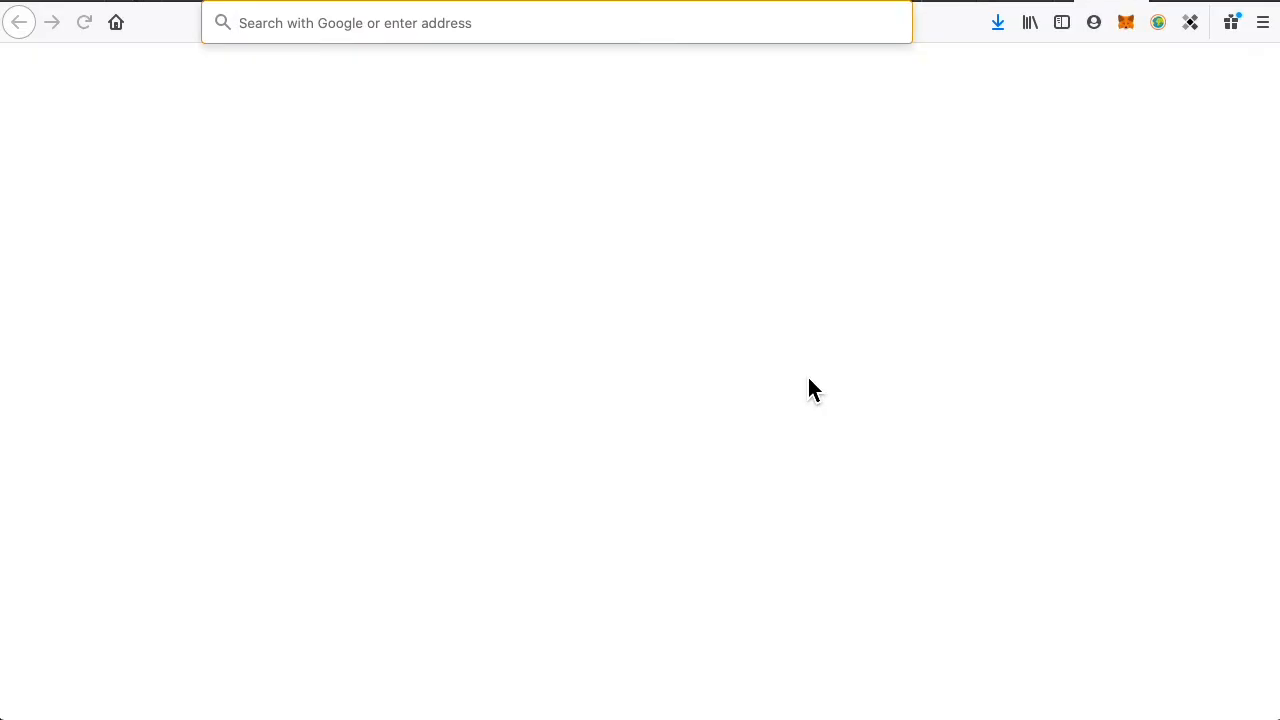
text(google c)
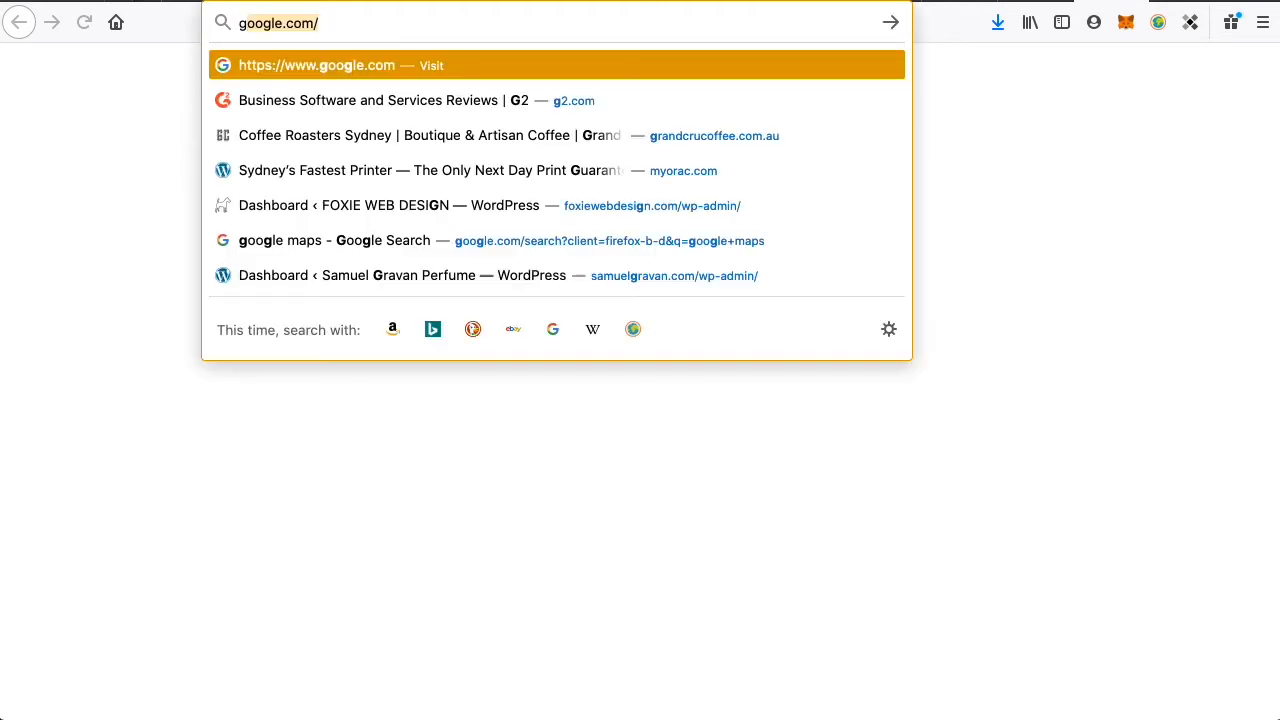
text(aptcha)
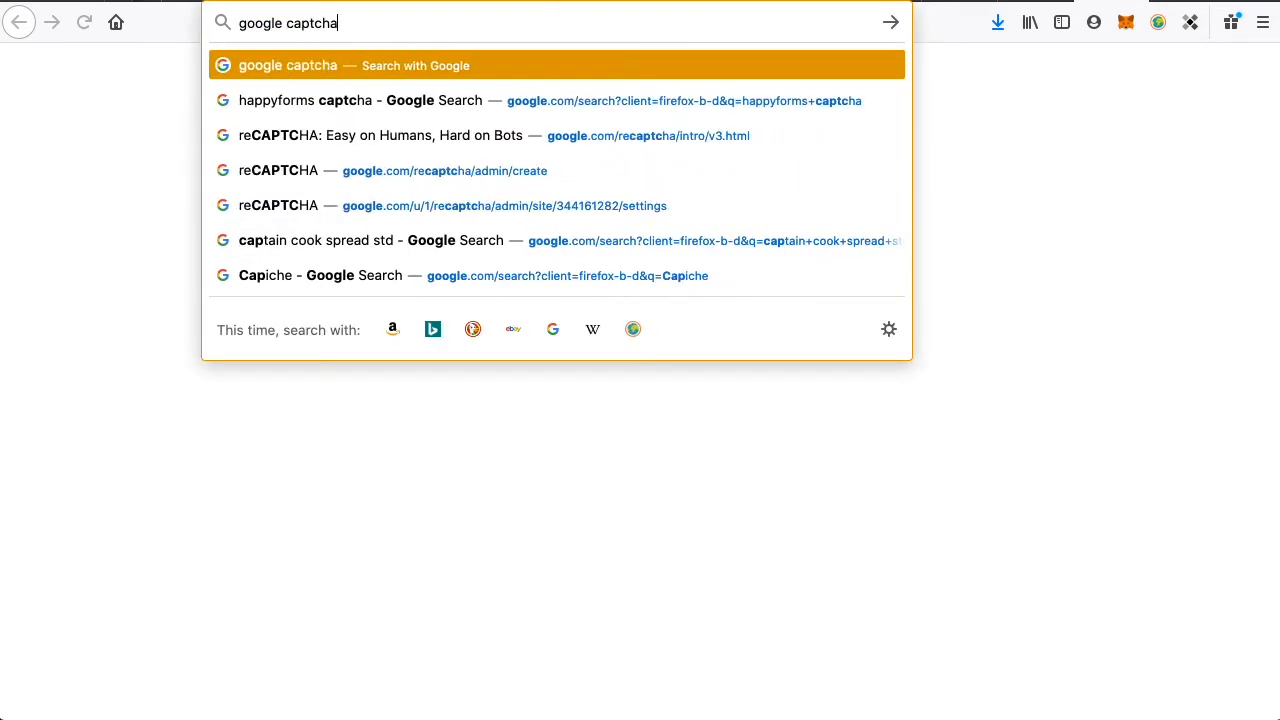
key(Return)
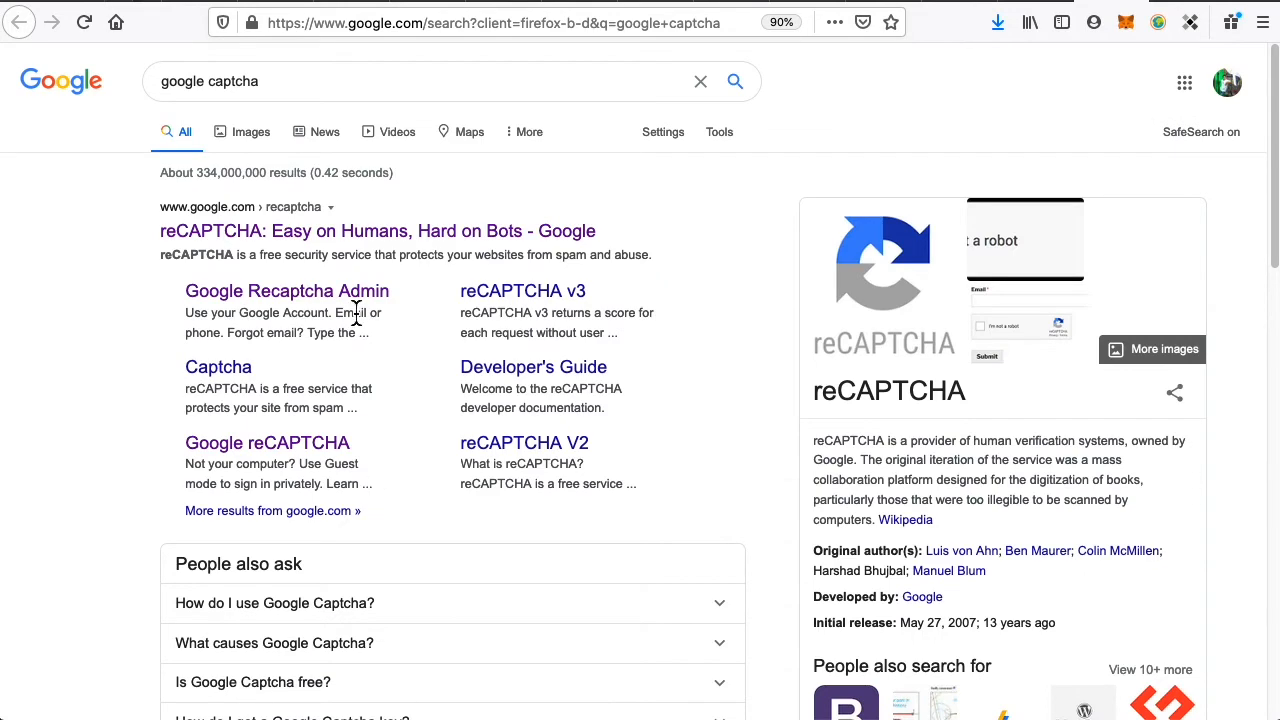
click(300, 240)
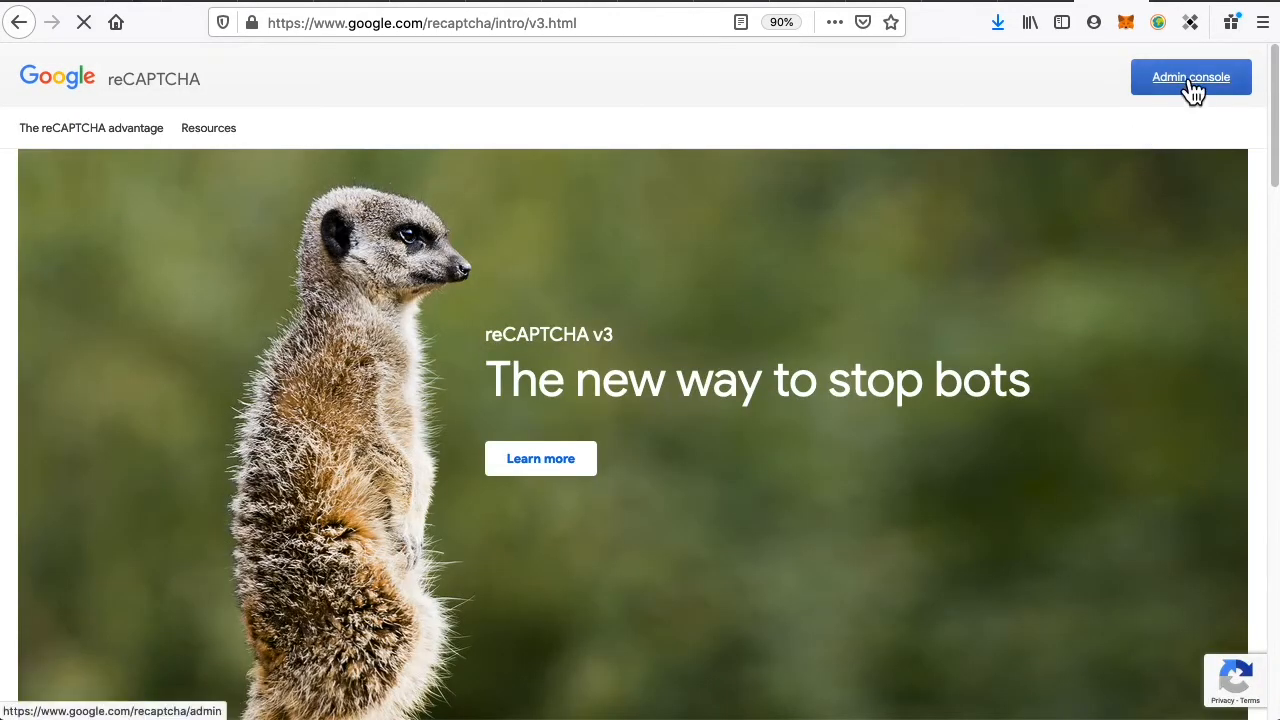
click(1193, 90)
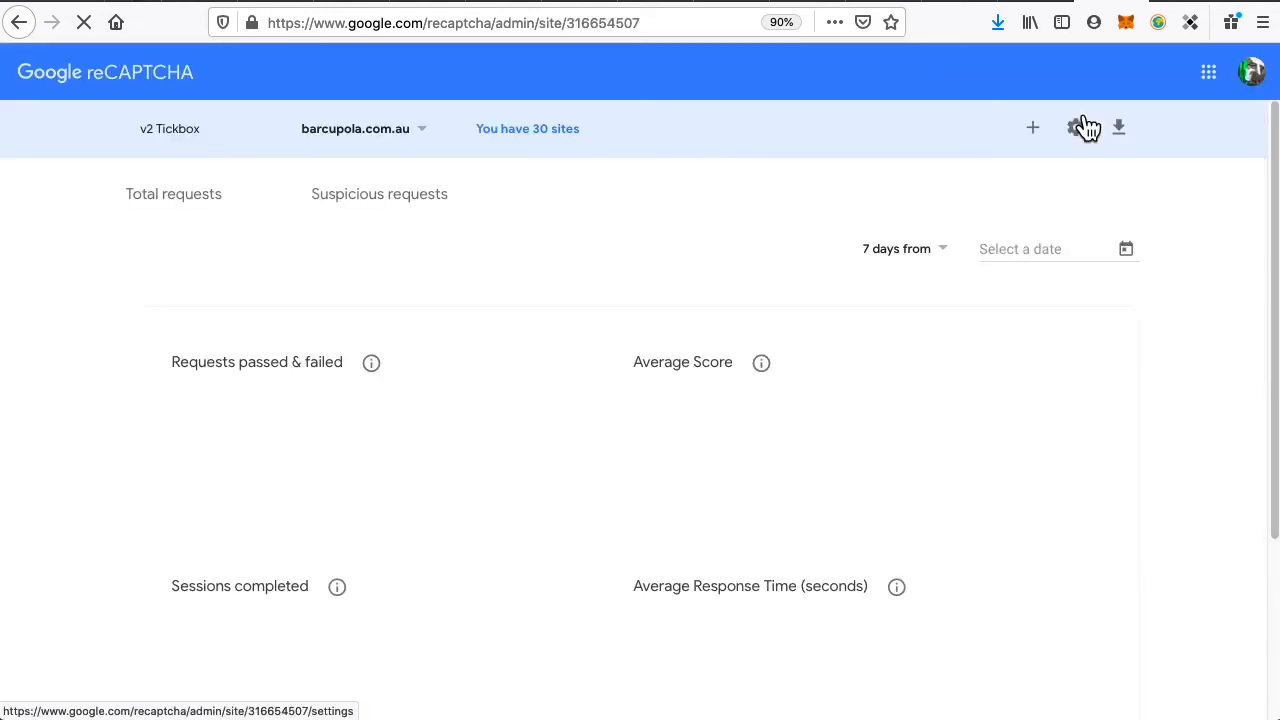
Switch the reCAPTCHA console to the damonartstudio.com site and open its settings
click(356, 136)
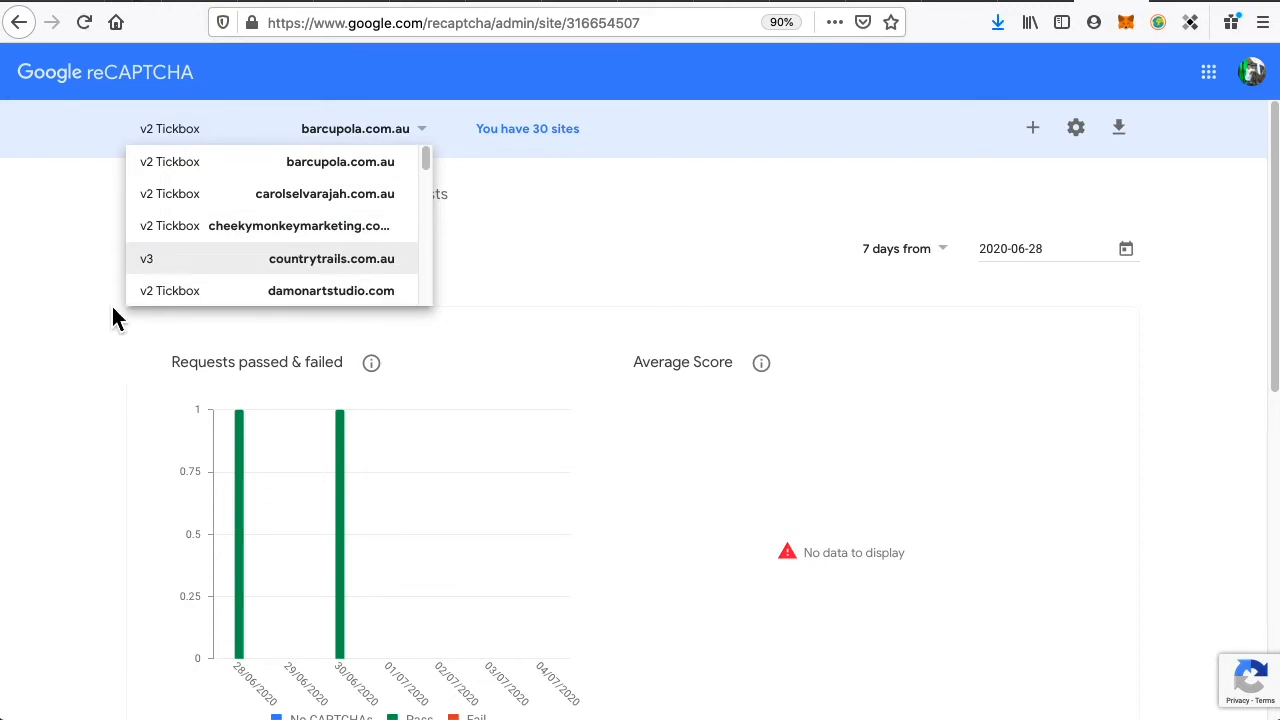
click(190, 300)
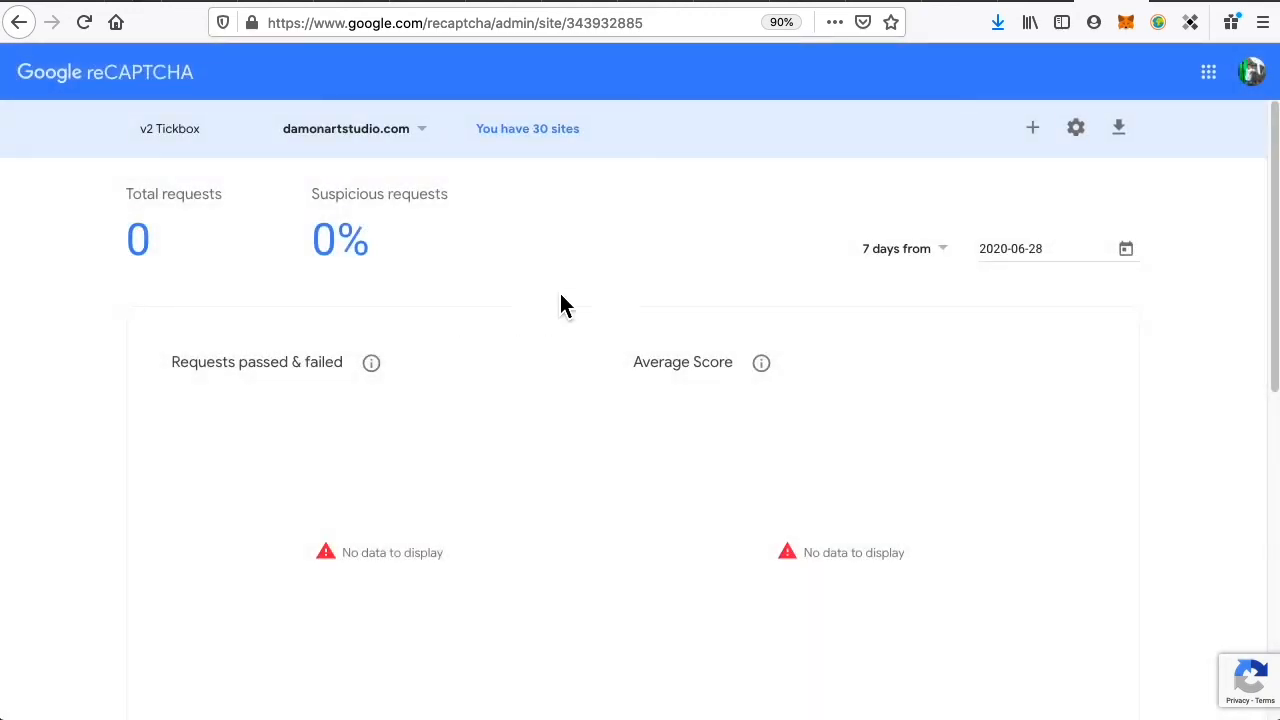
click(1080, 132)
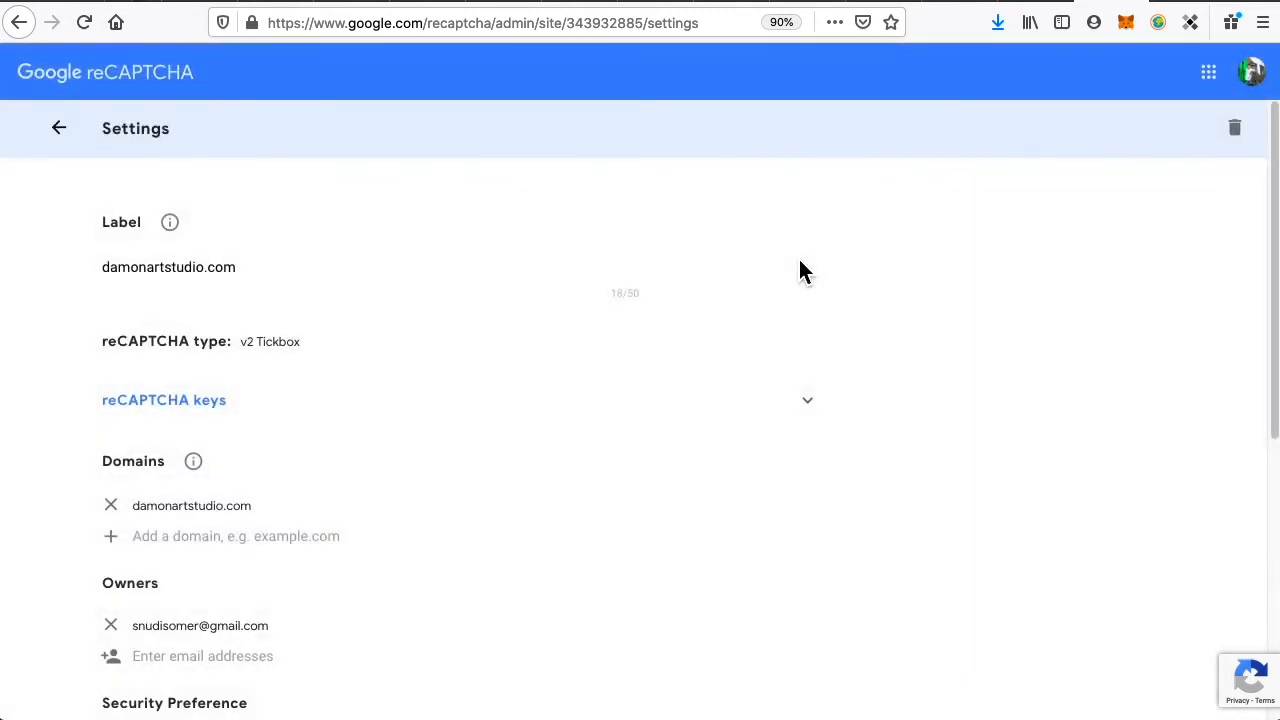
Review the damonartstudio.com reCAPTCHA settings, including type, domains, owners and security preference, and check them against the WordPress site's address
scroll(612, 285, down, 5)
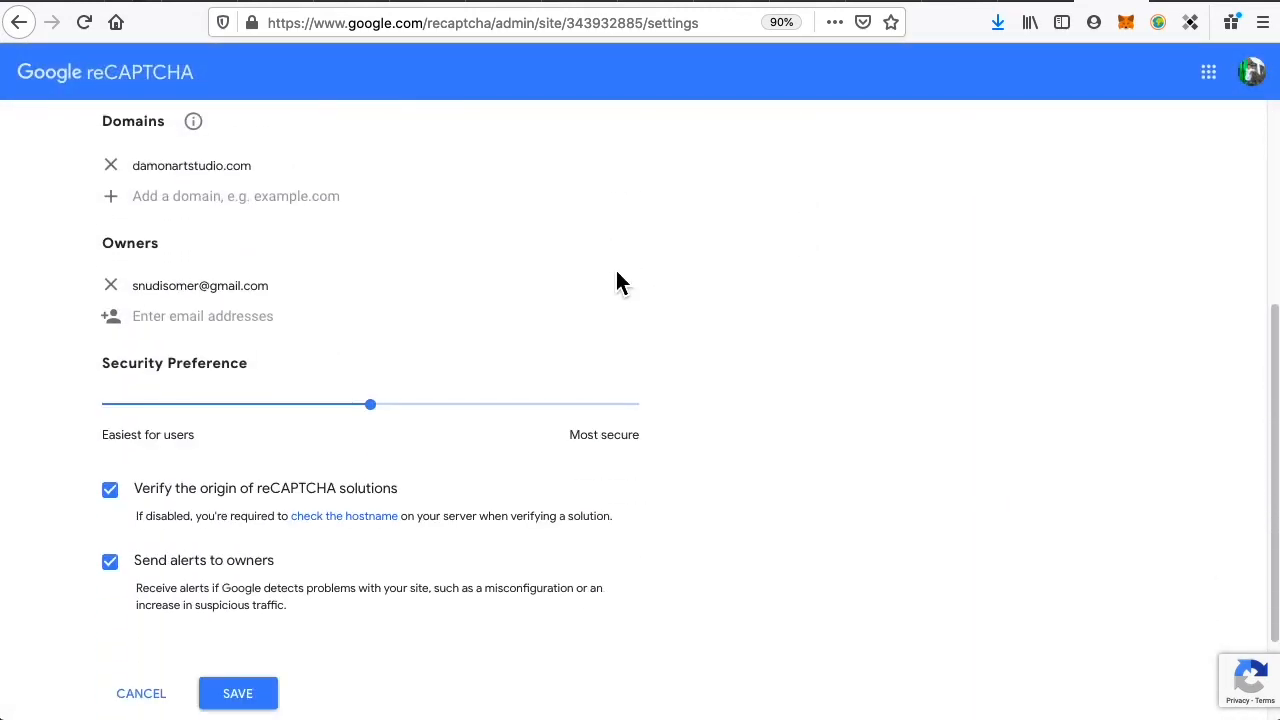
scroll(612, 288, down, 2)
scroll(631, 283, up, 5)
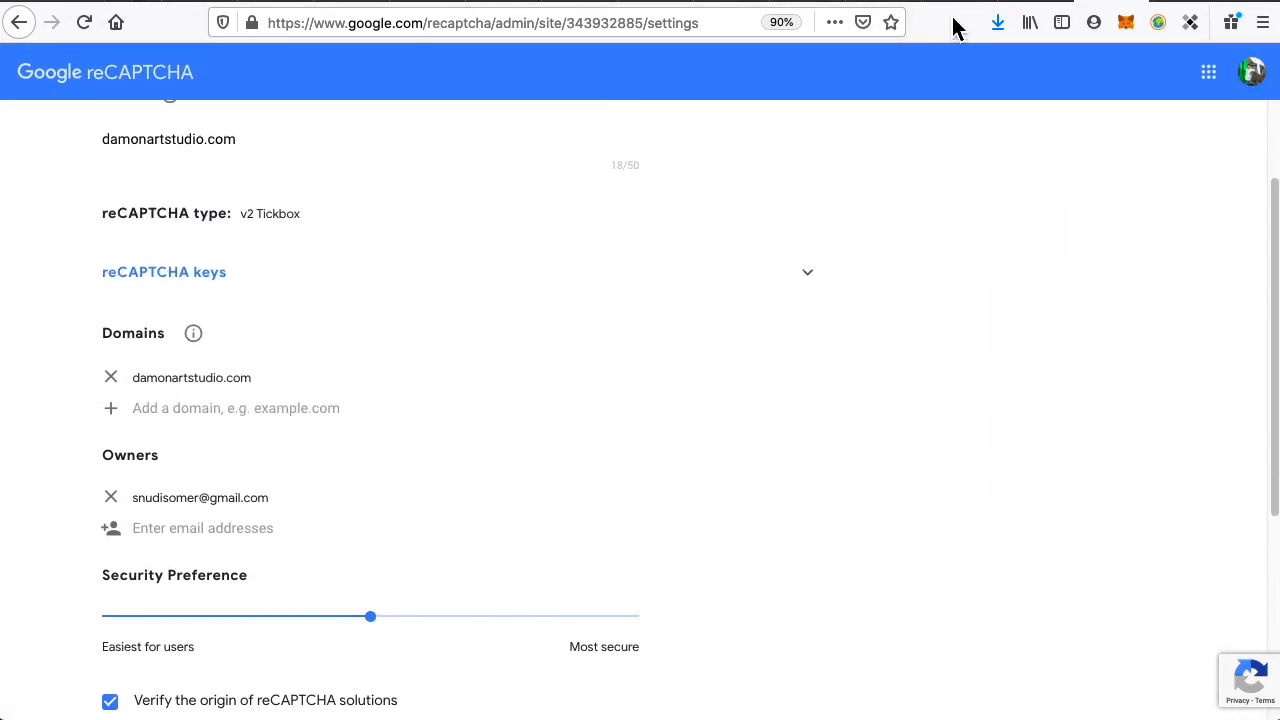
click(1047, 3)
double_click(352, 22)
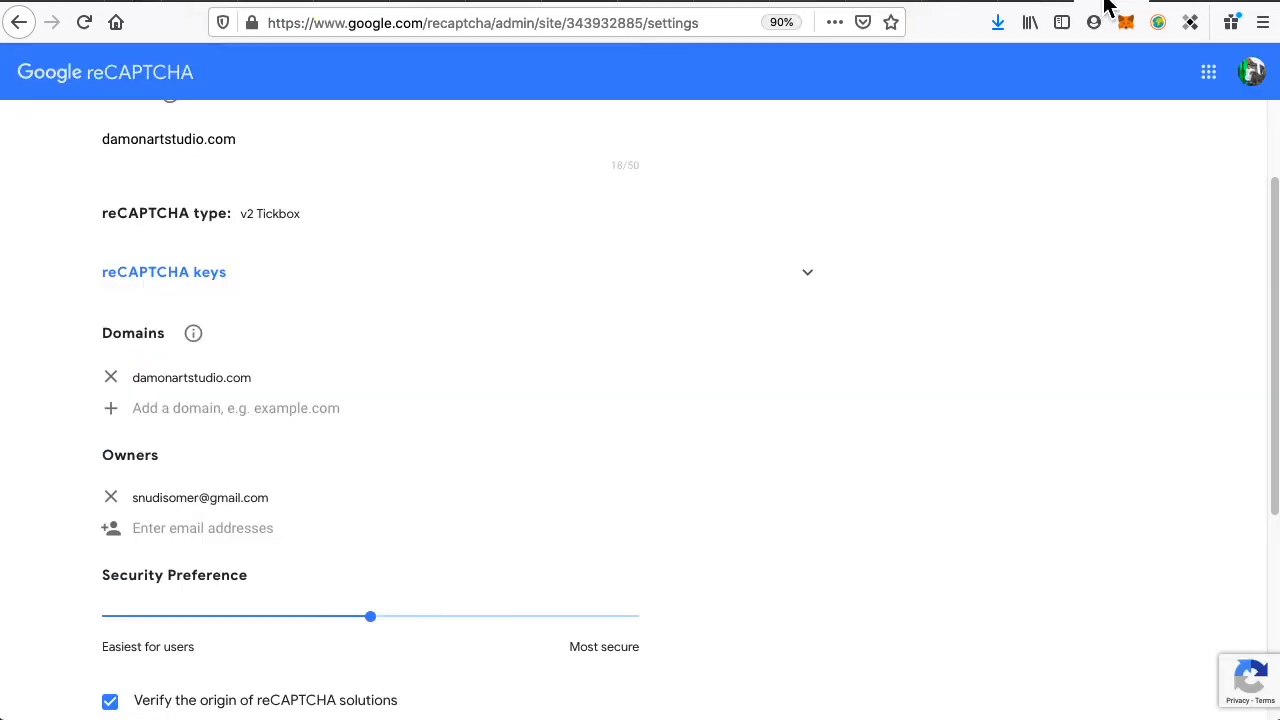
click(1110, 4)
scroll(527, 335, down, 3)
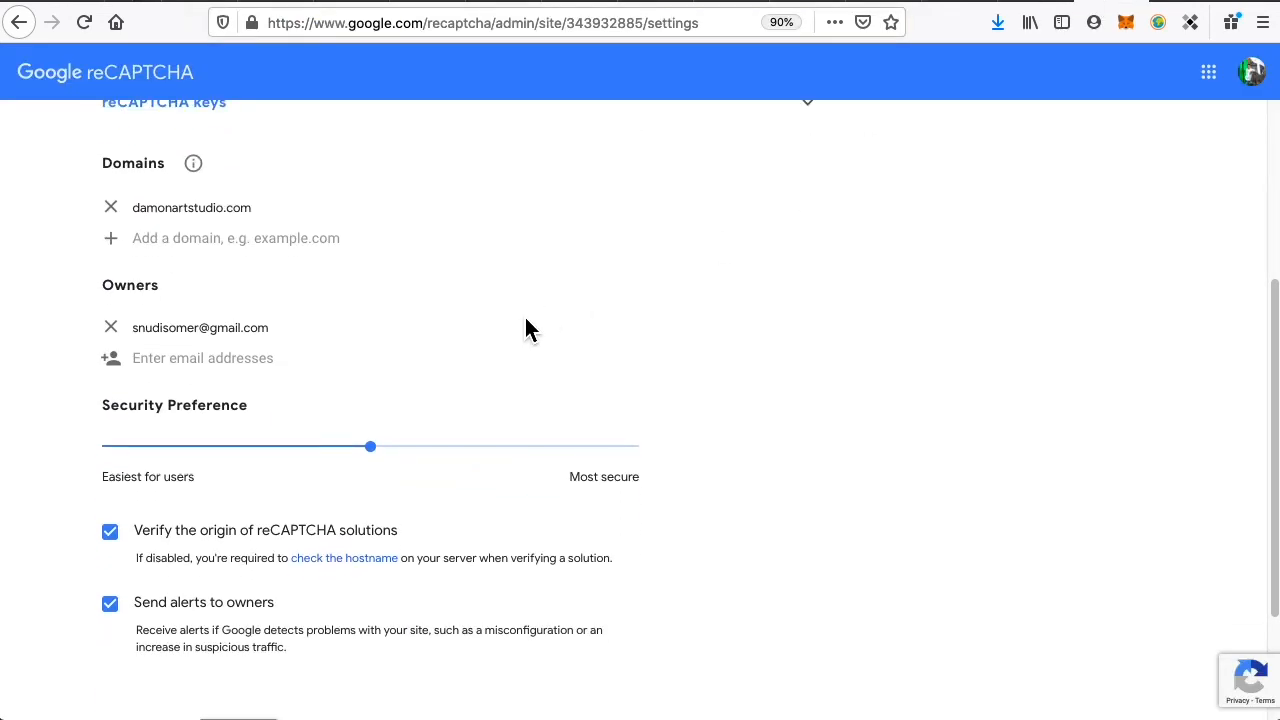
scroll(522, 320, down, 3)
scroll(556, 316, up, 8)
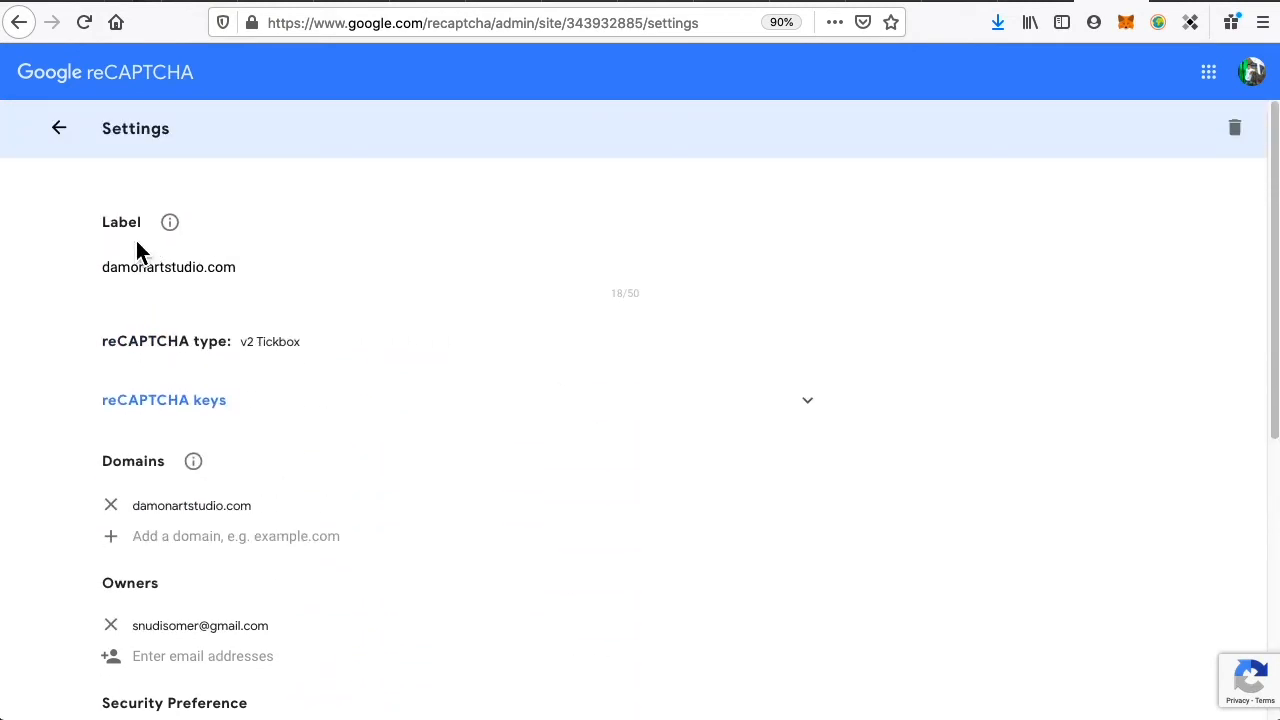
Reveal the reCAPTCHA keys of damonartstudio.com and copy the site key for the reCAPTCHA v3 service
click(206, 410)
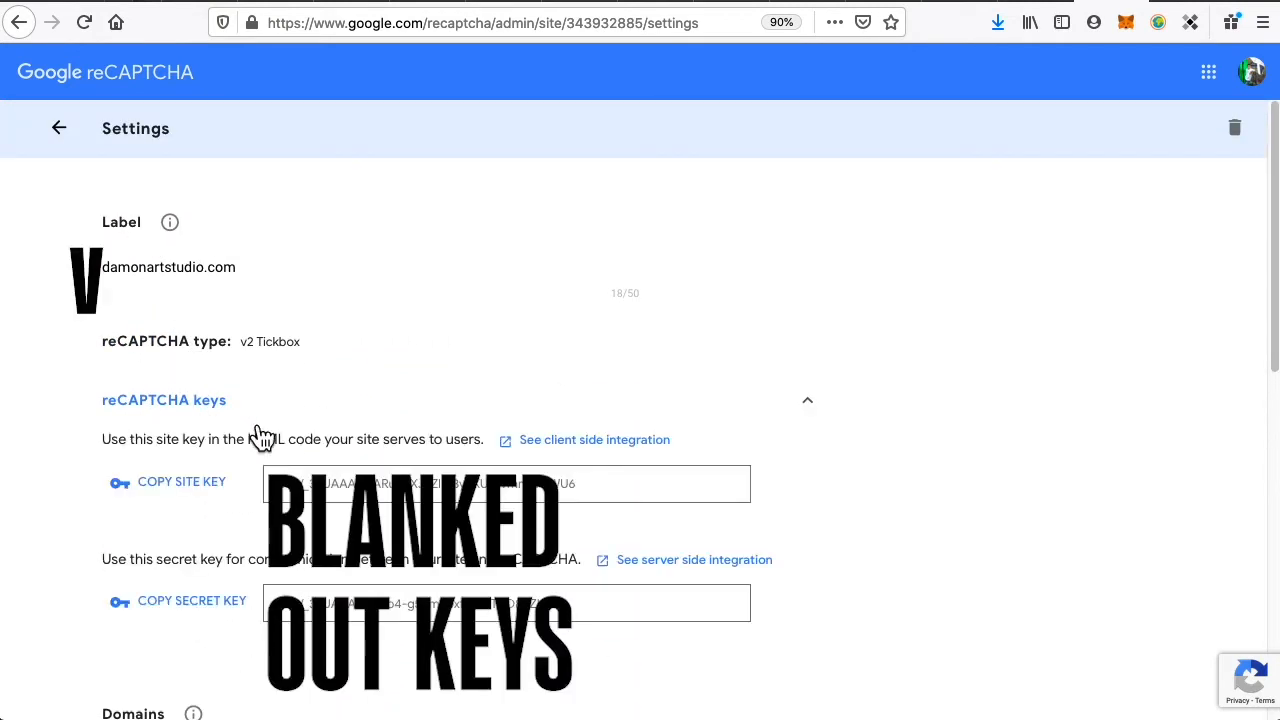
double_click(352, 488)
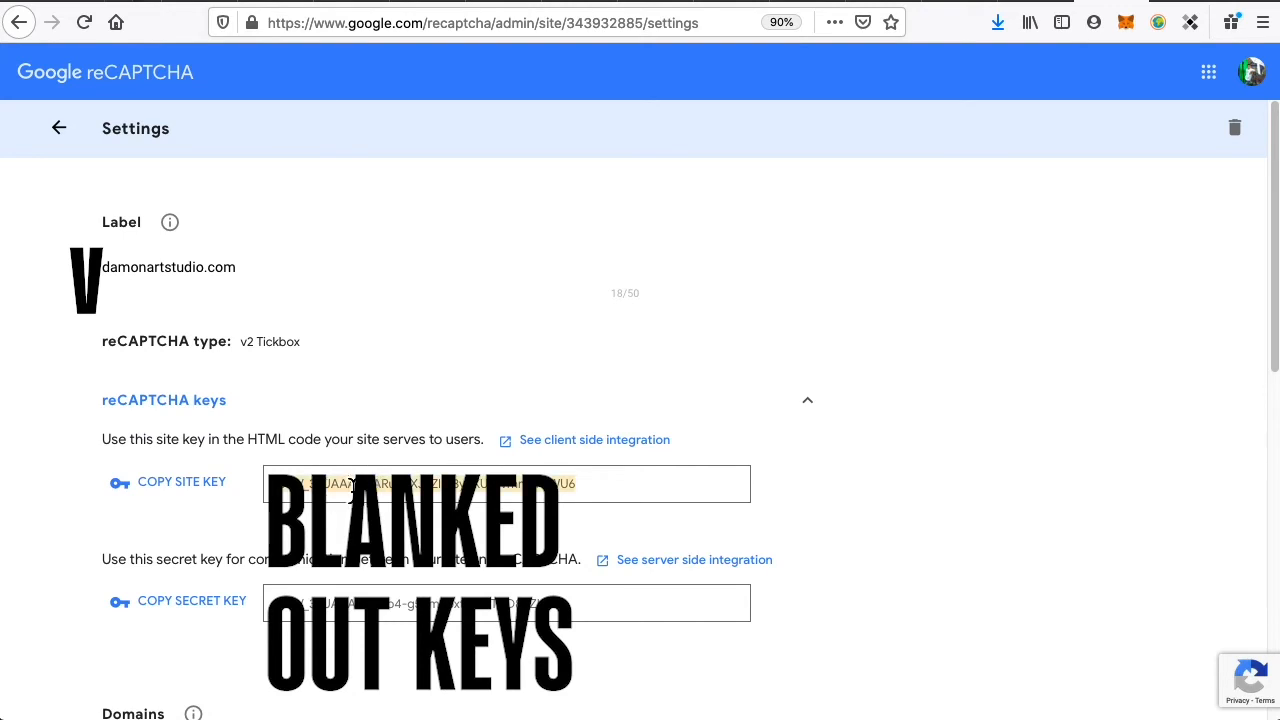
click(200, 488)
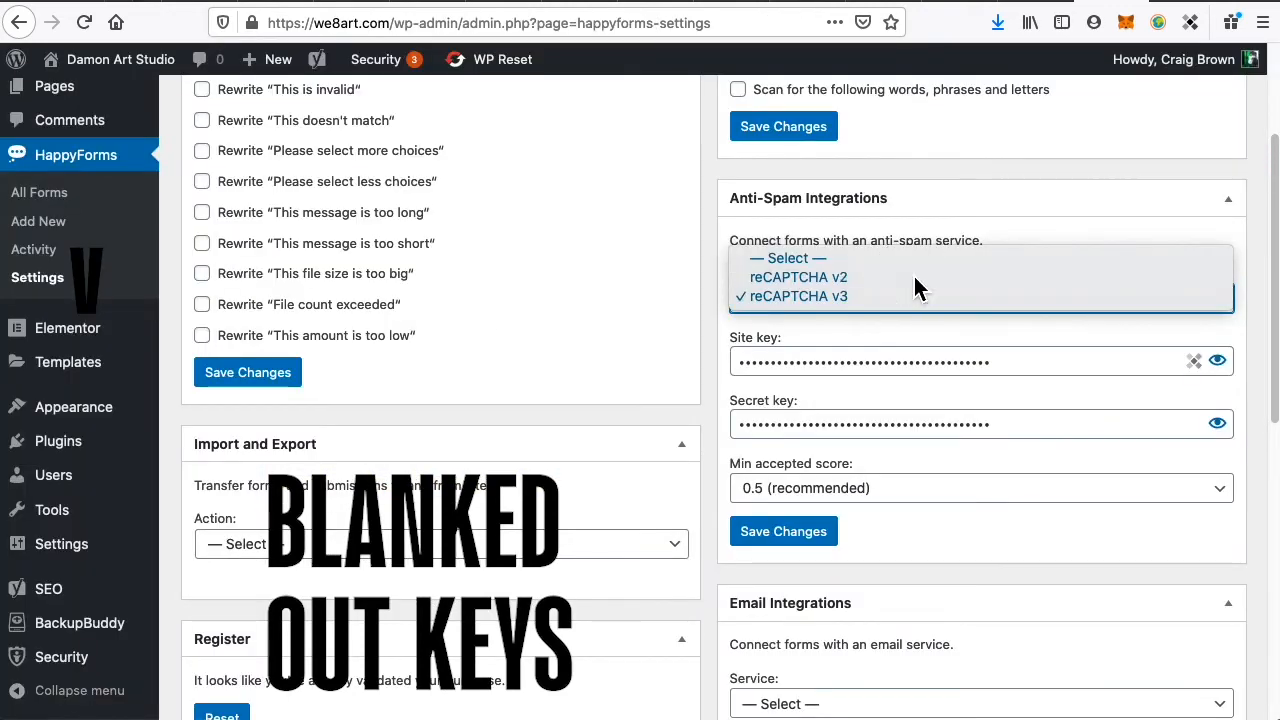
Change the HappyForms anti-spam service to reCAPTCHA v2 and check the reCAPTCHA type in the Google site settings
click(914, 278)
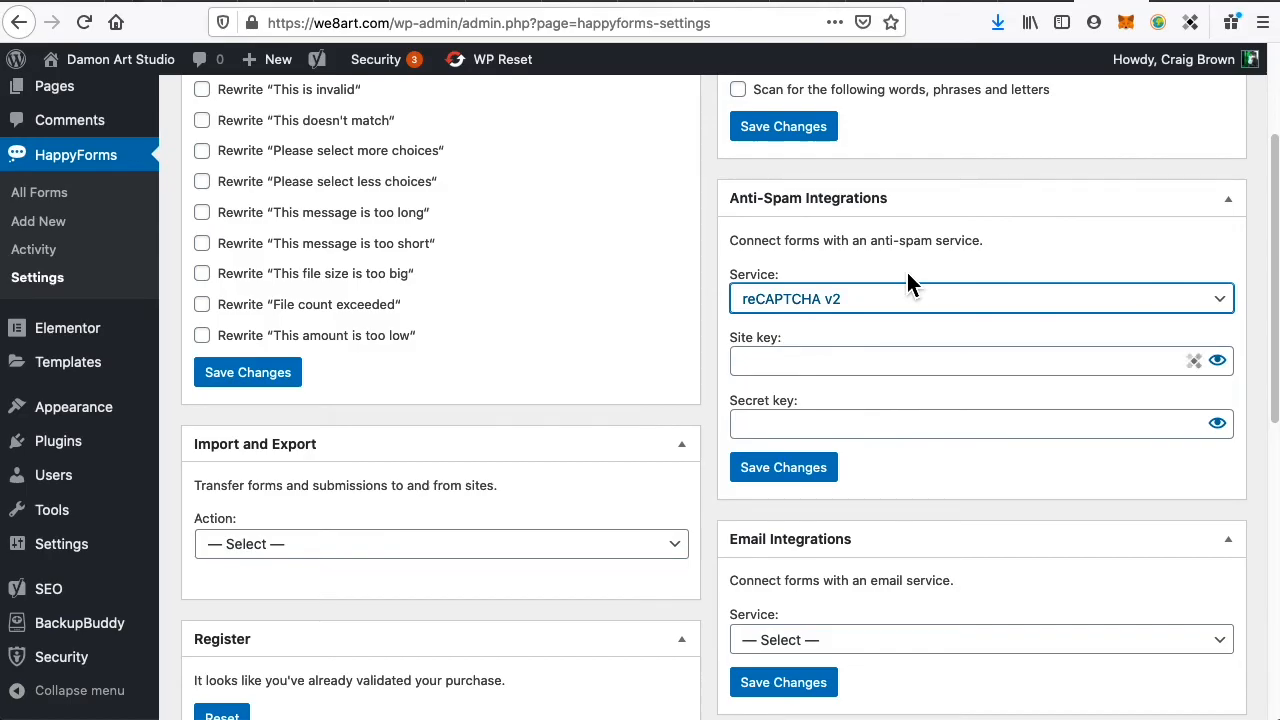
key(super+t)
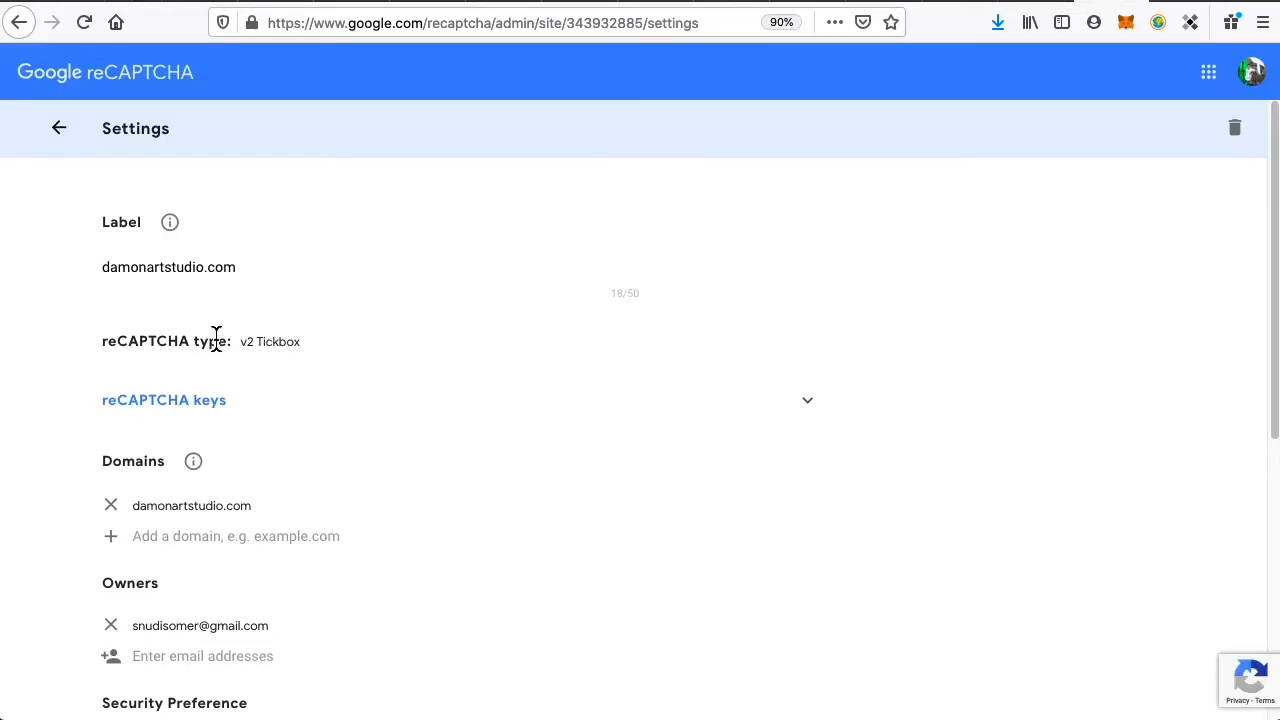
triple_click(253, 341)
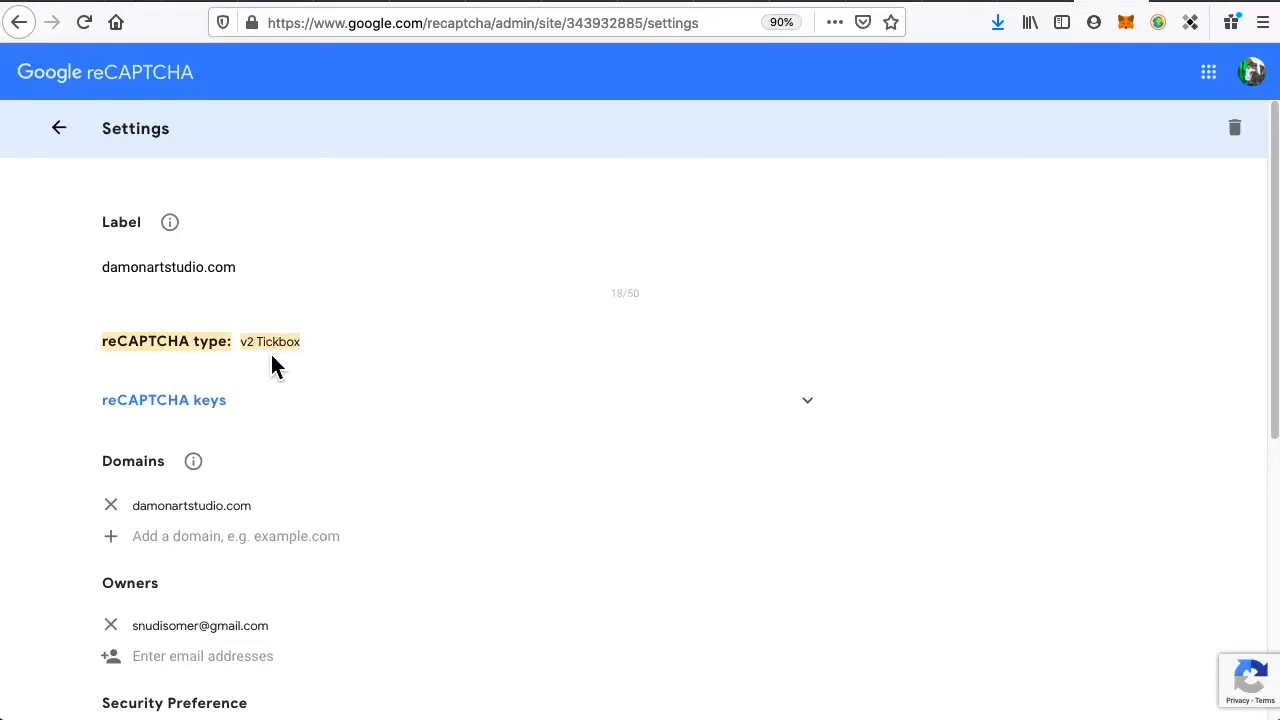
Copy the site key from the Google reCAPTCHA settings and paste it as the HappyForms site key
click(815, 410)
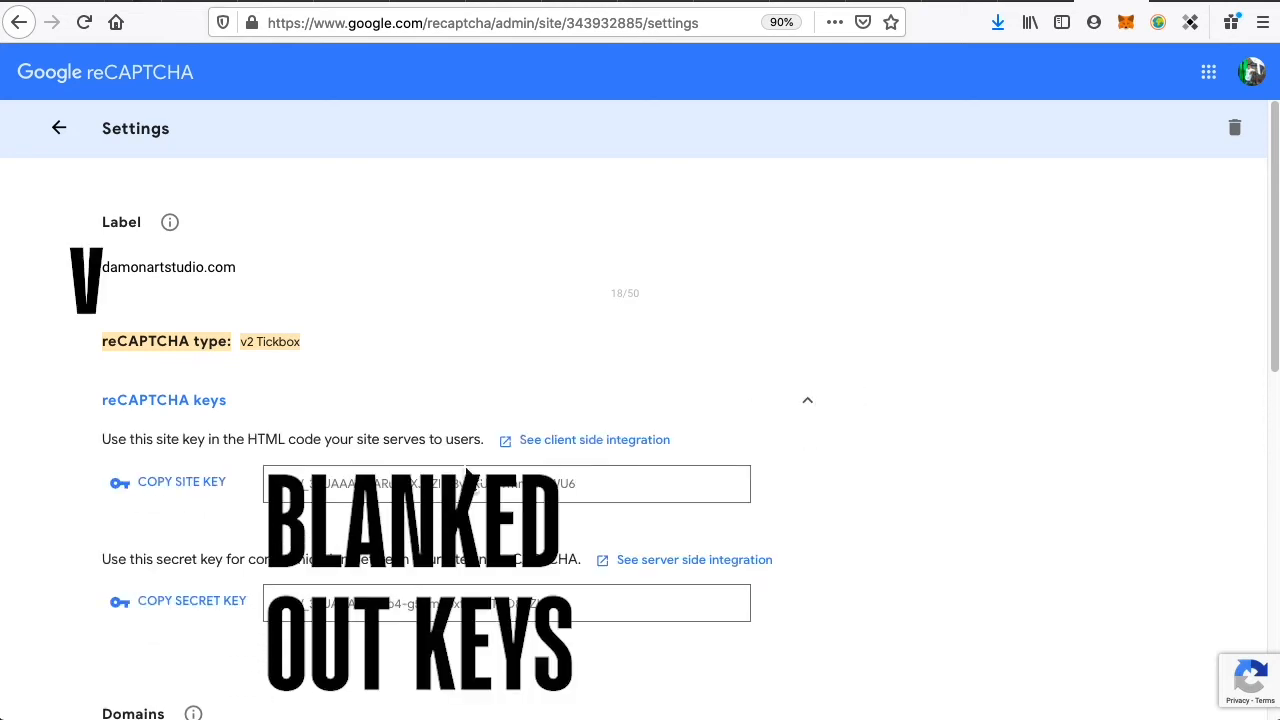
click(210, 489)
click(1048, 3)
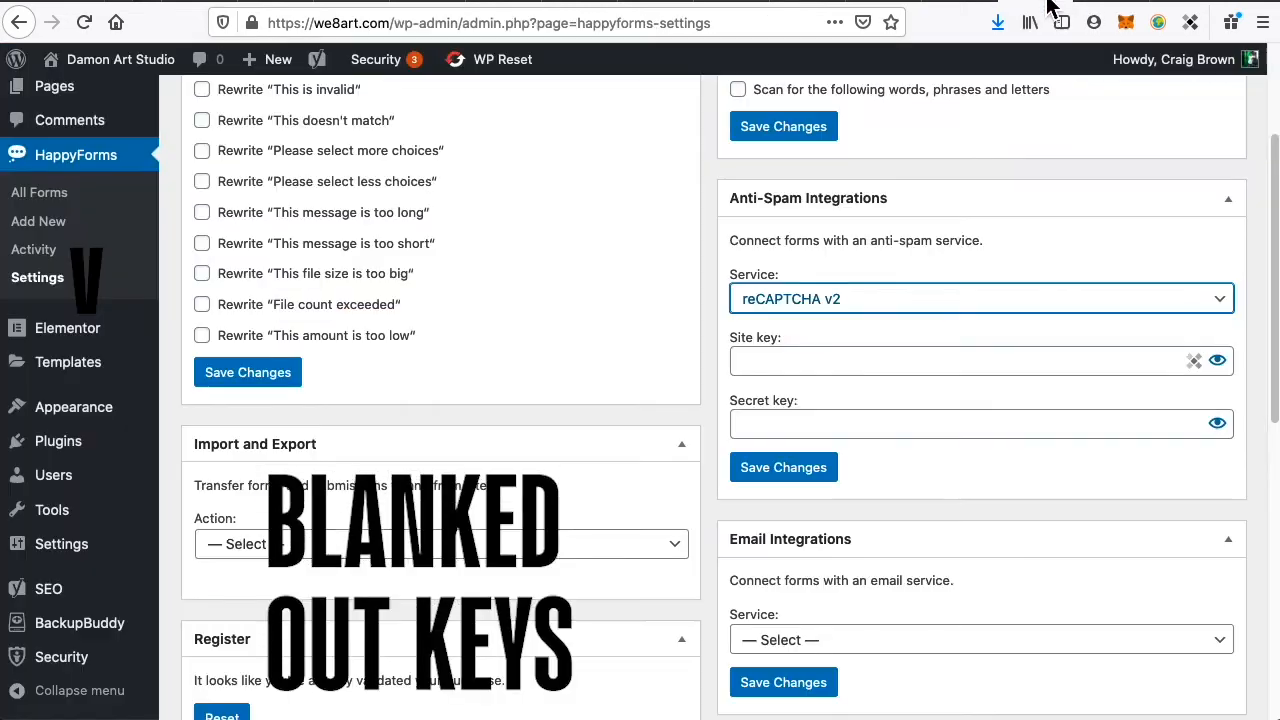
click(814, 360)
key(ctrl+v)
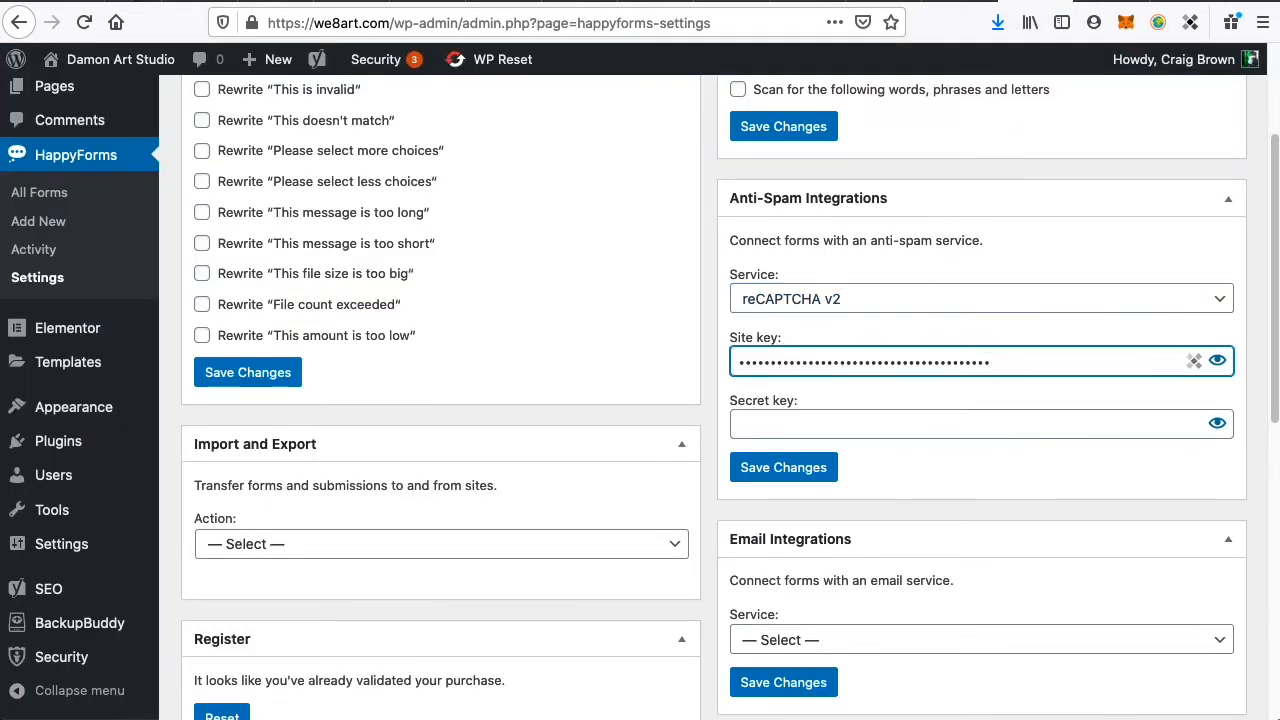
Copy the secret key from Google reCAPTCHA, paste it as the HappyForms secret key and save the anti-spam settings
click(1115, 3)
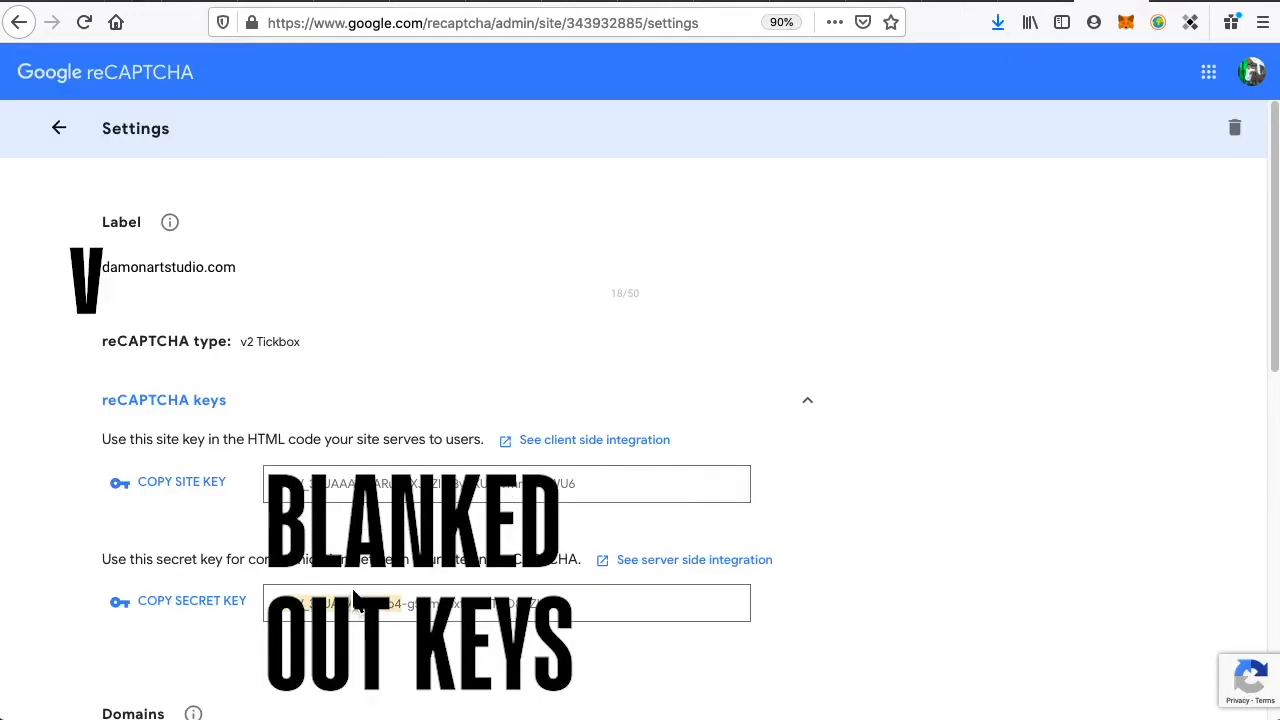
click(188, 609)
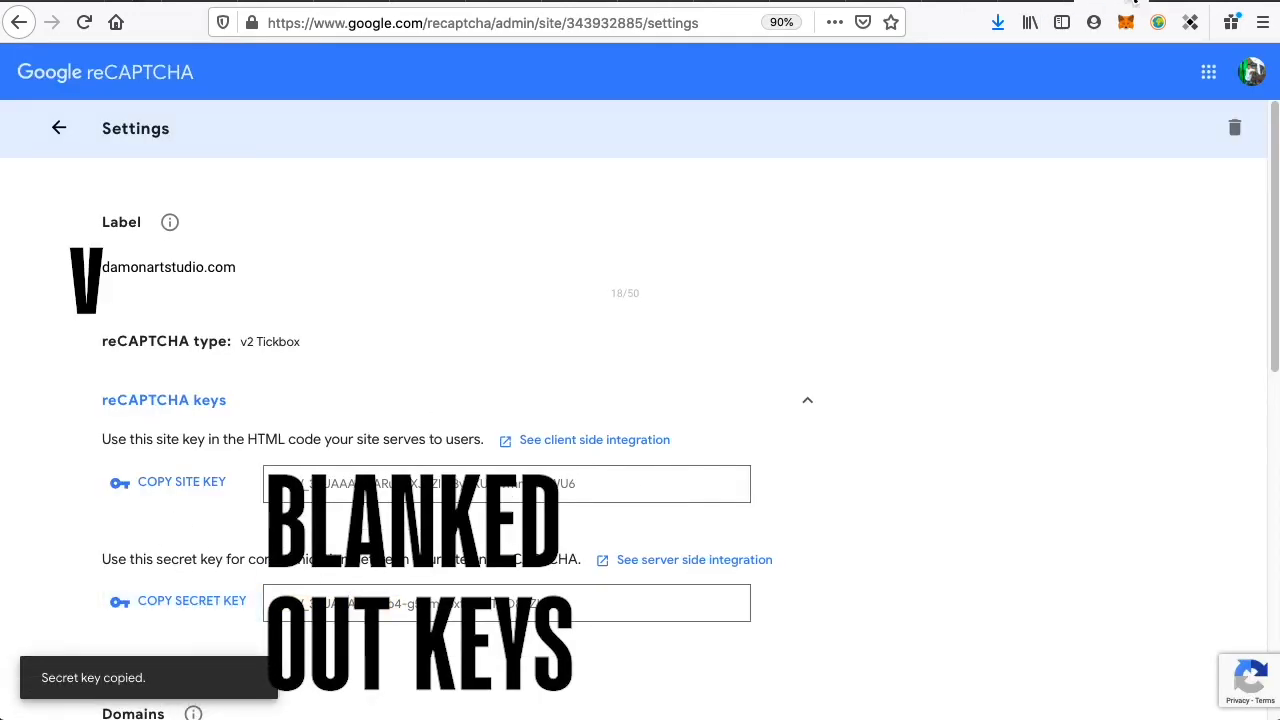
click(1050, 4)
click(800, 424)
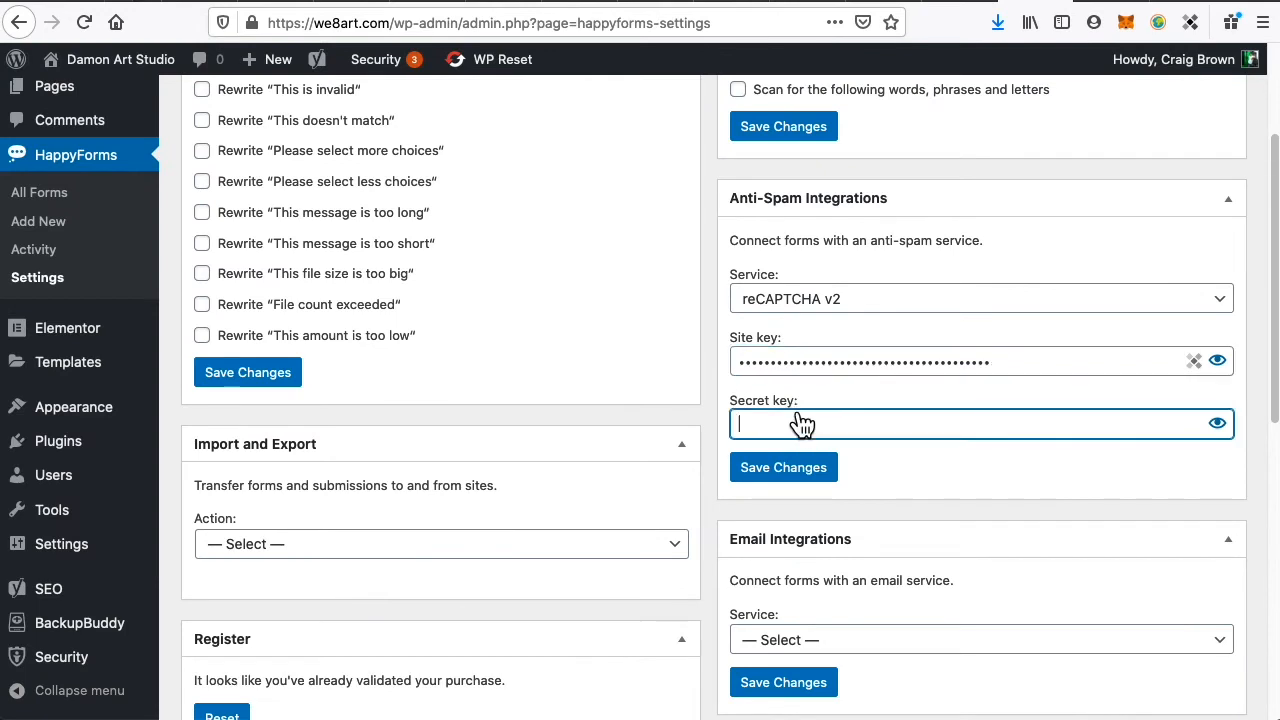
click(805, 472)
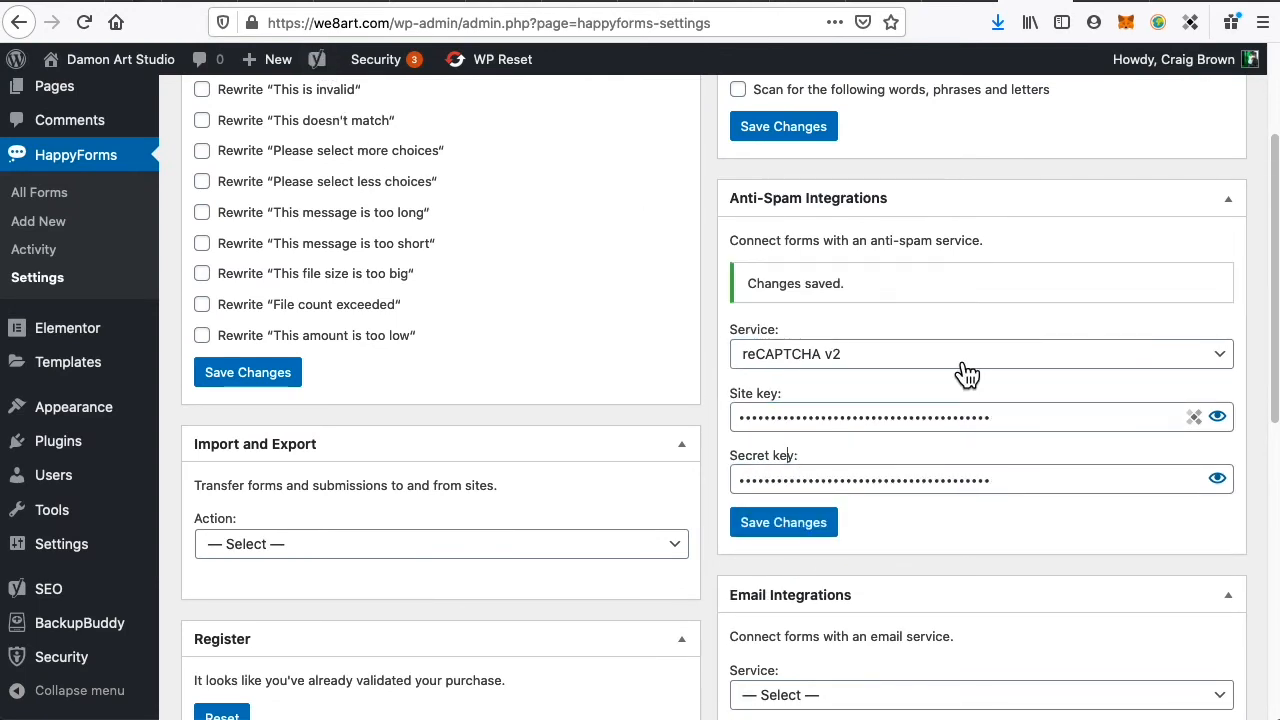
Open the list of all HappyForms forms and select the Contact form's shortcode
scroll(820, 328, up, 4)
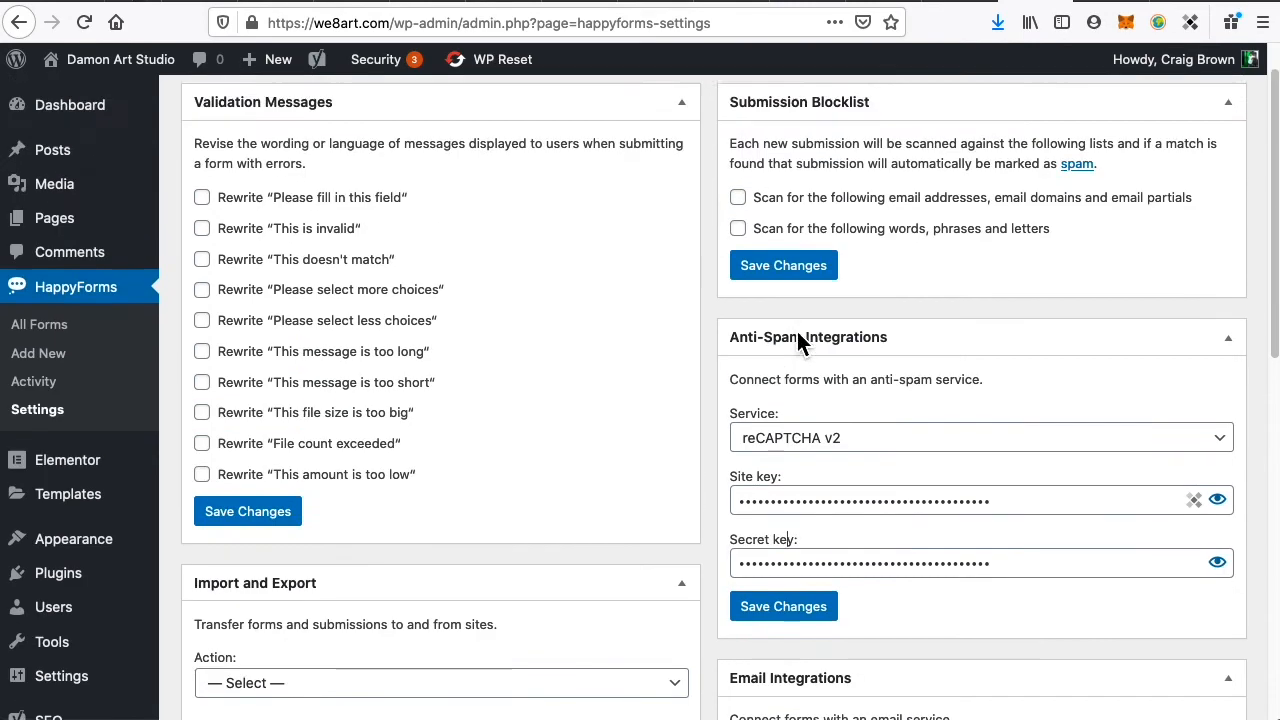
click(54, 342)
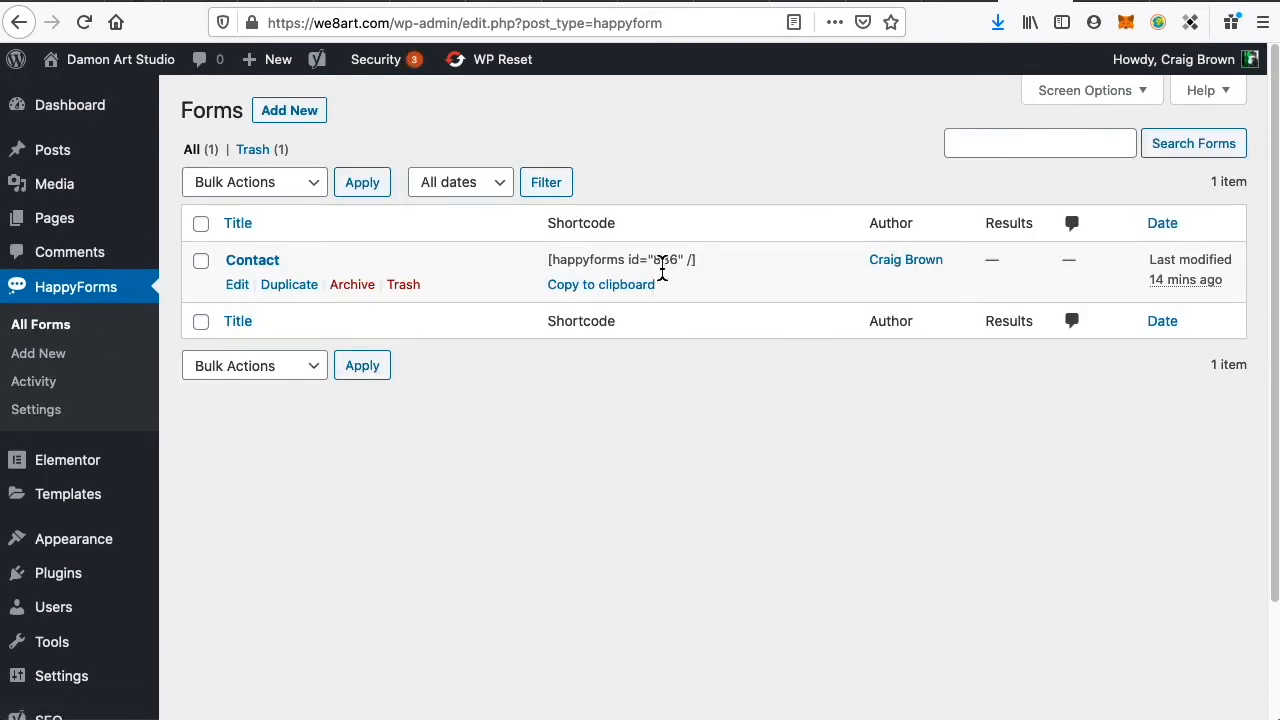
click(553, 260)
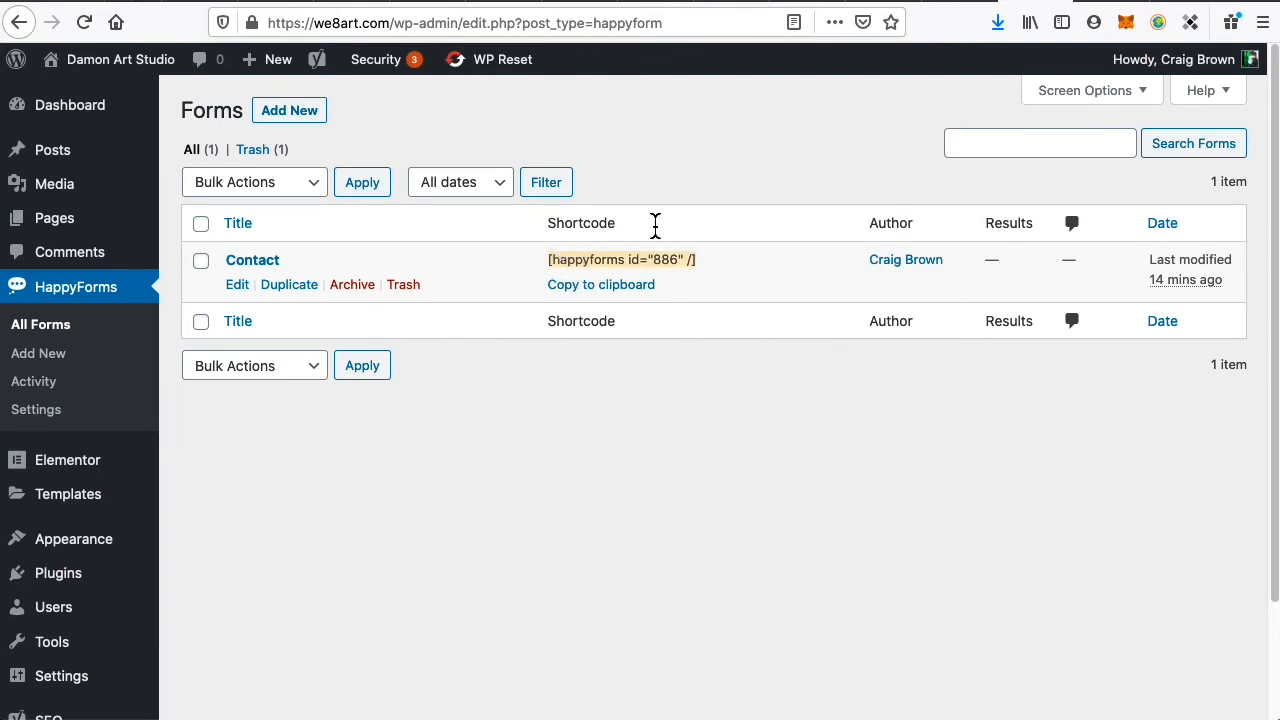
Open the site's Contact page and start editing it with Elementor
mouse_move(85, 88)
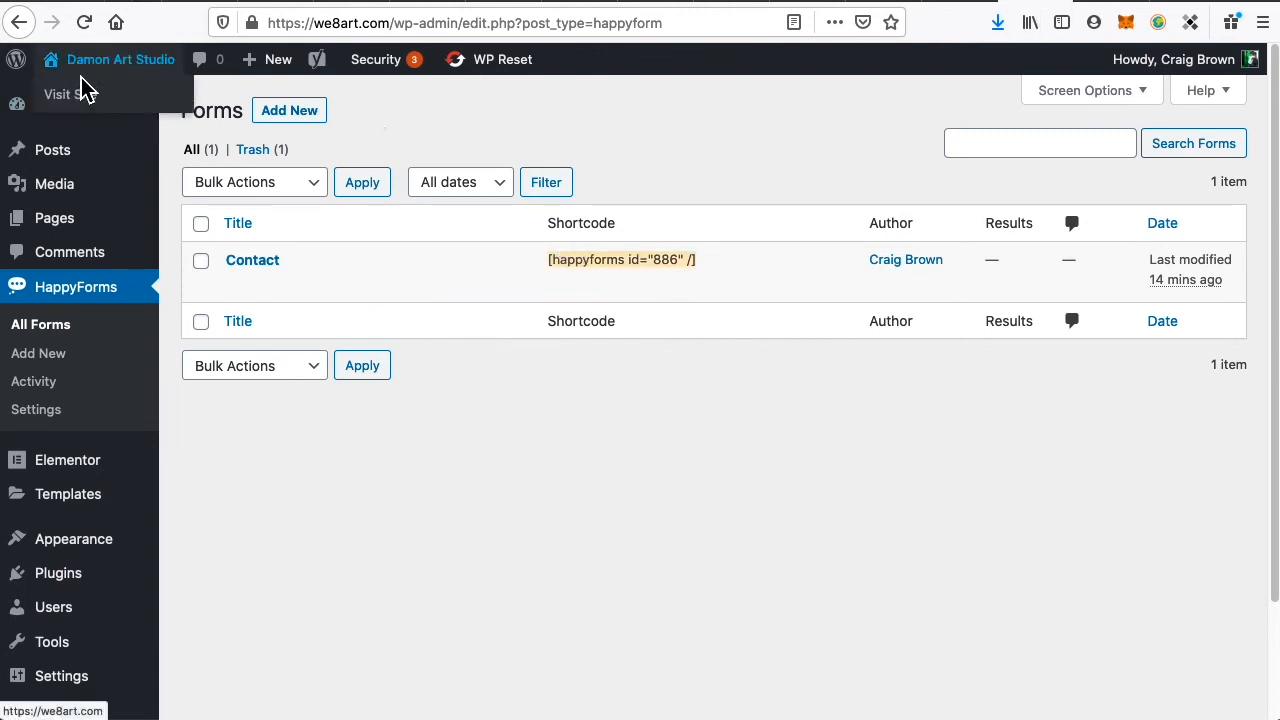
click(1124, 3)
click(1194, 186)
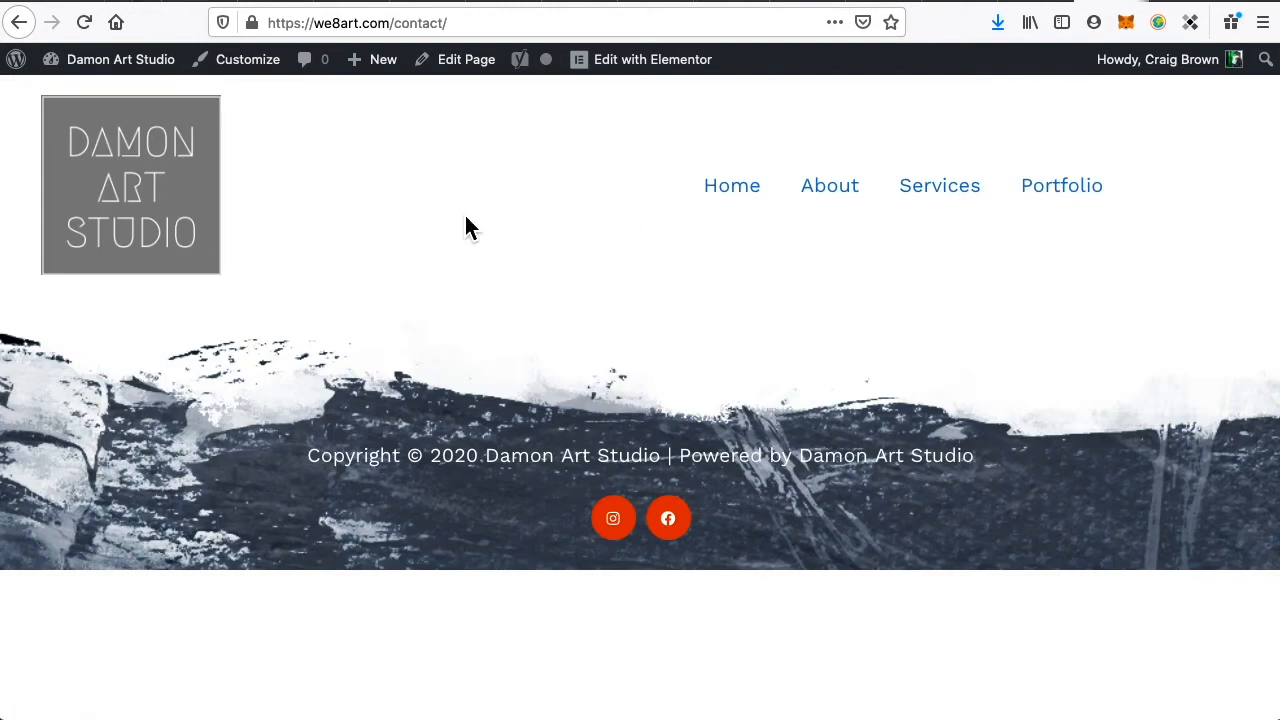
mouse_move(617, 63)
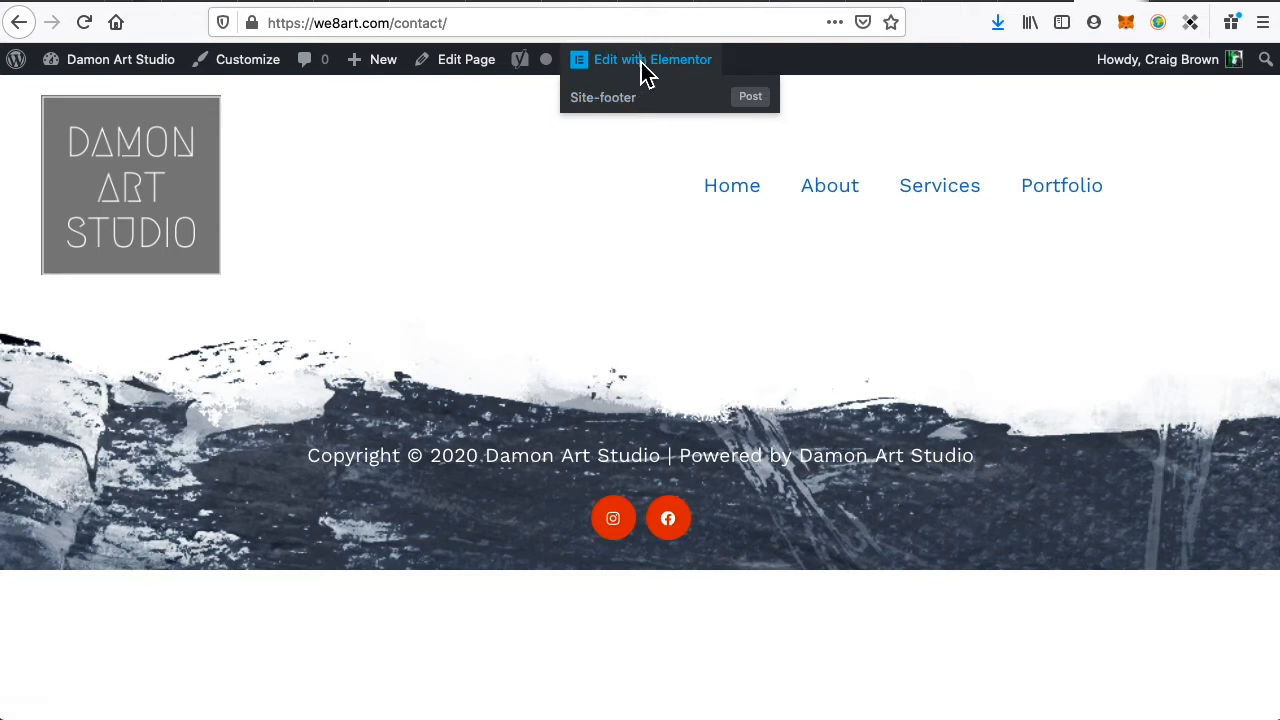
click(481, 66)
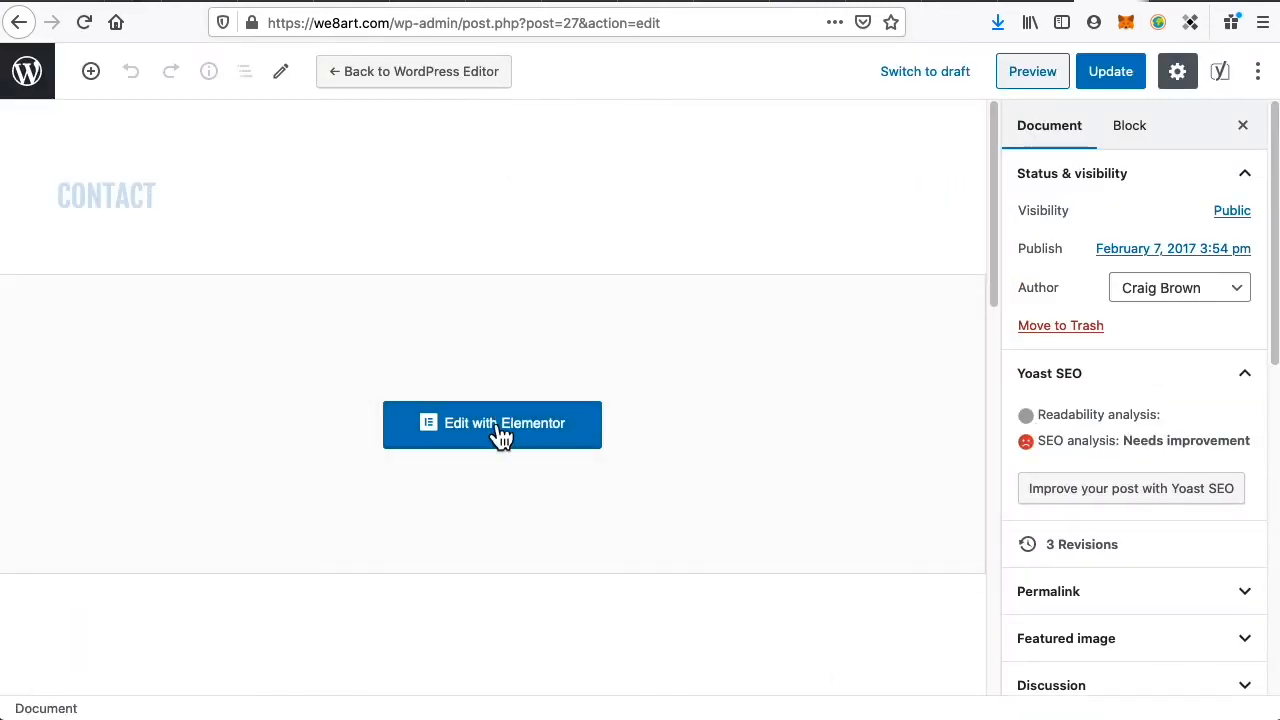
click(500, 447)
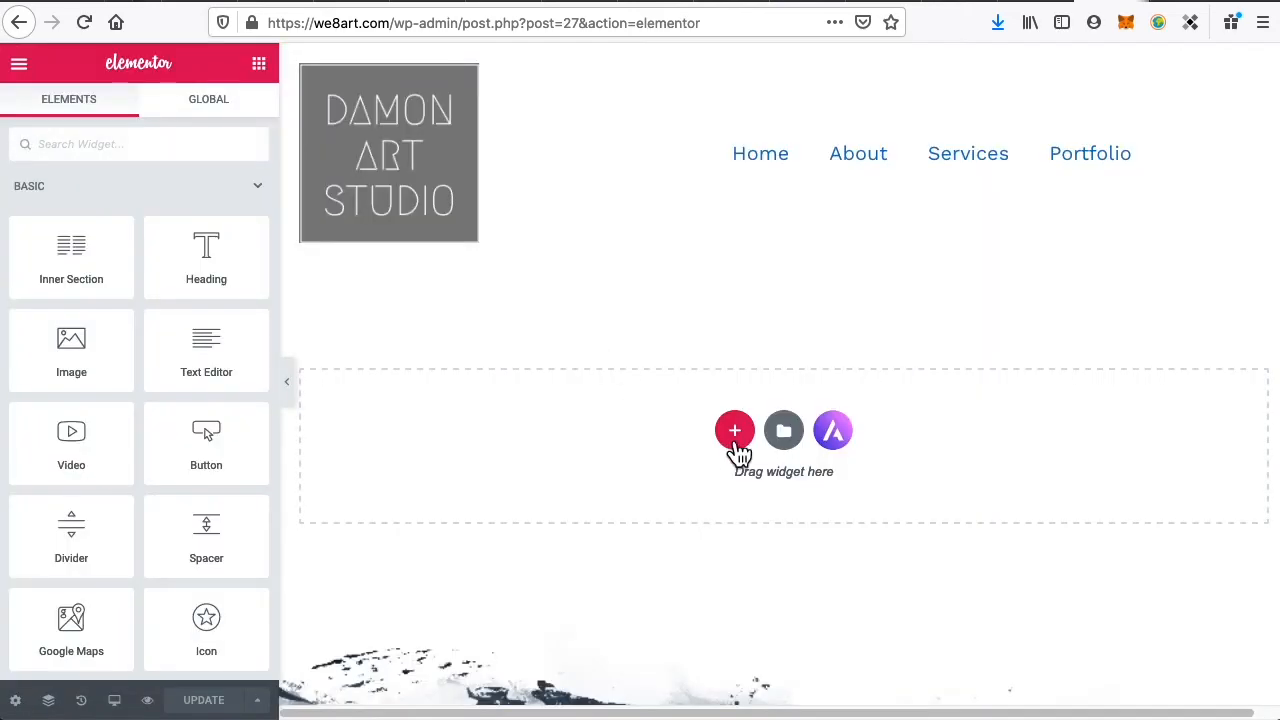
Add a single-column section to the empty page and place a Heading widget in it
click(736, 432)
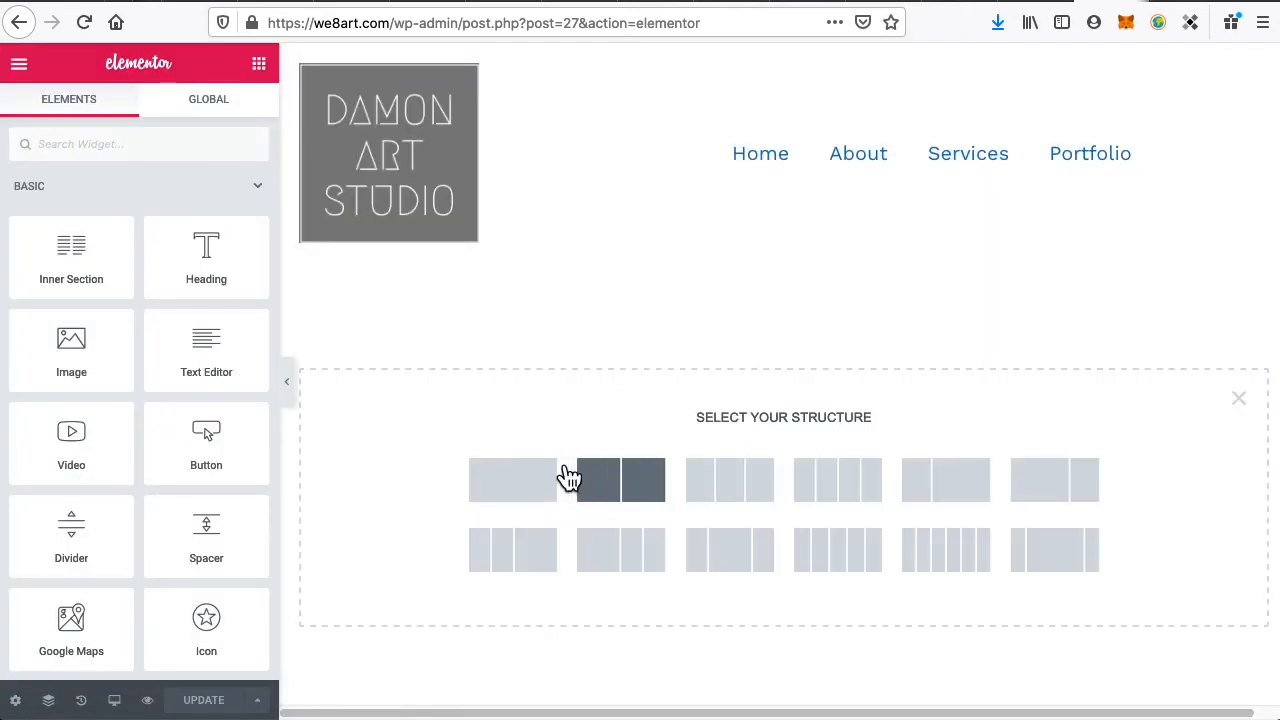
click(515, 490)
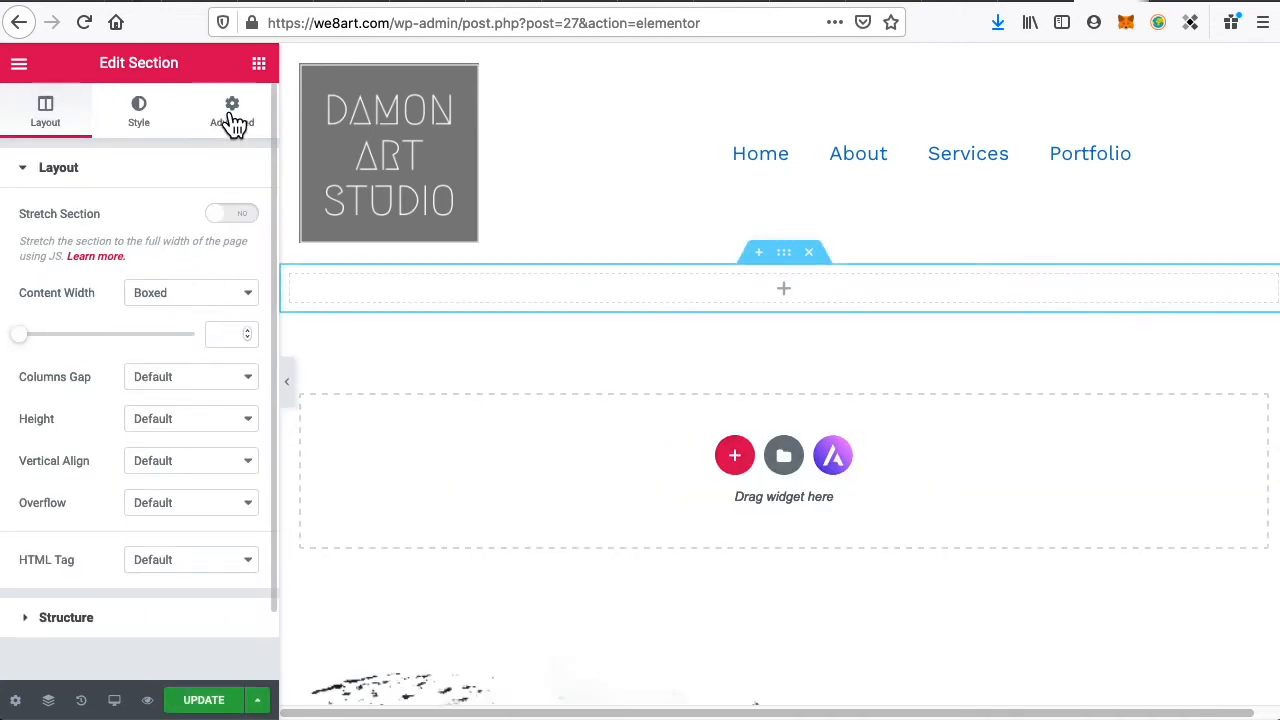
click(259, 63)
drag(203, 271, 660, 289)
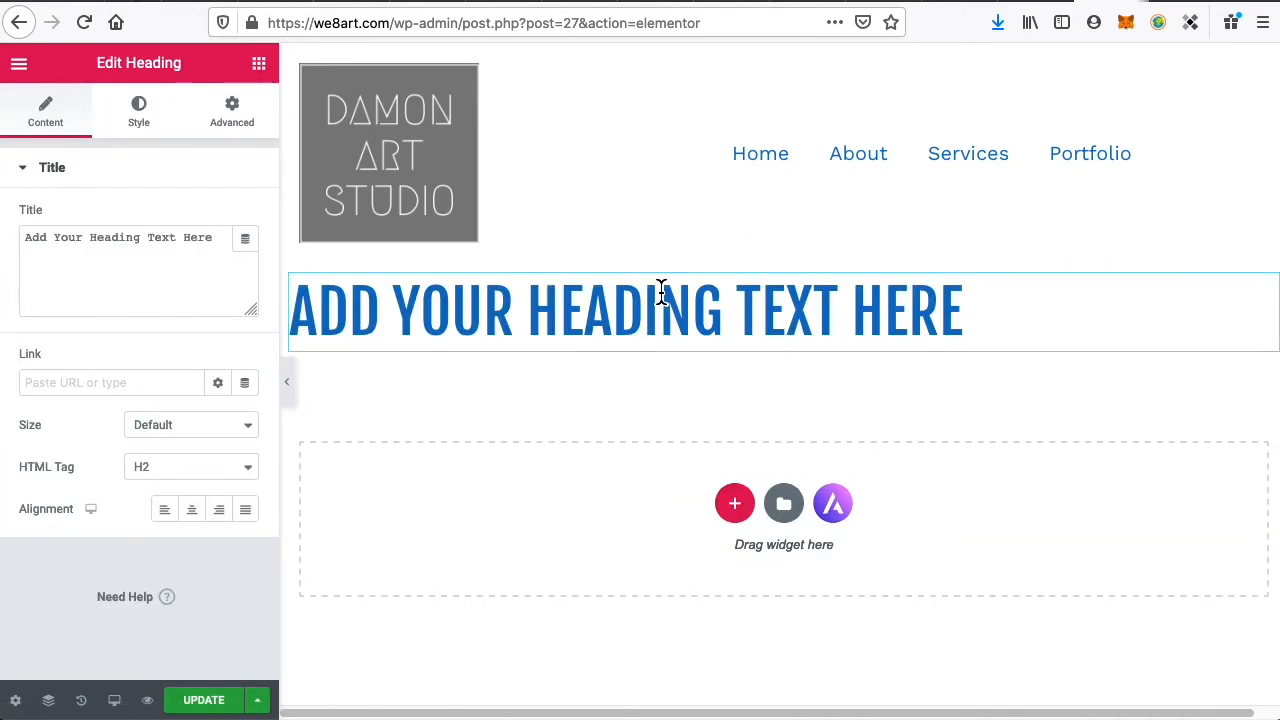
Replace the placeholder heading text with "Contact us"
click(114, 278)
key(super+a)
text(C)
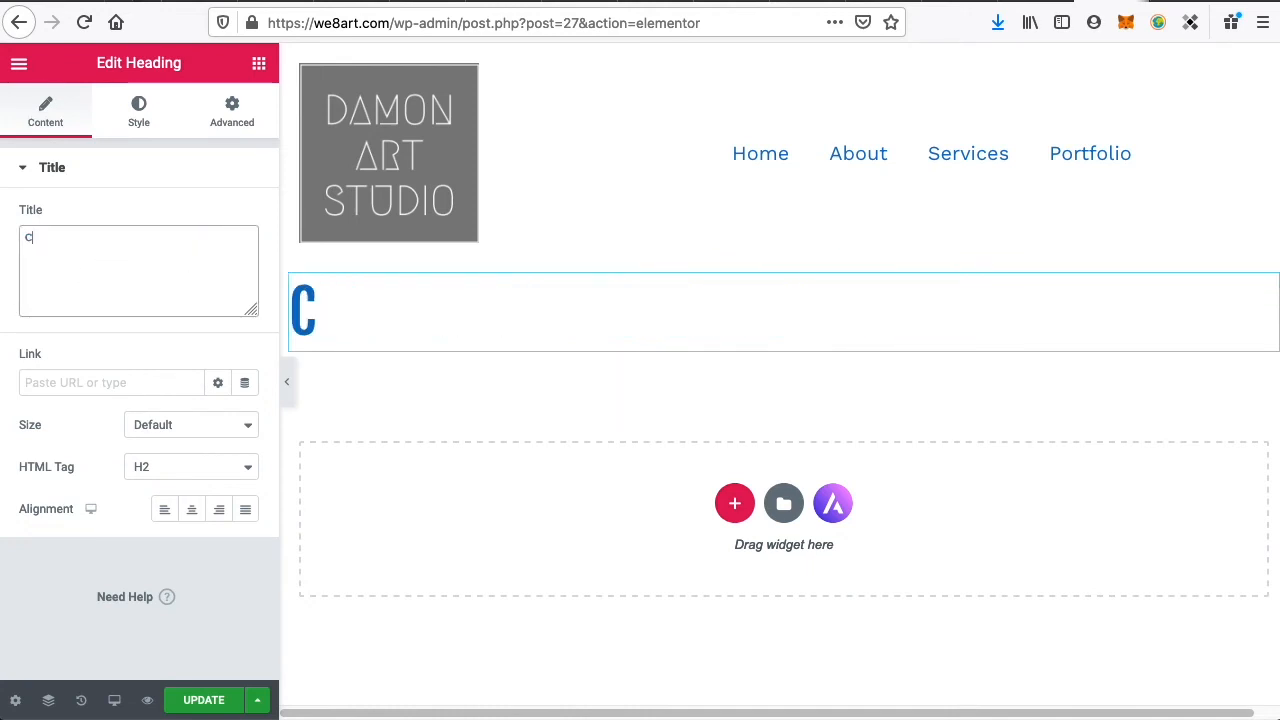
text(on)
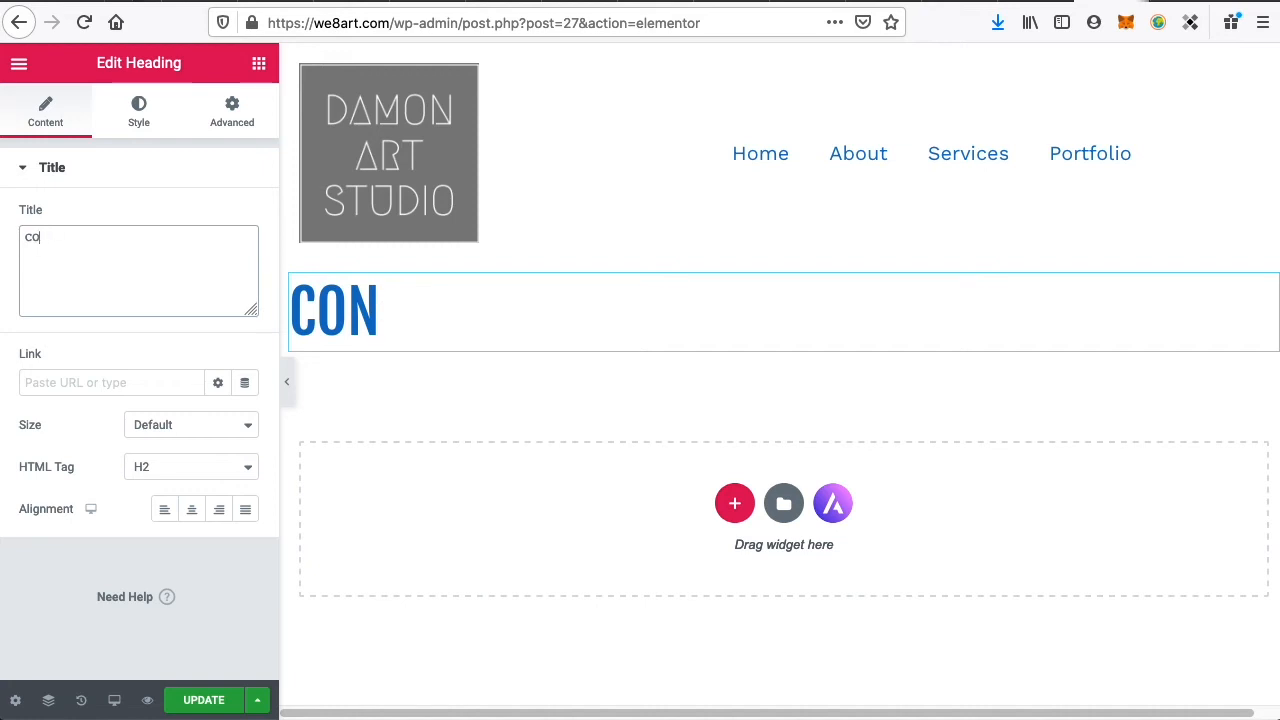
key(BackSpace)
text(ontr)
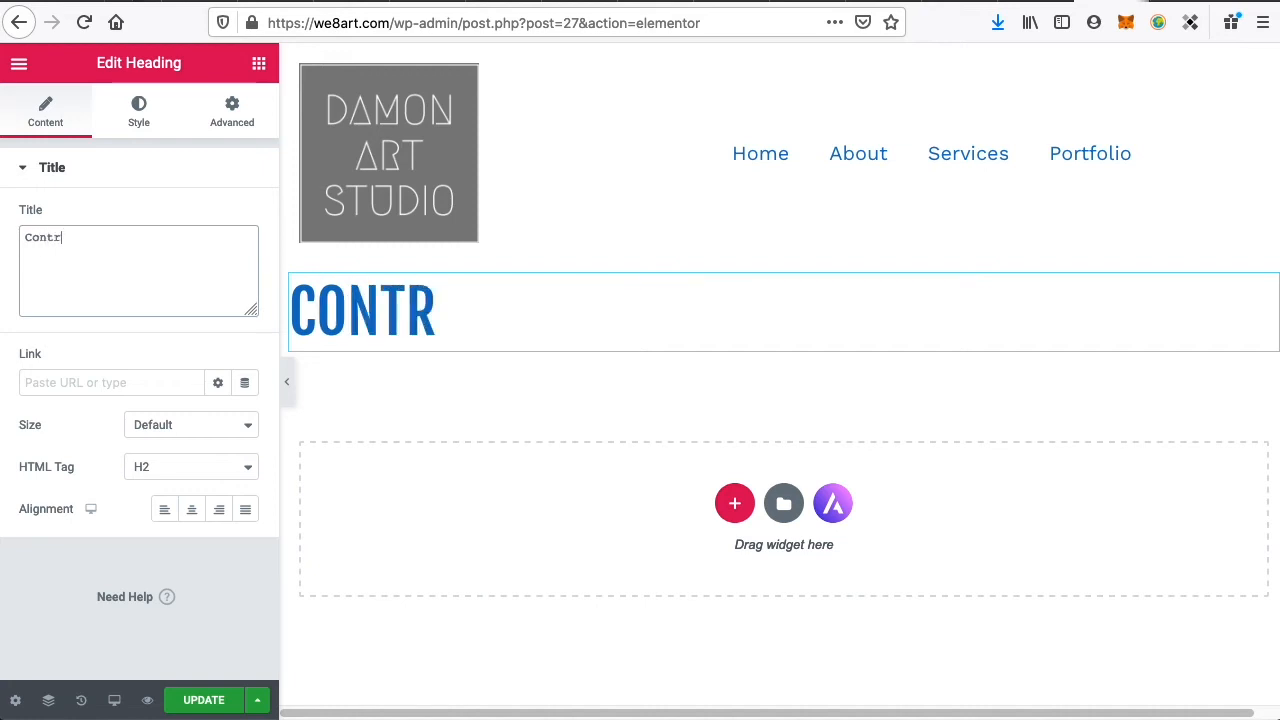
key(BackSpace)
text(act)
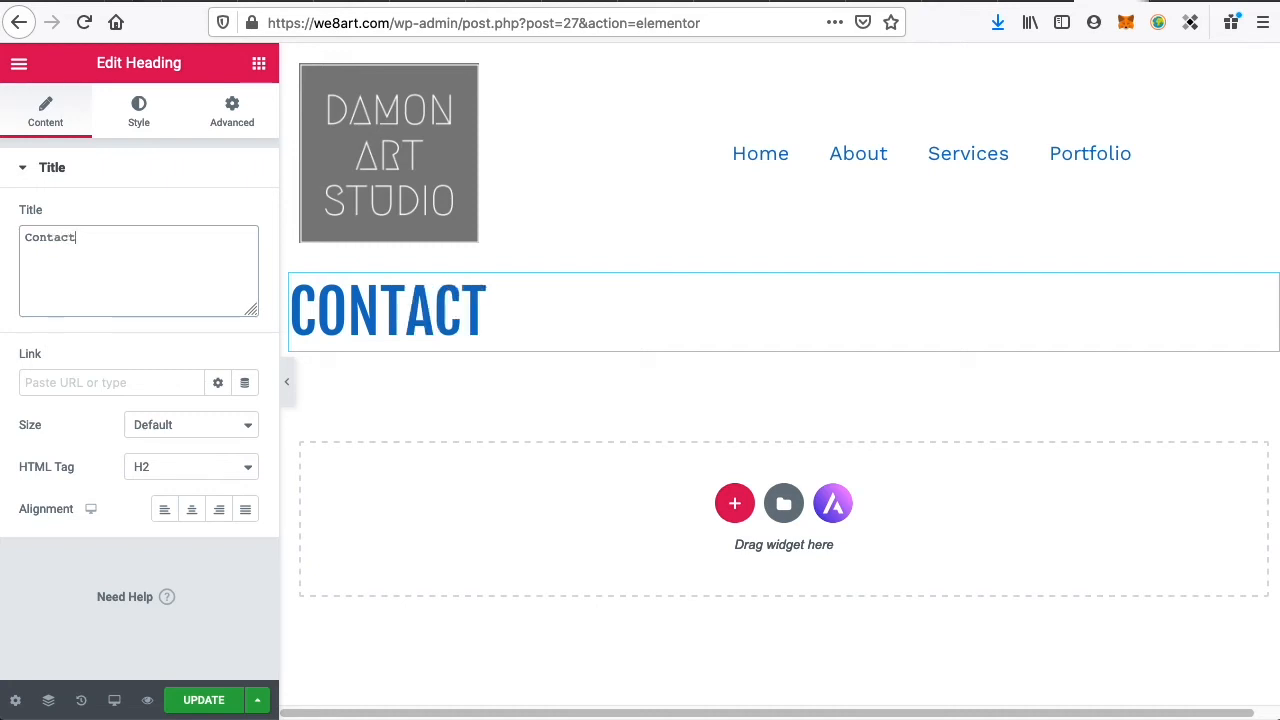
text( us)
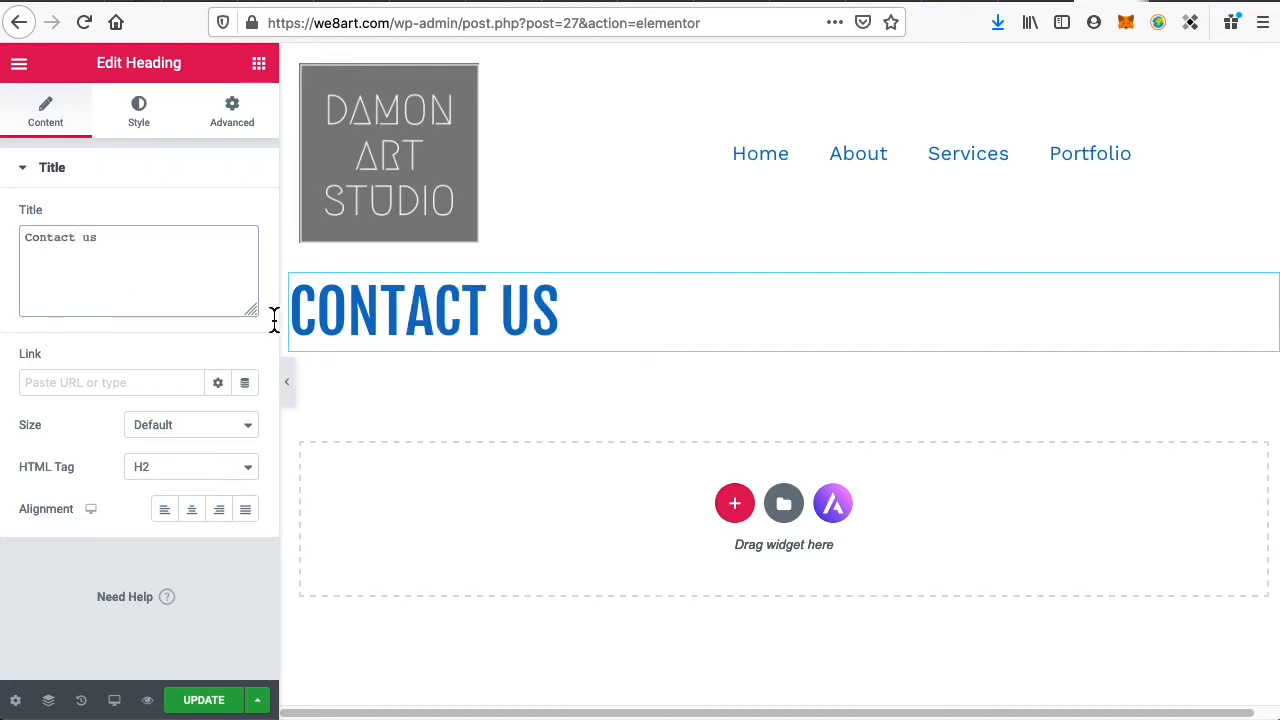
Center the "Contact us" heading and set its HTML tag to H1
click(193, 511)
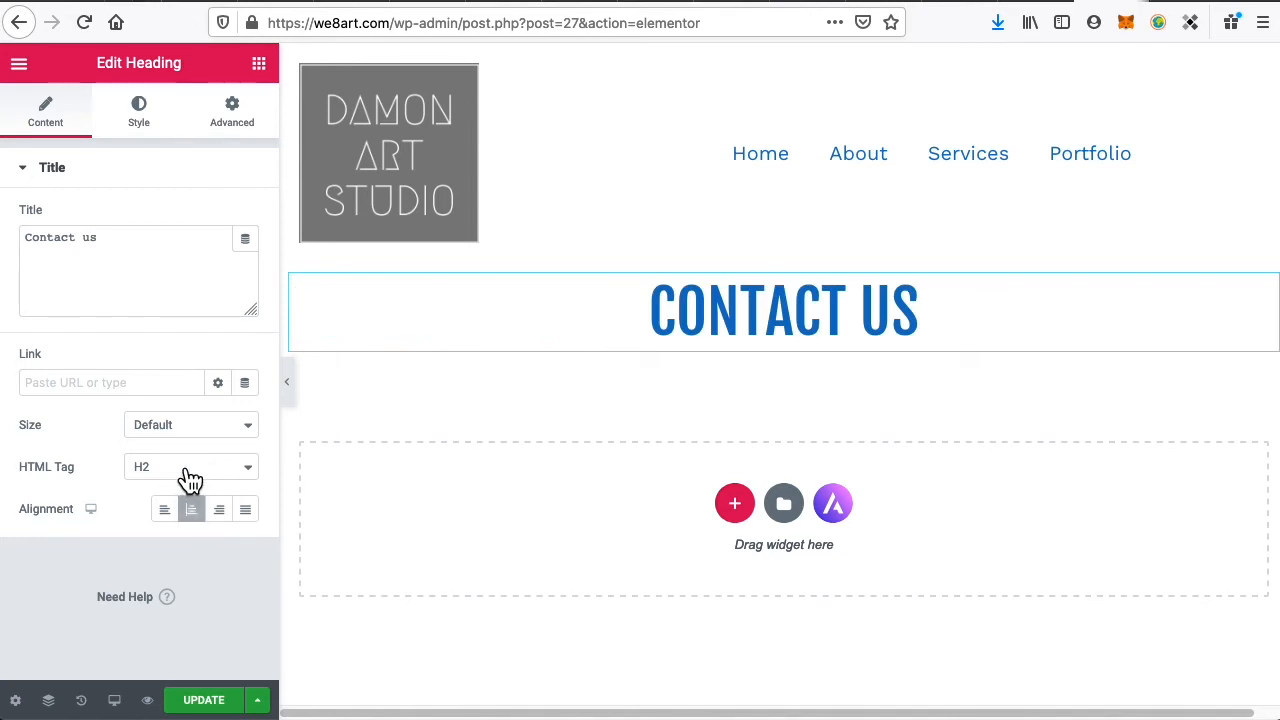
click(180, 466)
click(175, 449)
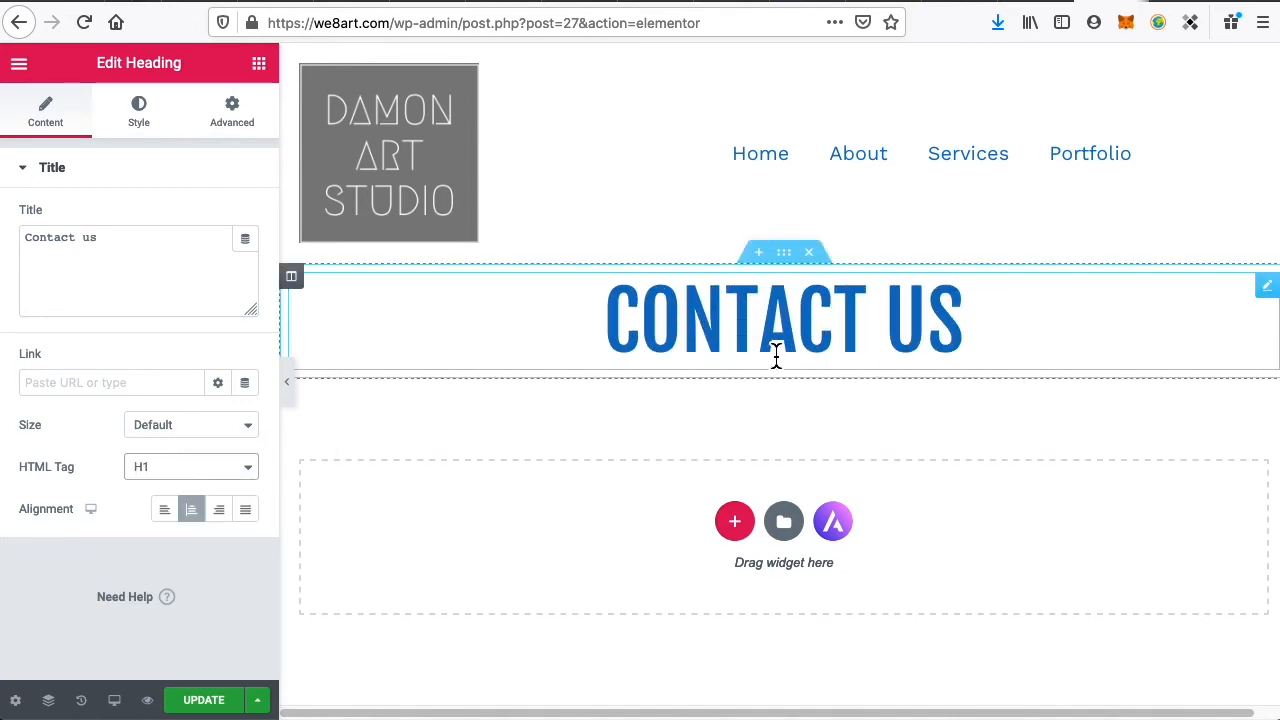
Add a single-column section below the heading, place a HappyForms widget in it and apply it with the Contact form
click(743, 521)
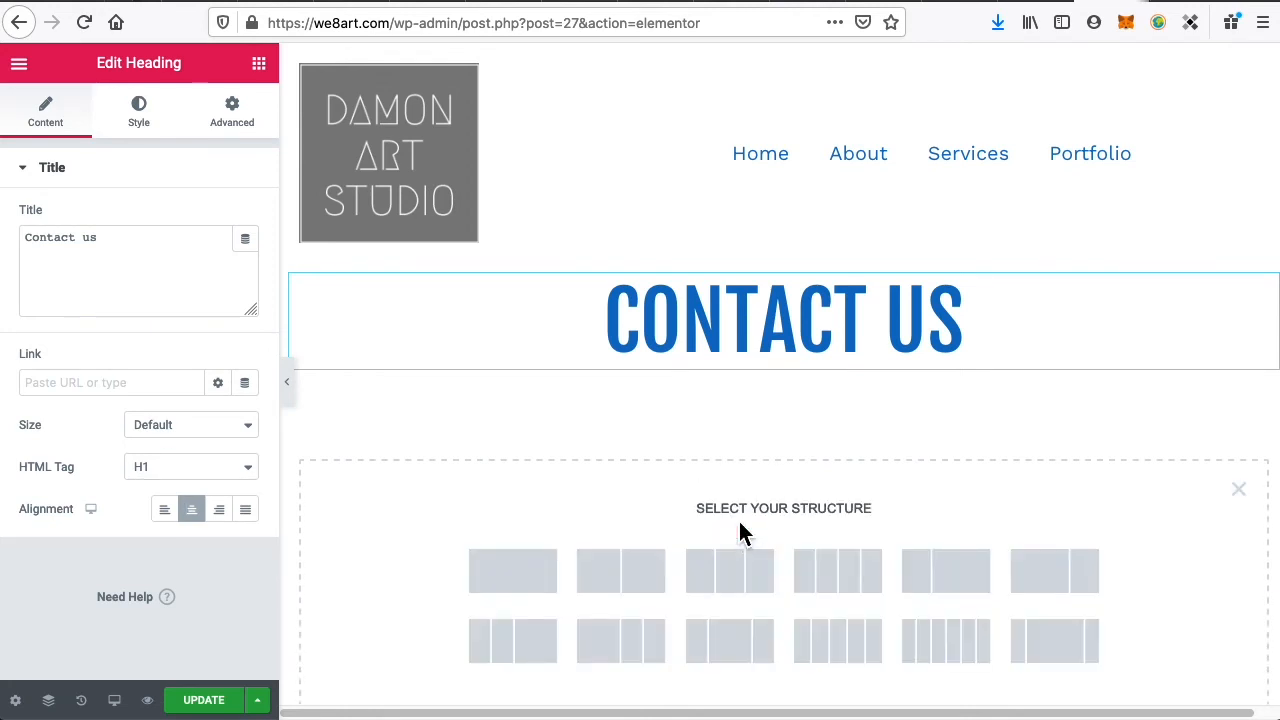
click(528, 576)
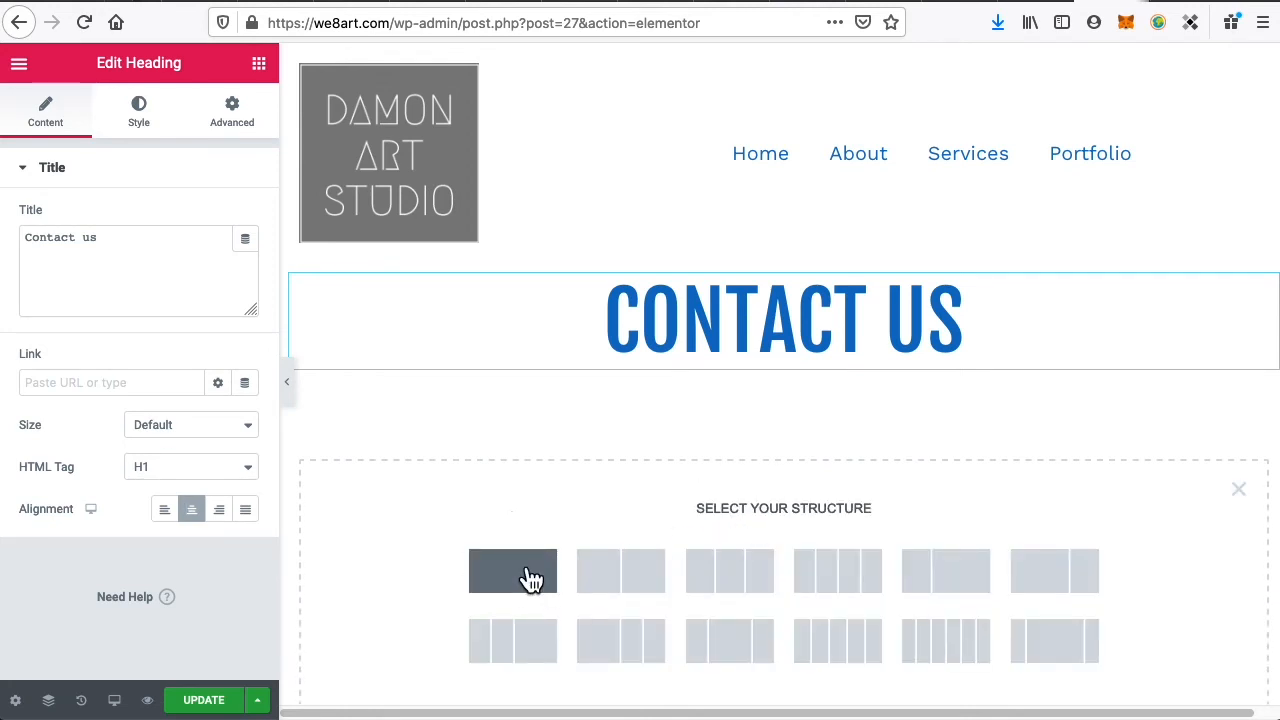
click(803, 410)
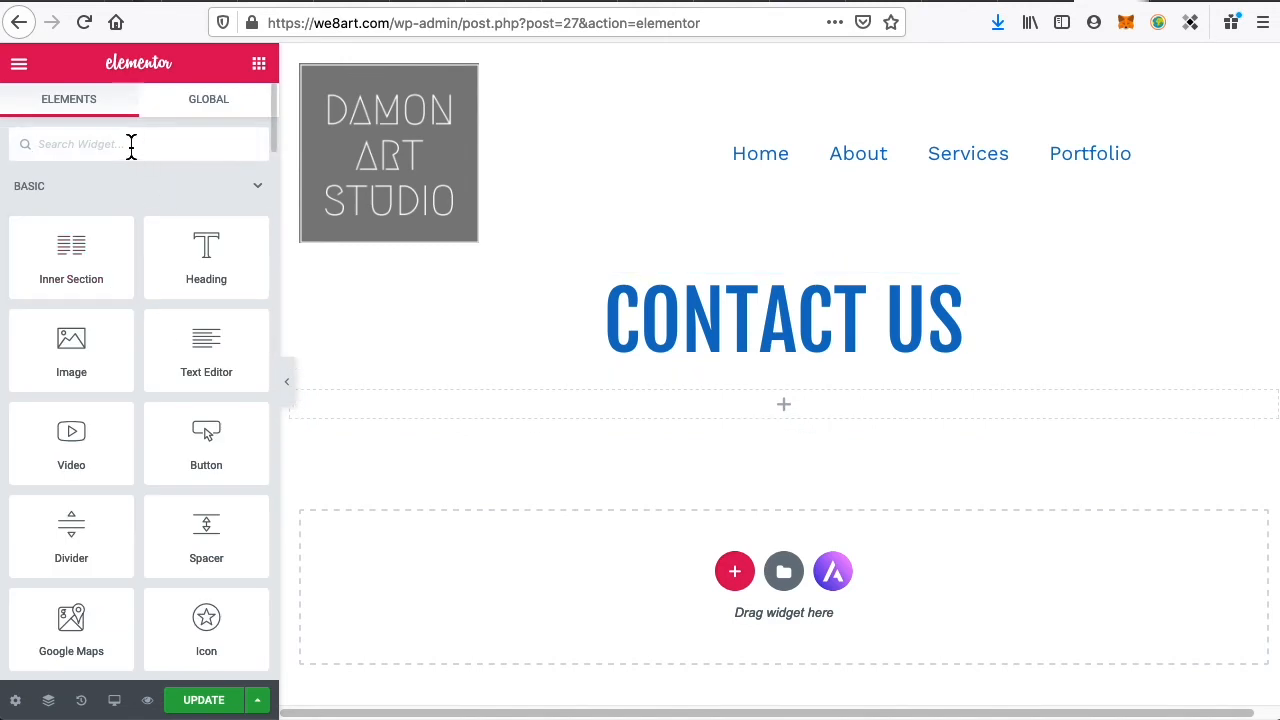
click(131, 145)
text(happ)
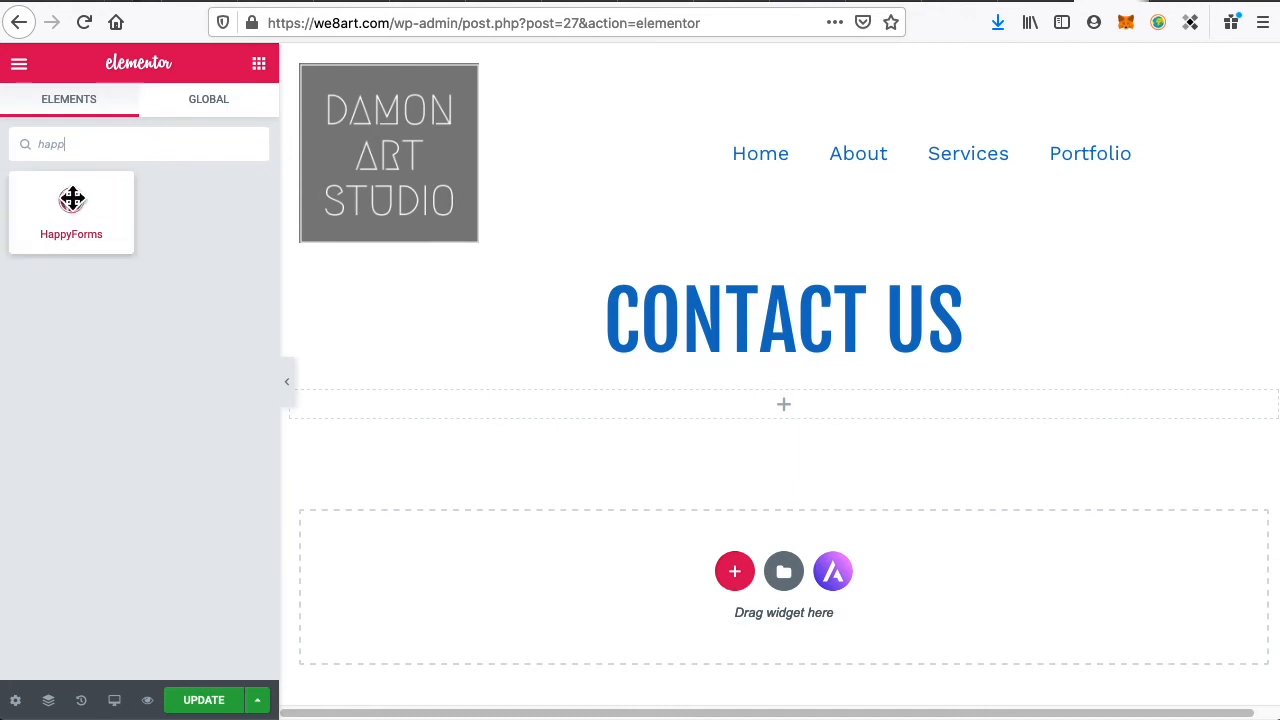
drag(78, 220, 677, 417)
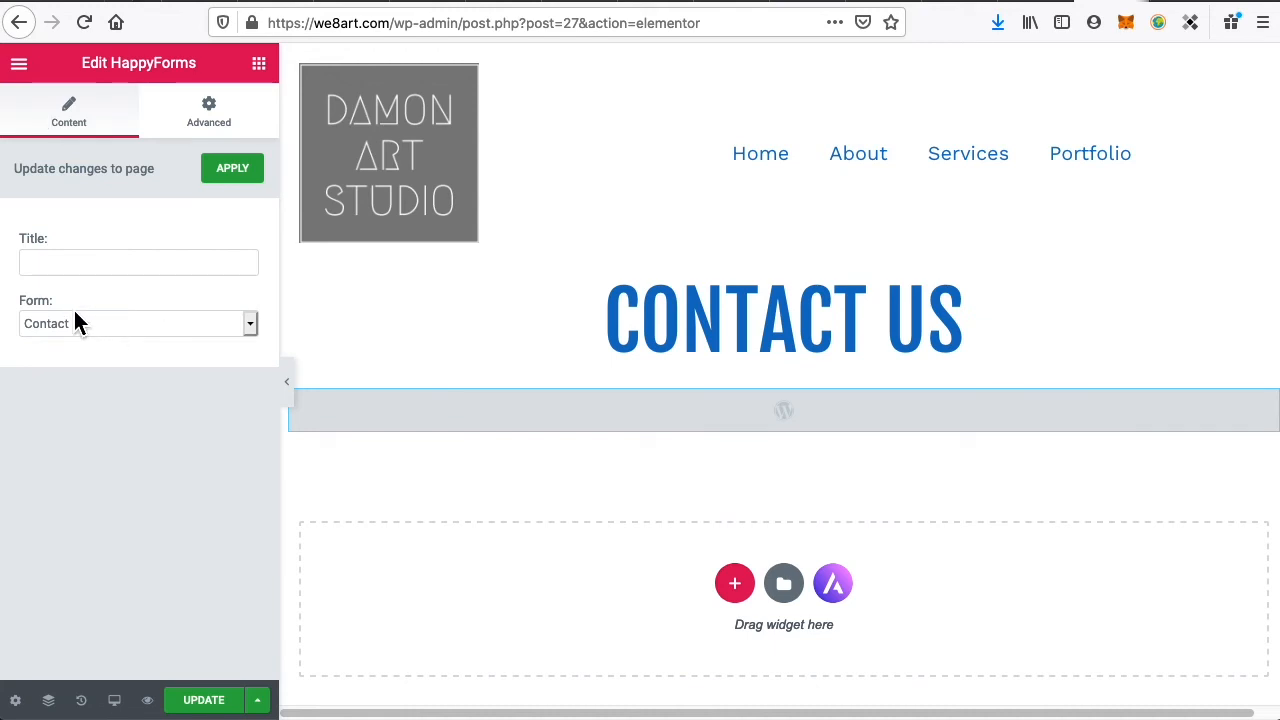
click(236, 170)
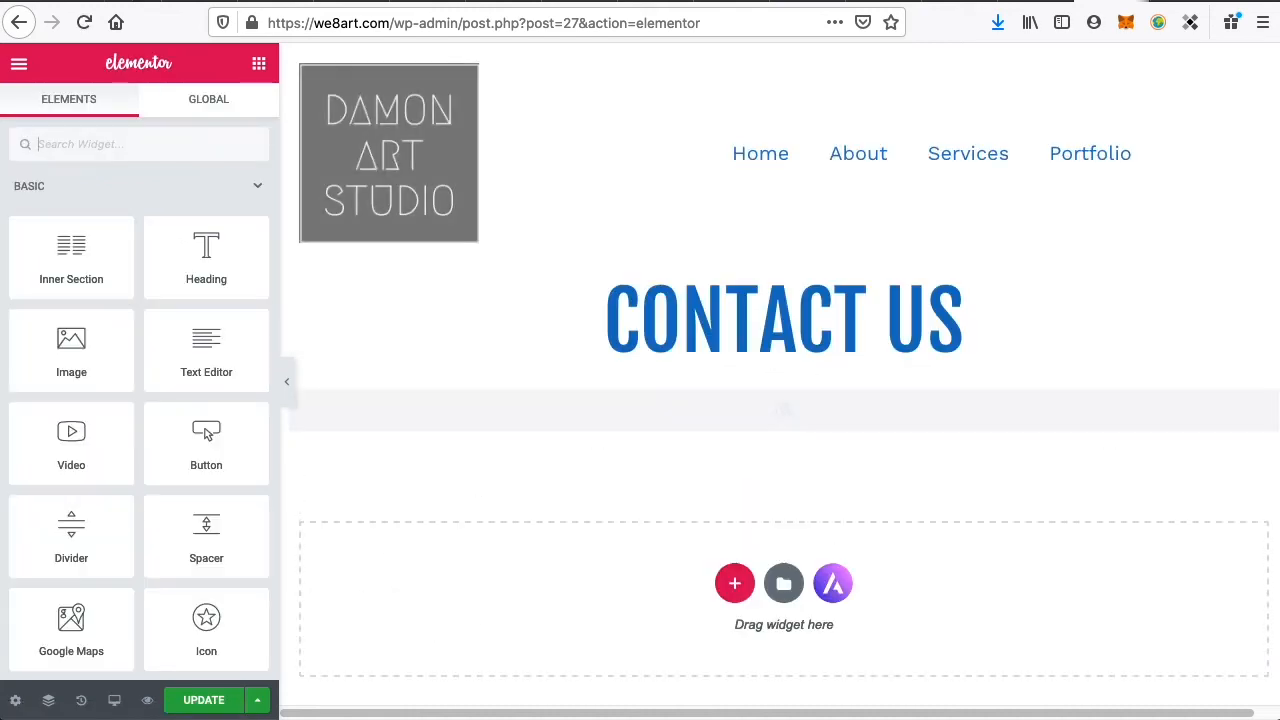
Open damonartstudio.com in a new browser tab and examine the form on its Contact page
key(super+t)
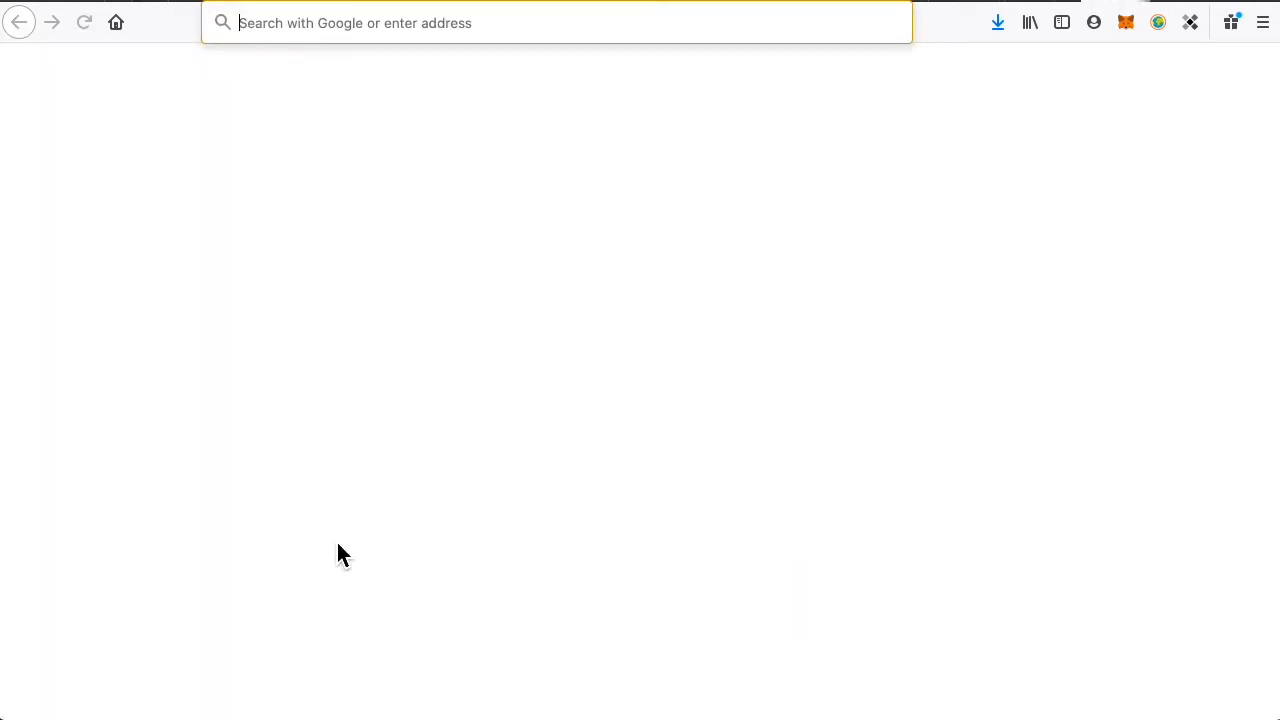
text(da)
key(Return)
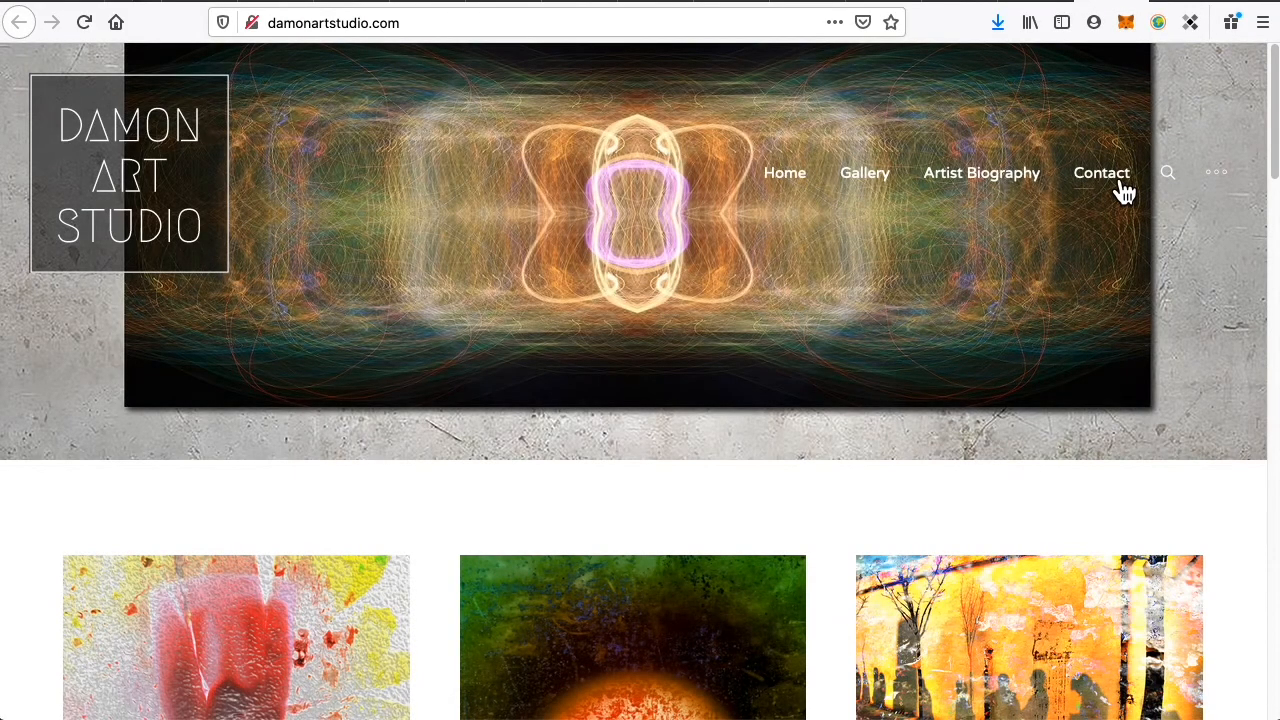
click(1120, 190)
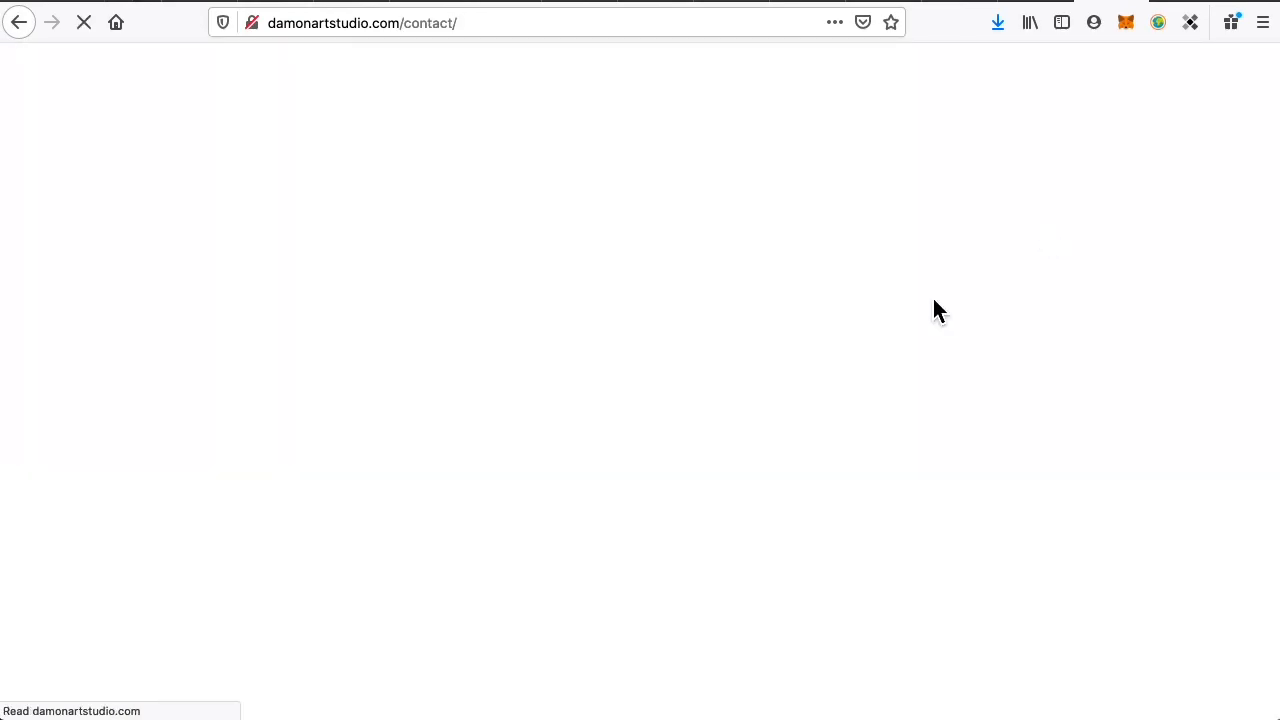
scroll(581, 520, down, 5)
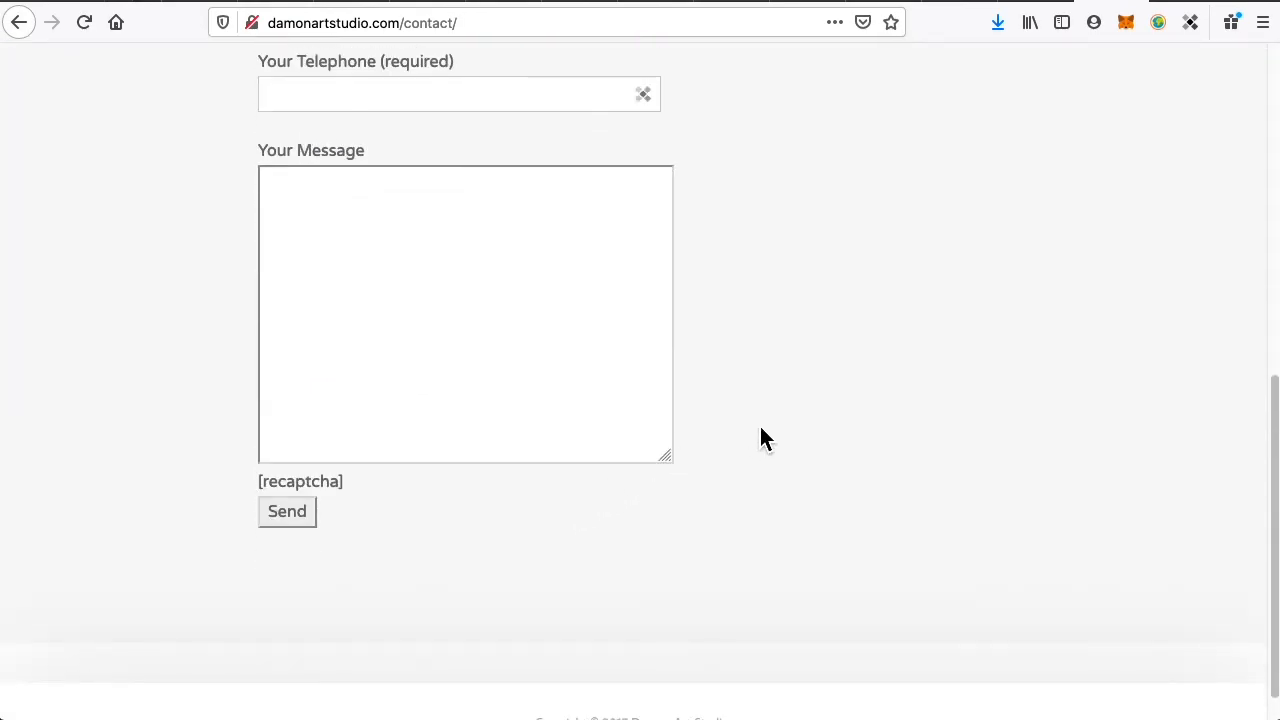
scroll(760, 437, up, 3)
scroll(419, 601, down, 3)
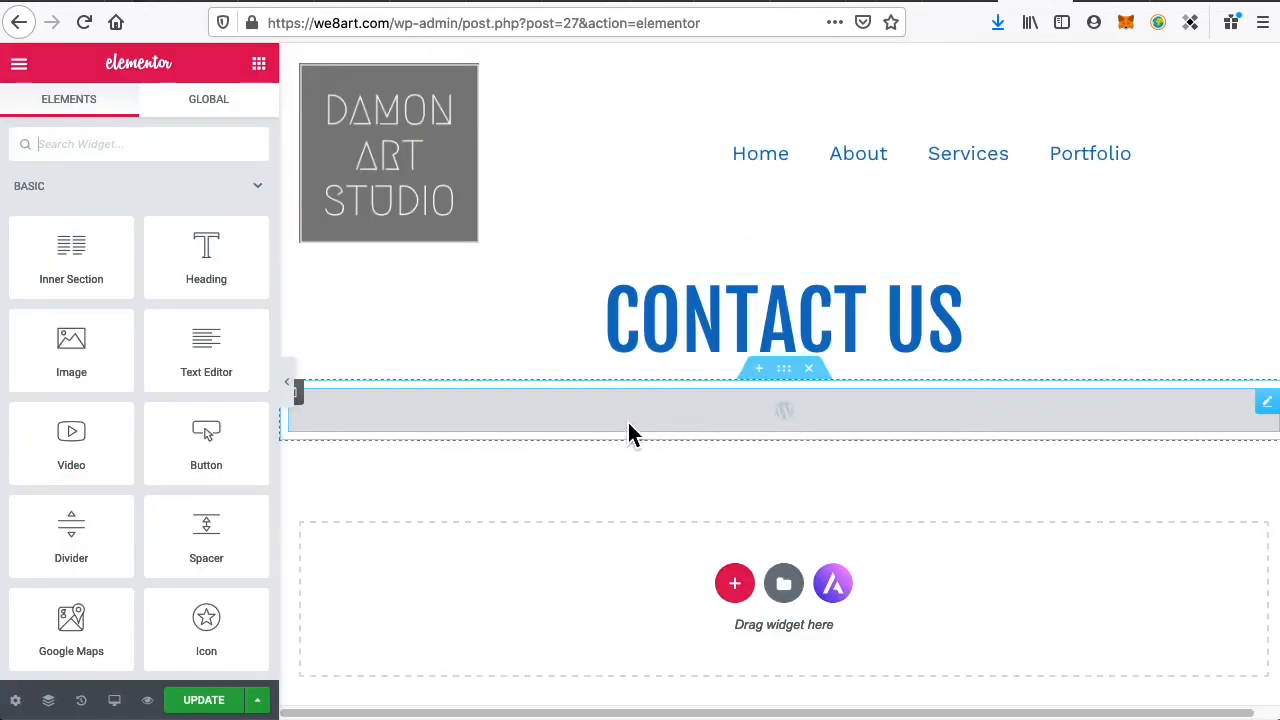
Update the Elementor Contact page and view it on the live site
click(200, 700)
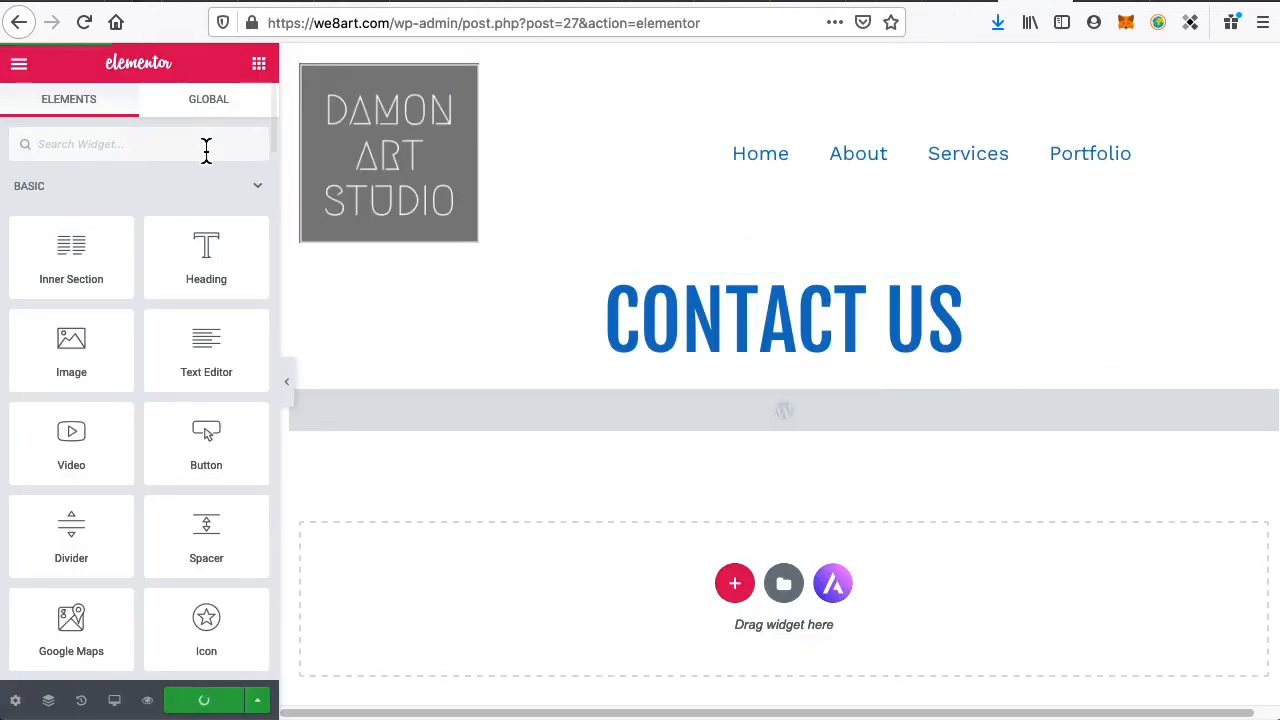
click(20, 66)
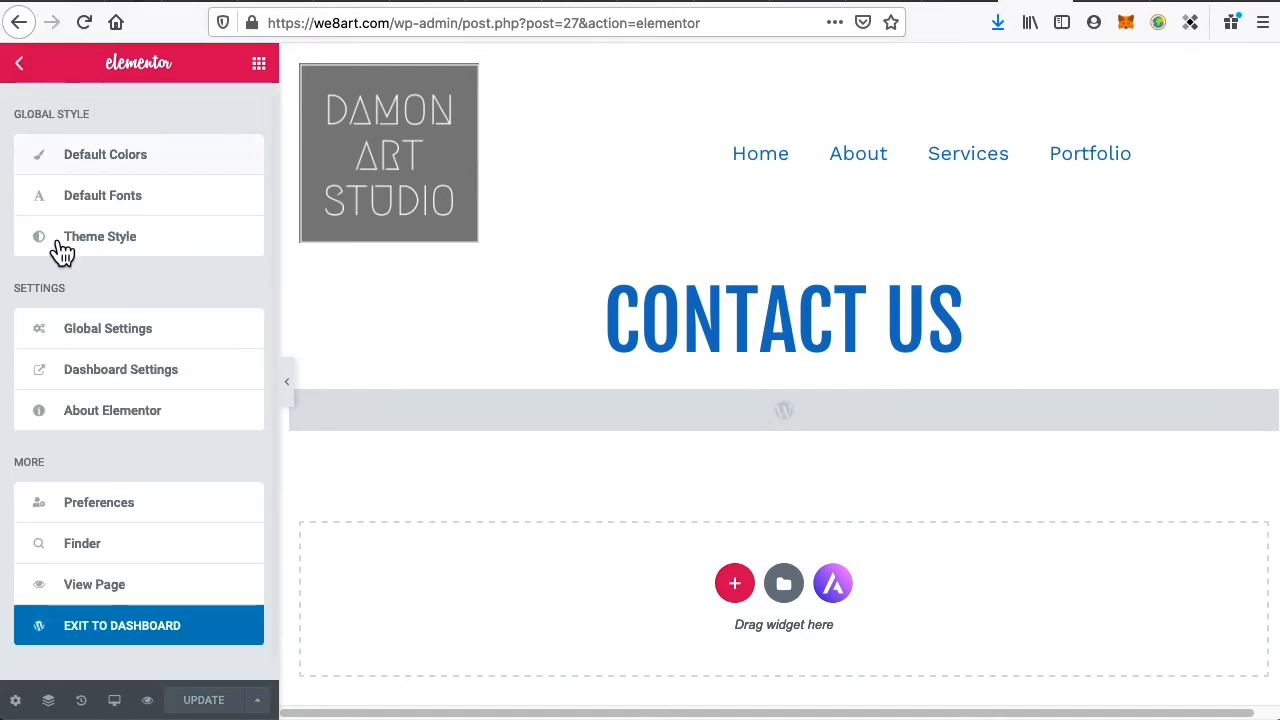
click(134, 590)
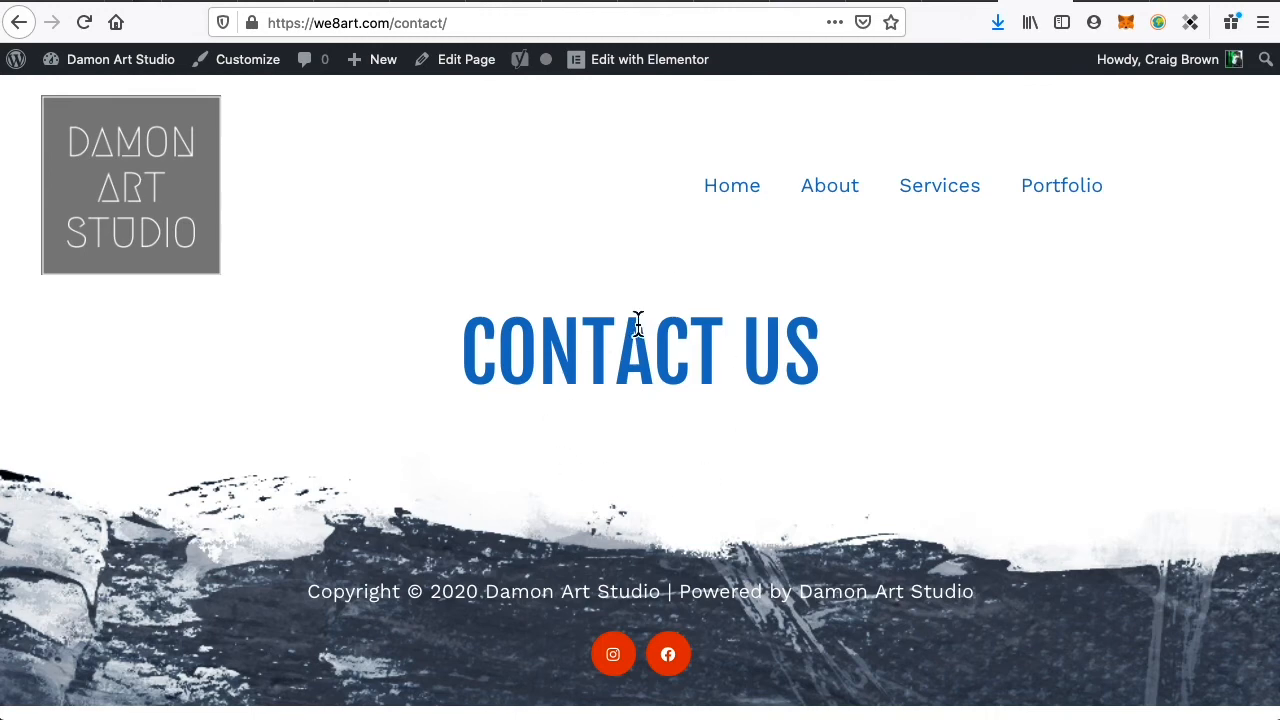
Reopen the Contact page in Elementor, switch the HappyForms widget to Sample Form and apply the change
click(649, 68)
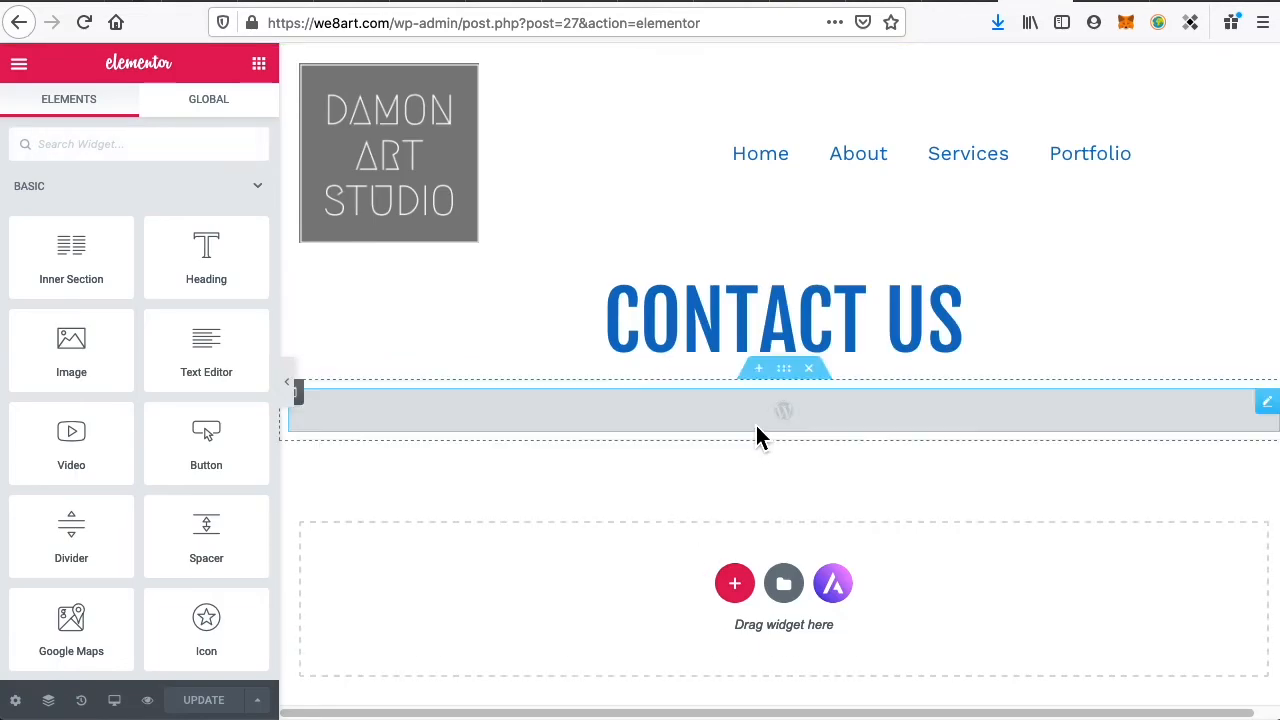
click(780, 414)
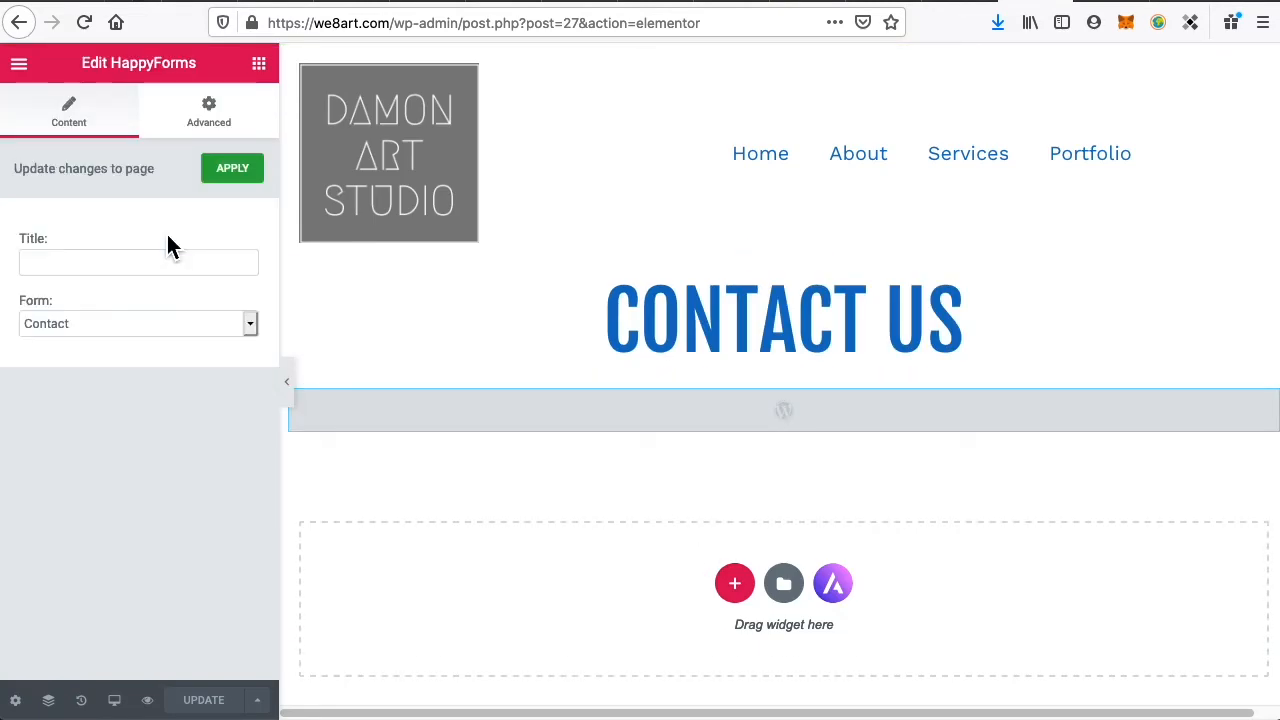
click(78, 323)
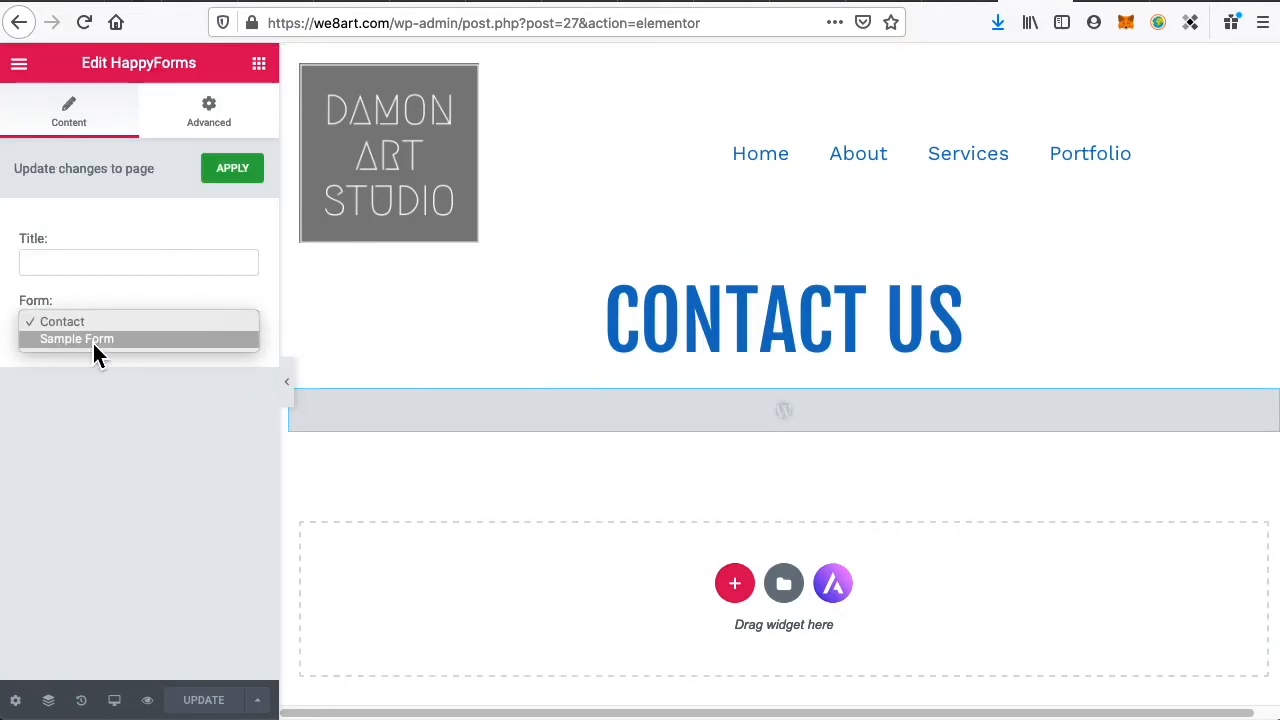
click(152, 341)
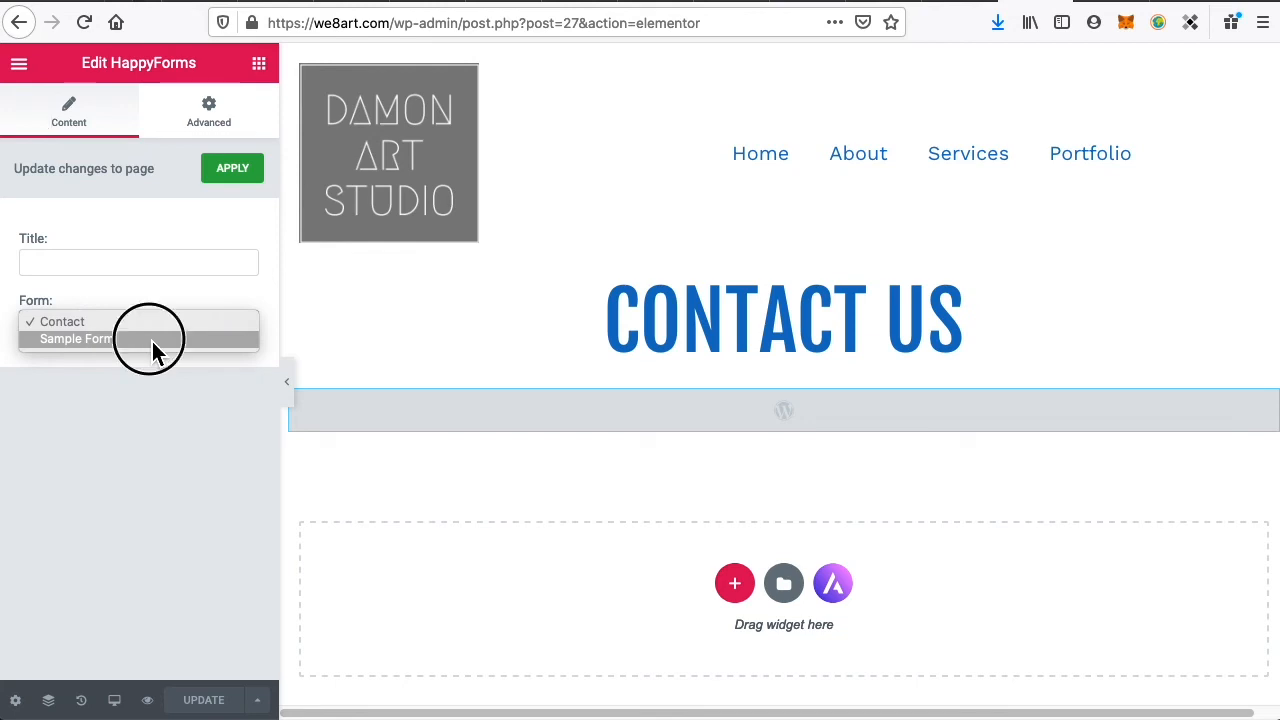
click(247, 181)
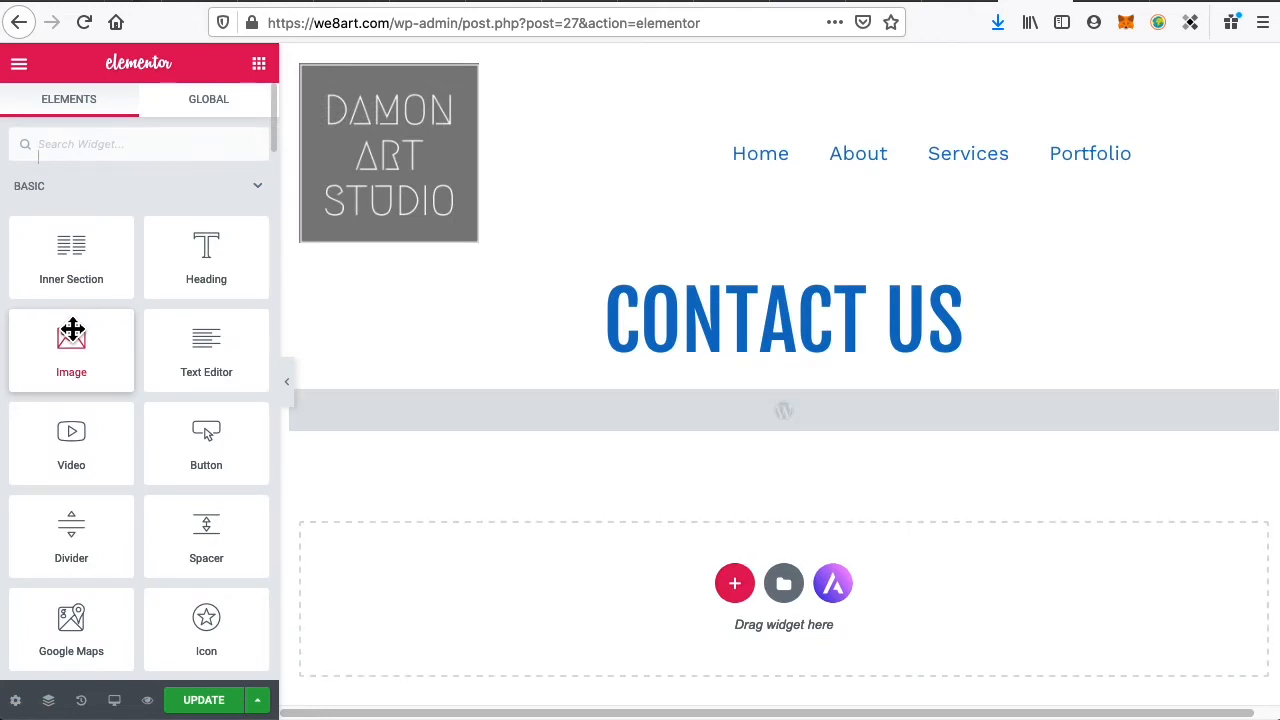
Set the HappyForms widget's form back to Contact, apply the change and update the page
click(477, 405)
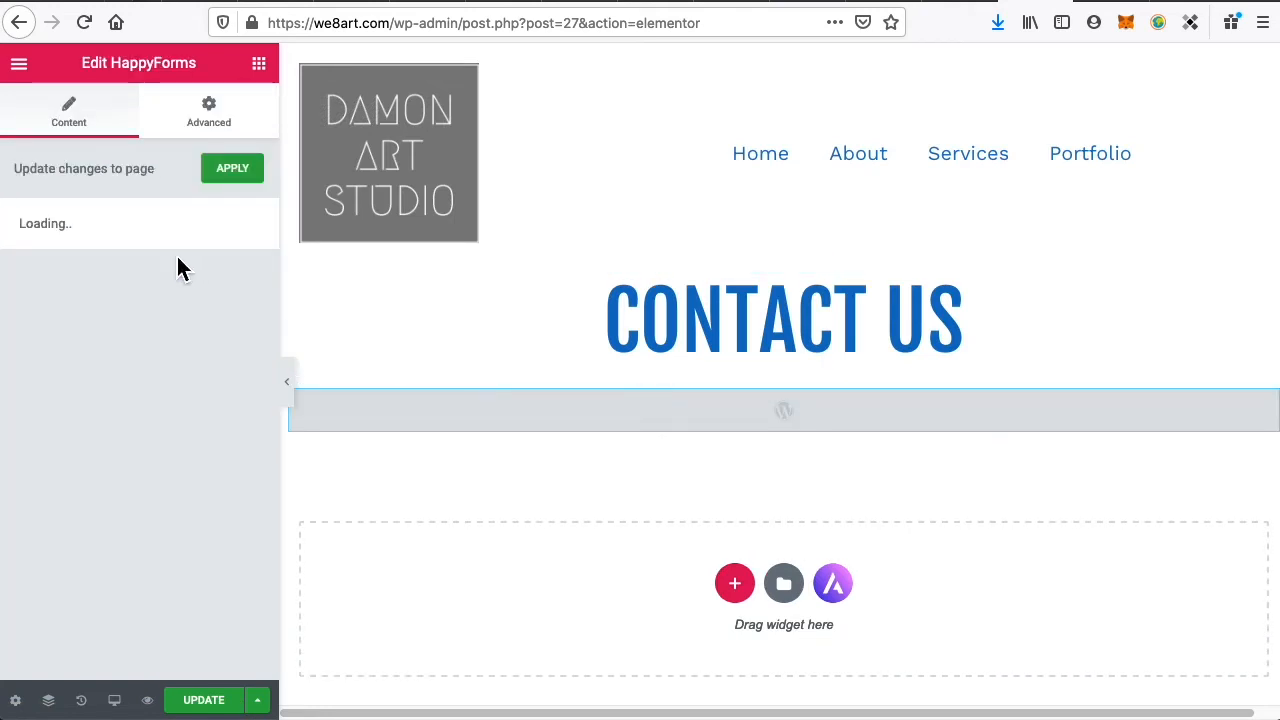
click(76, 326)
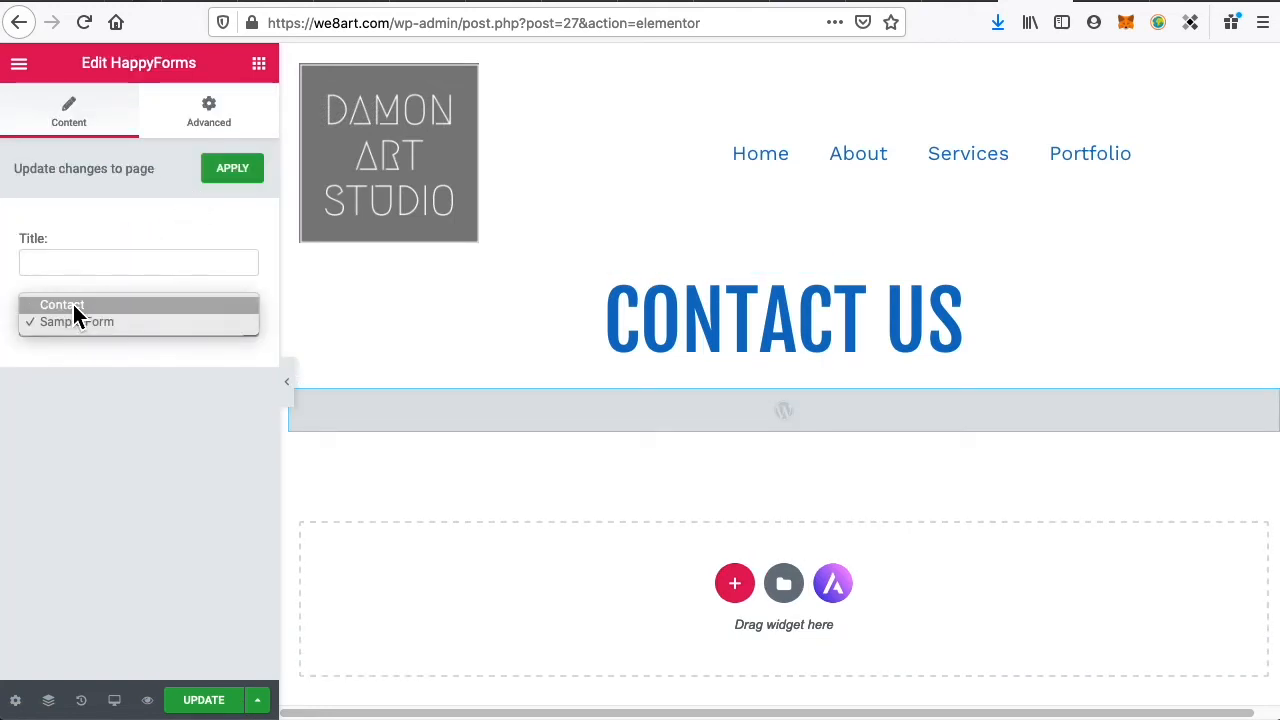
click(73, 306)
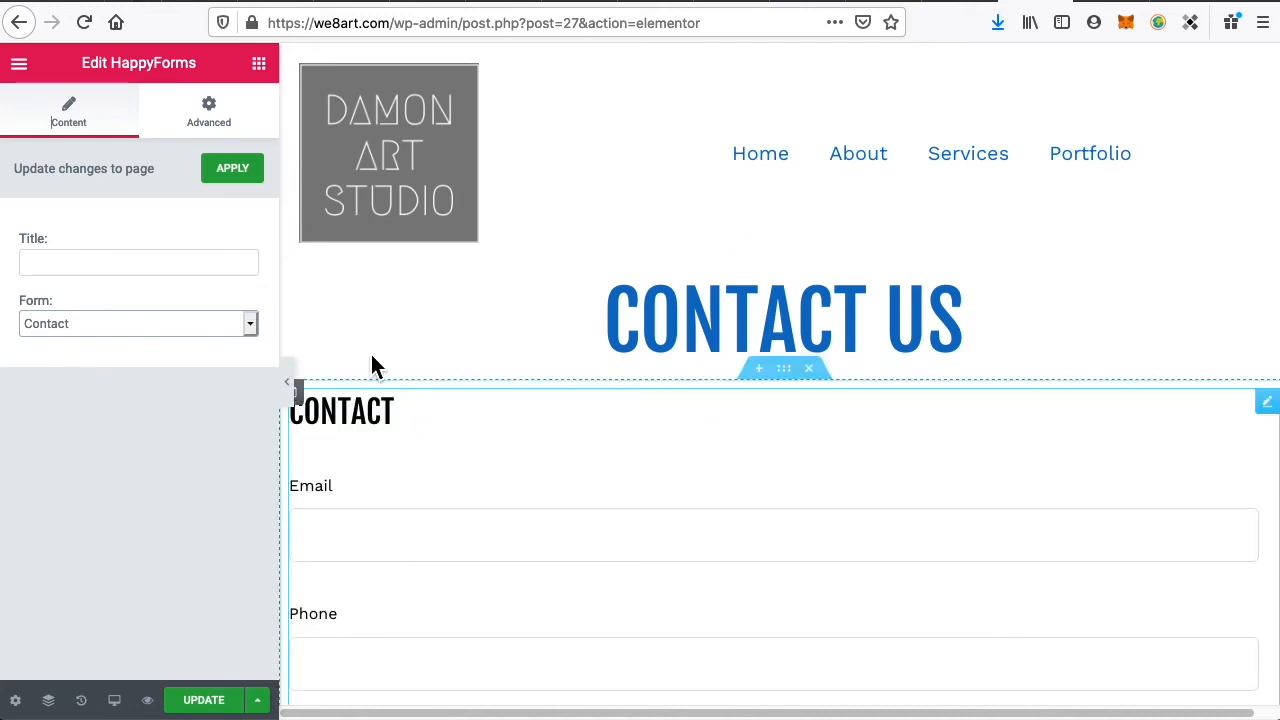
click(236, 174)
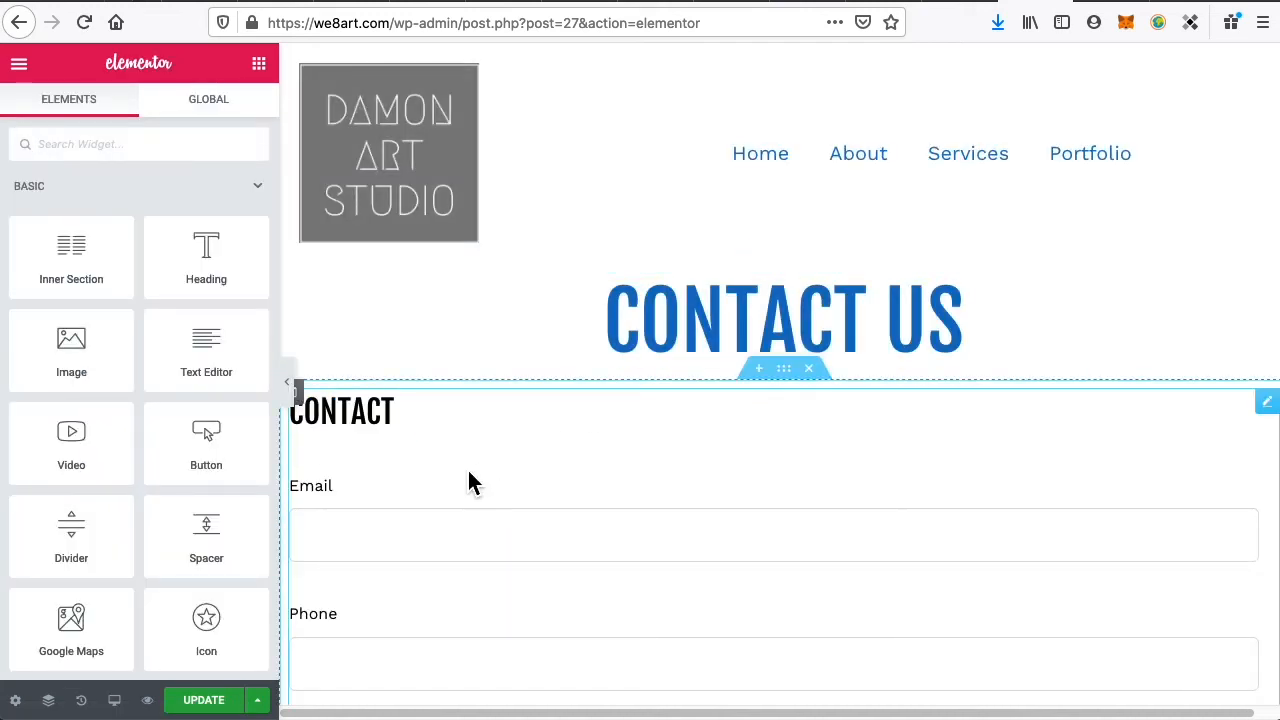
click(228, 702)
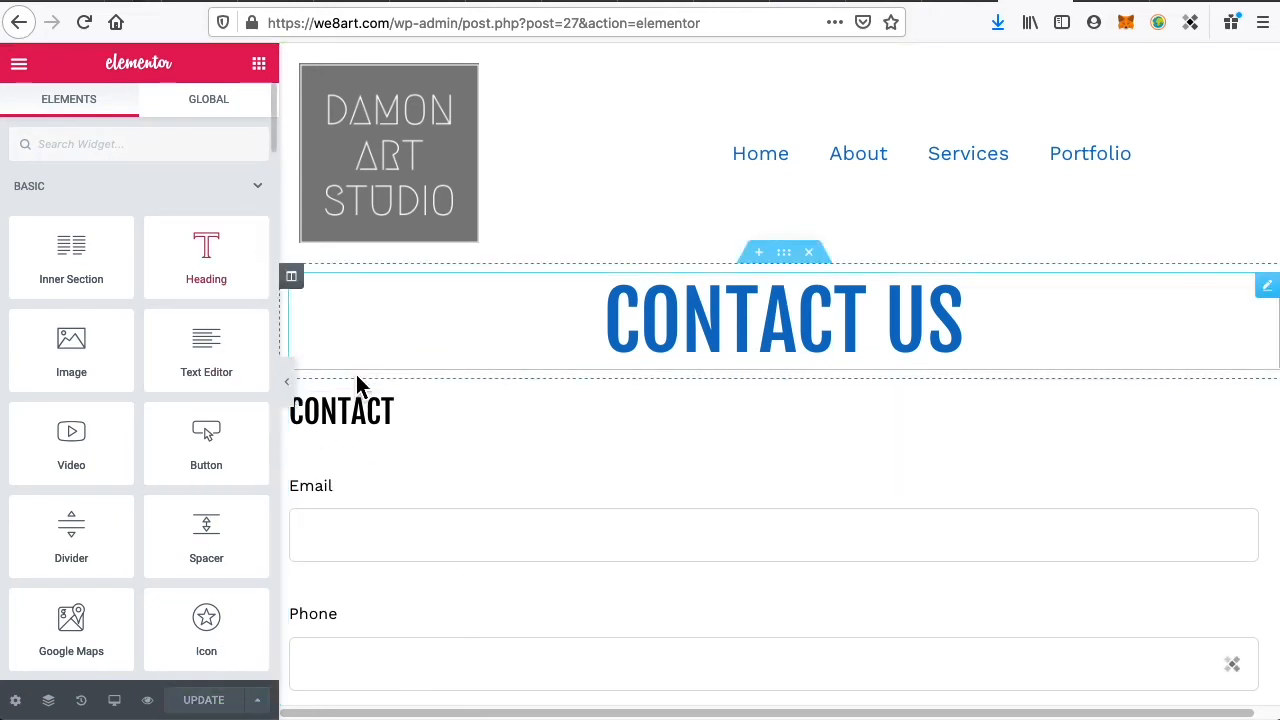
Hide the title of the Contact form in its HappyForms style settings and update the form
click(390, 410)
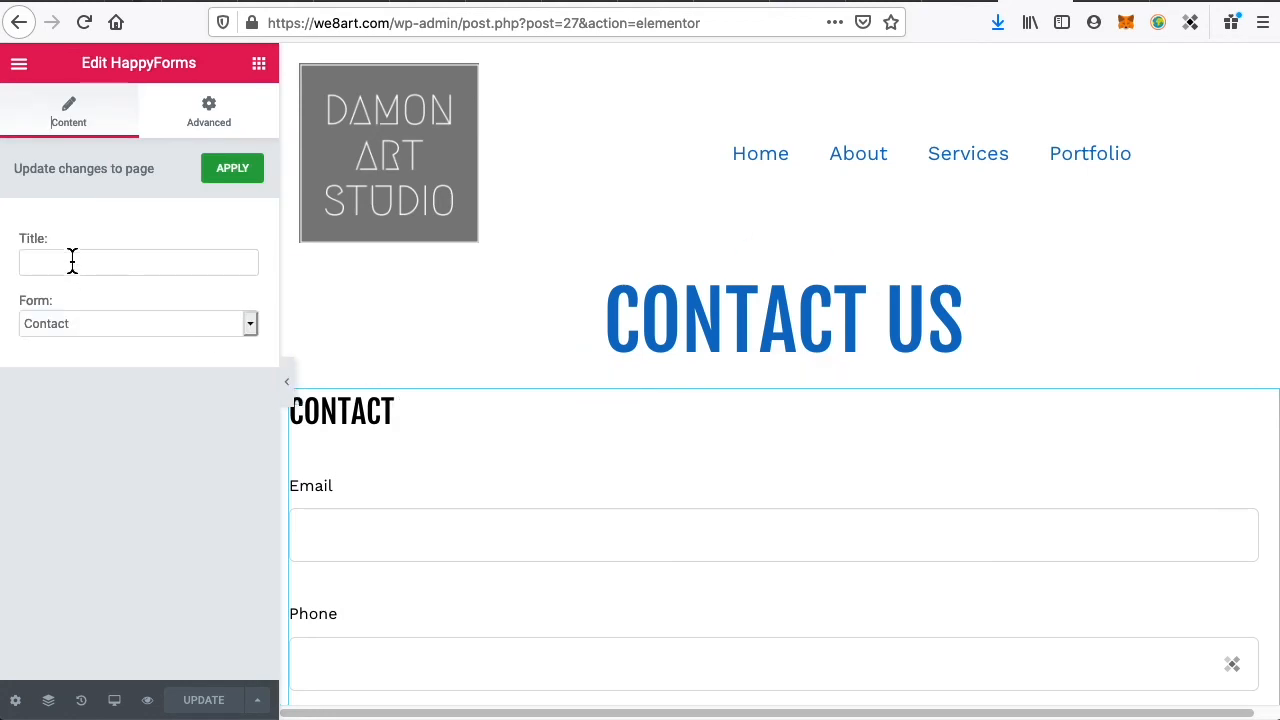
click(73, 263)
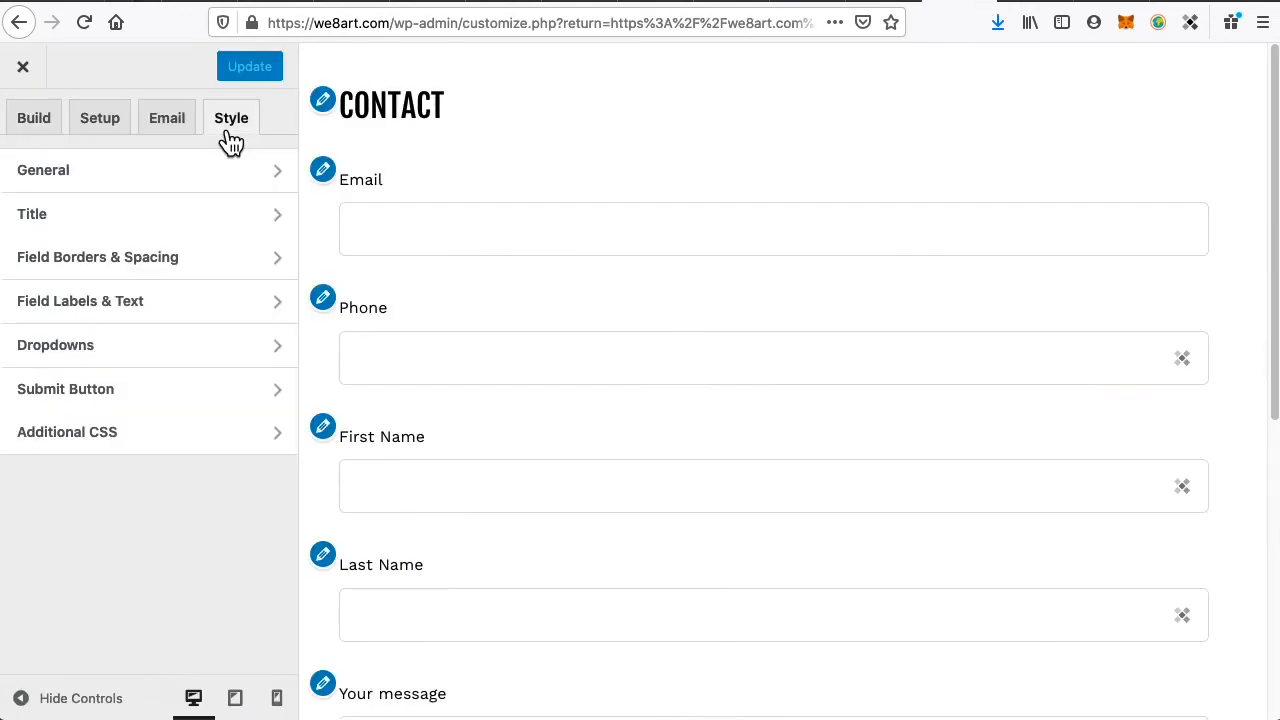
click(200, 230)
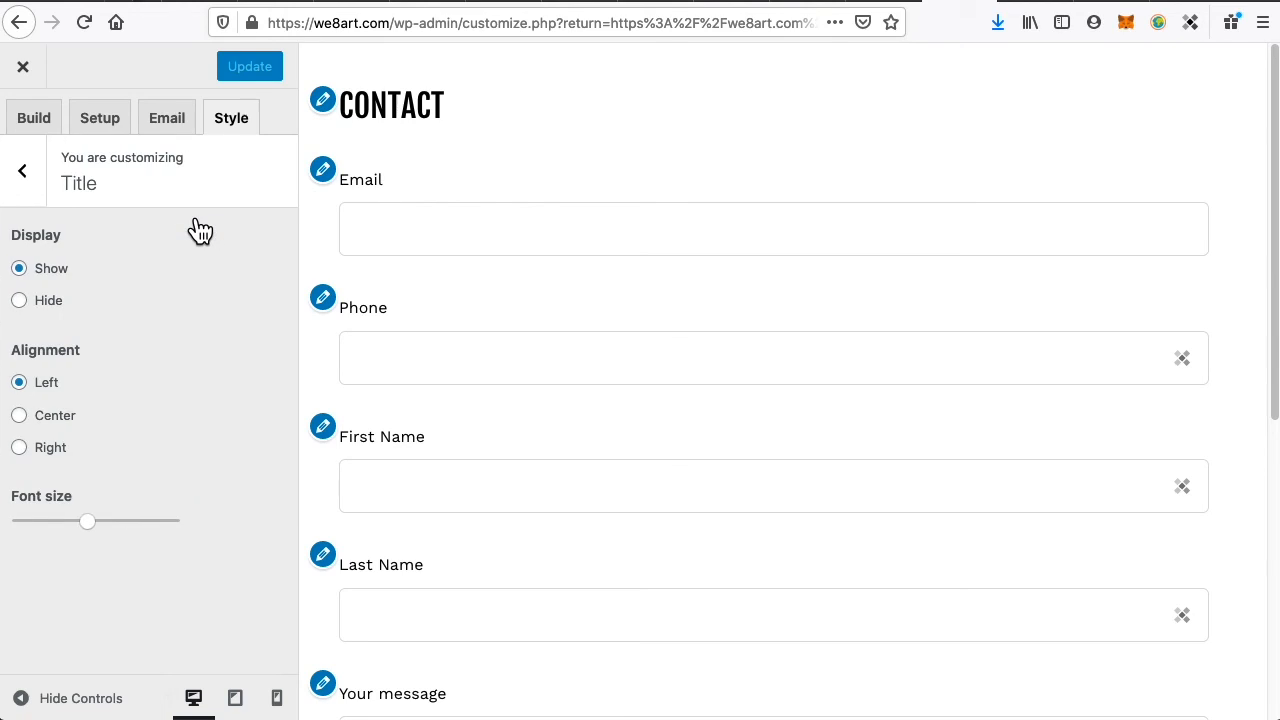
click(26, 305)
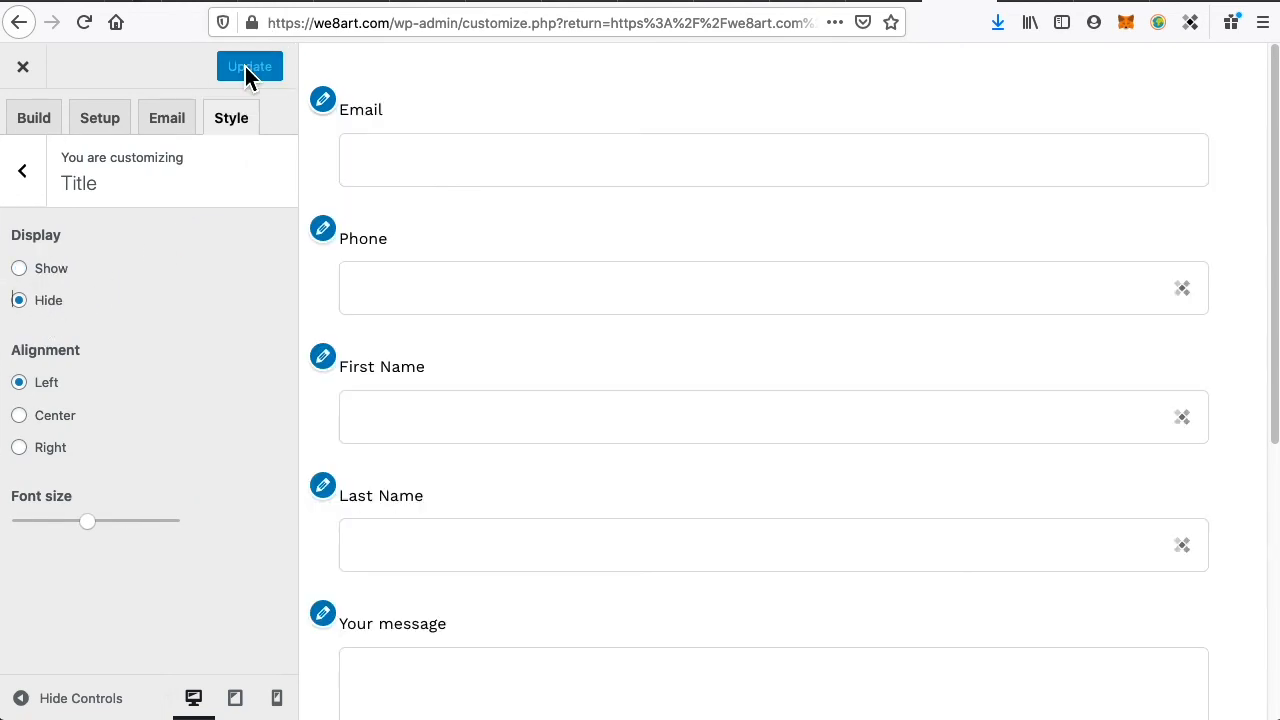
Examine the form on the live Contact page, from its first field down to the reCAPTCHA
click(1043, 2)
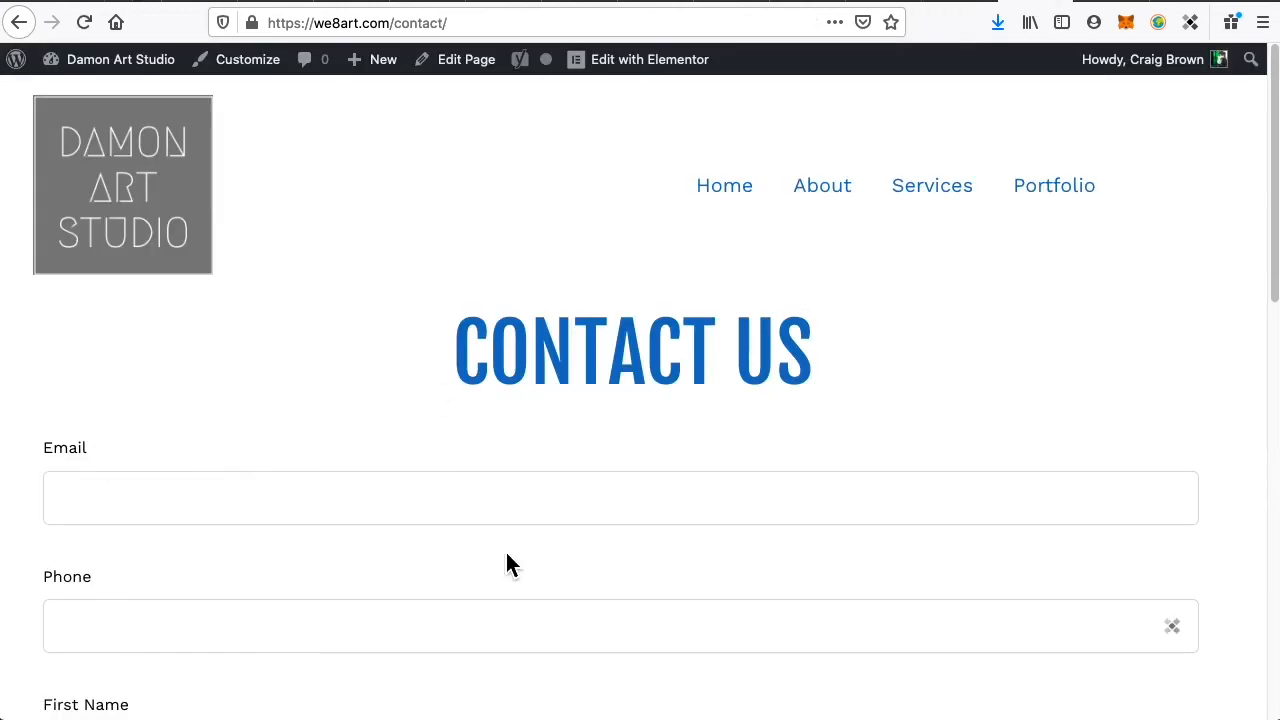
scroll(509, 540, down, 6)
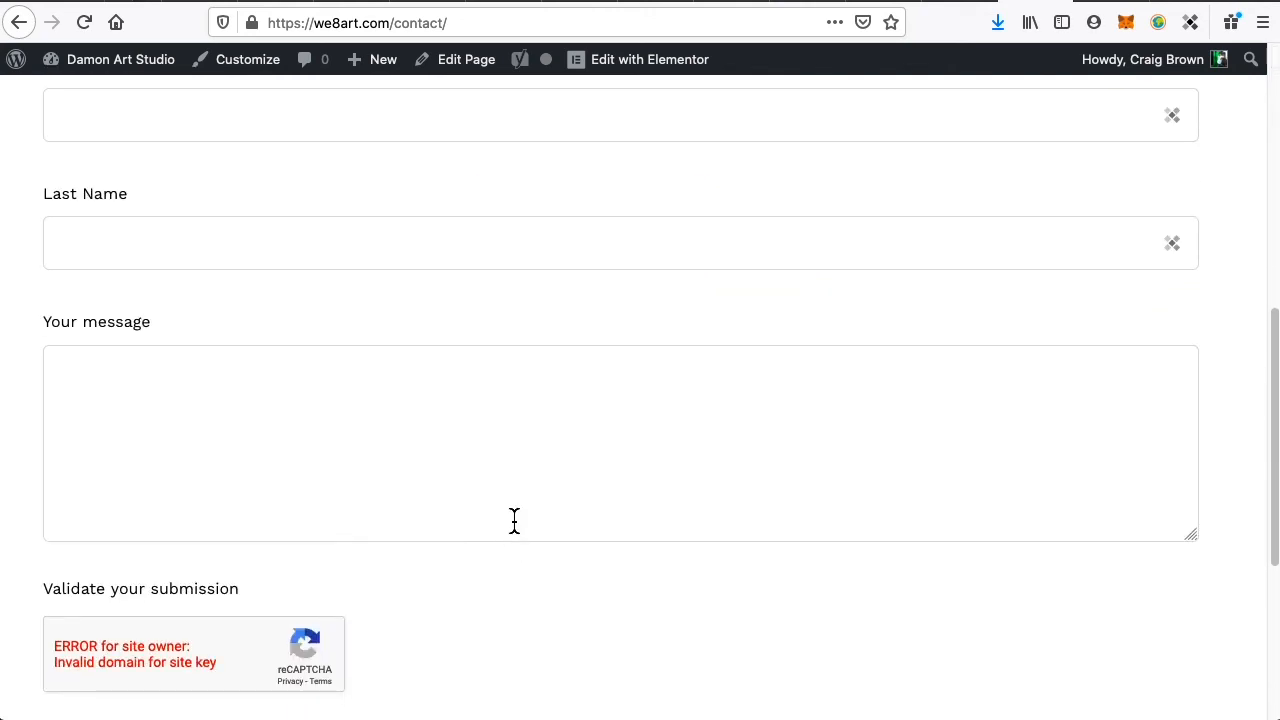
scroll(537, 523, down, 4)
scroll(540, 528, up, 5)
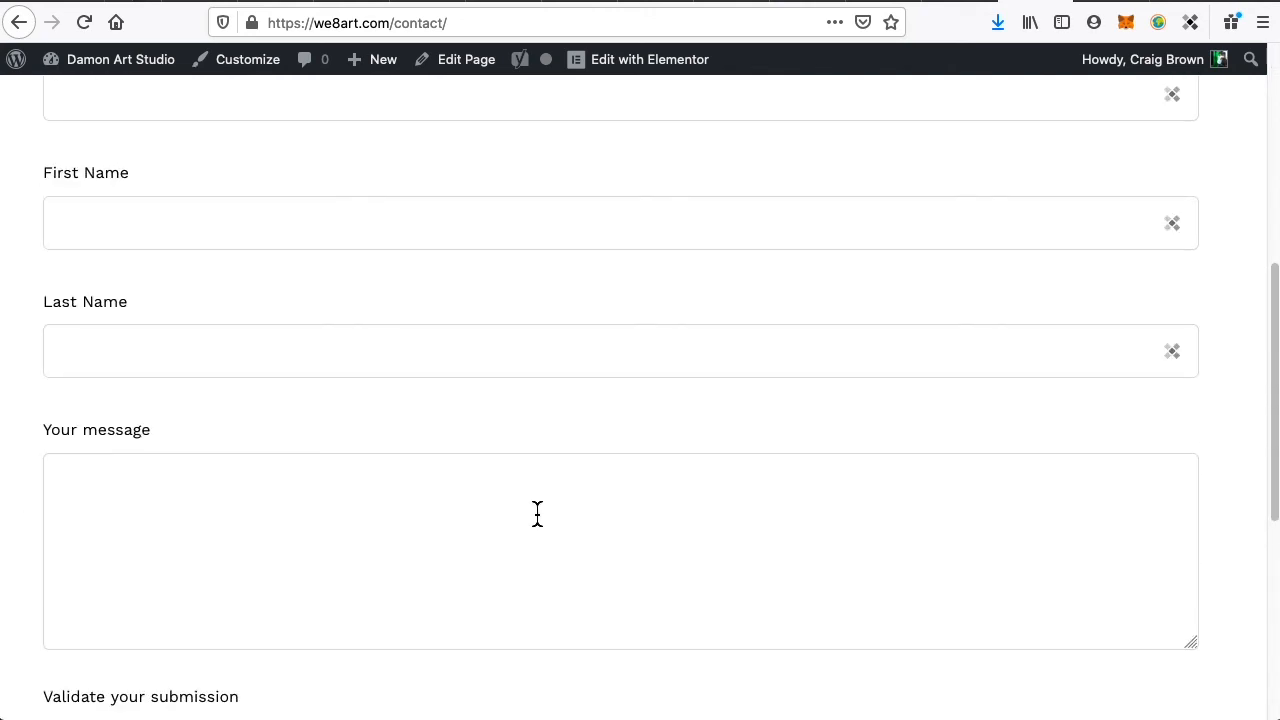
scroll(537, 513, up, 5)
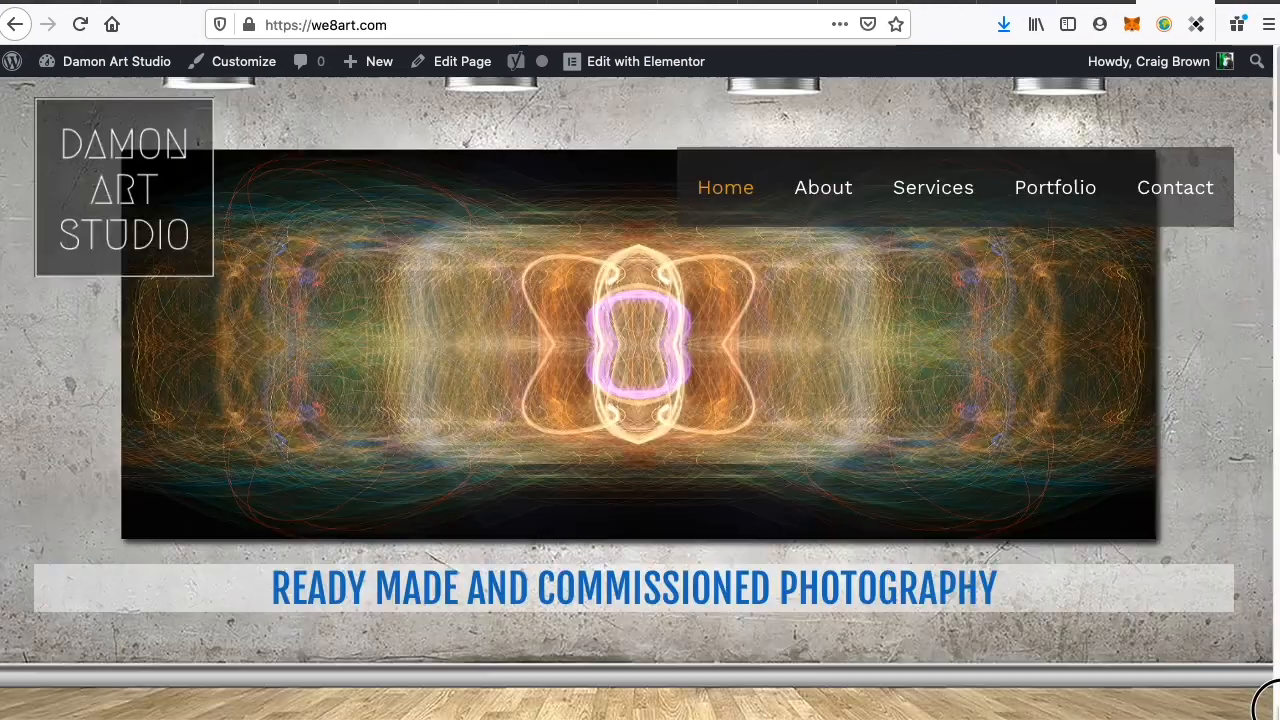
Go from the site's home page to Contact and fill the form with the sender's email, phone, first and last name, and "test message"
drag(1279, 712, 1276, 712)
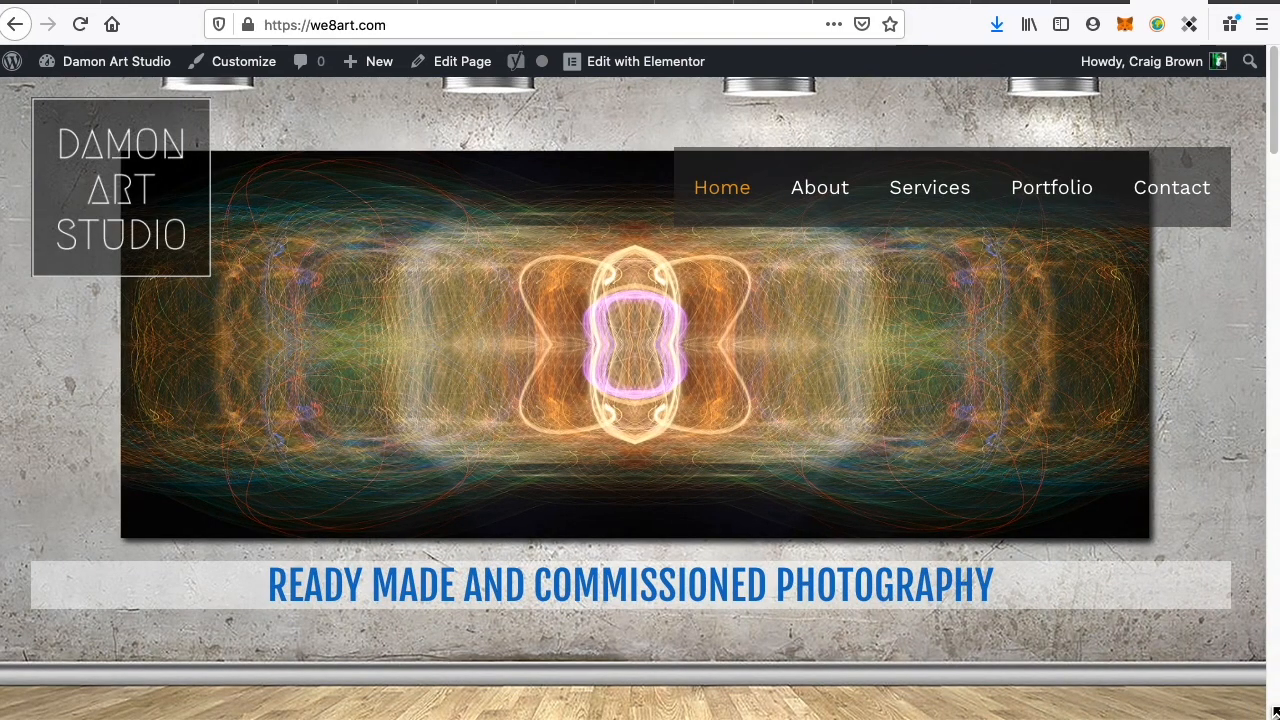
click(1172, 210)
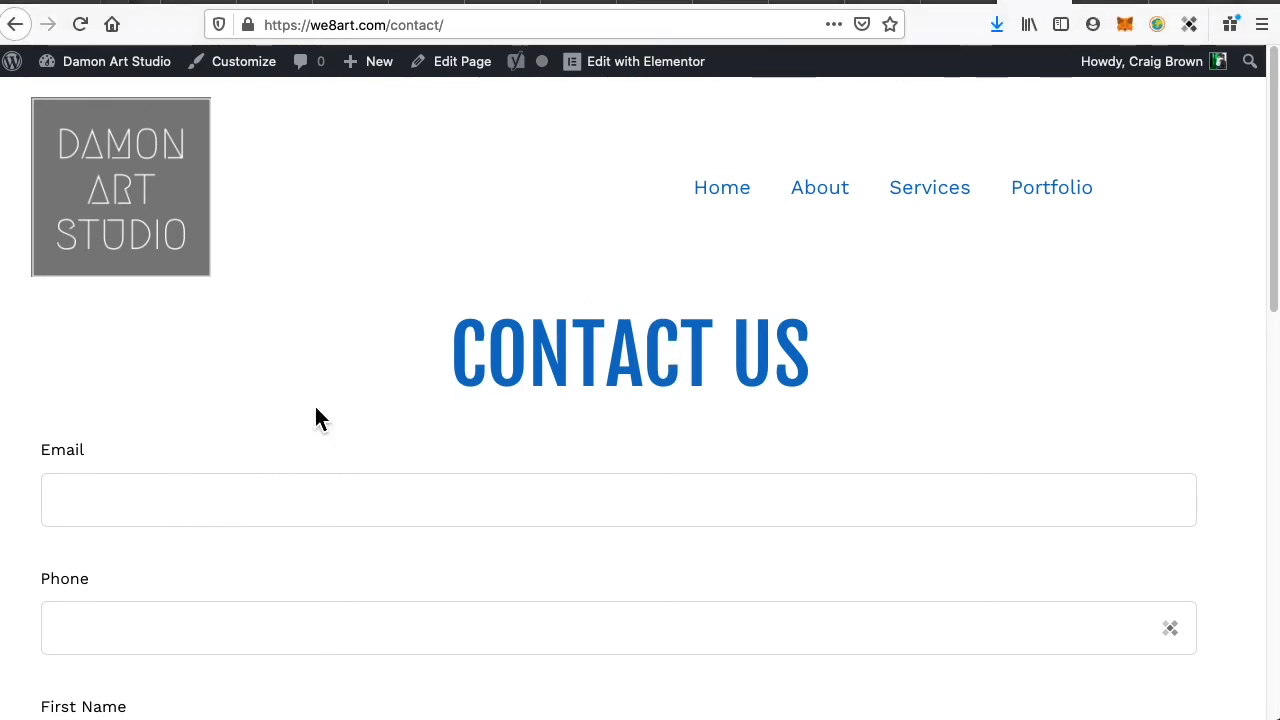
click(118, 495)
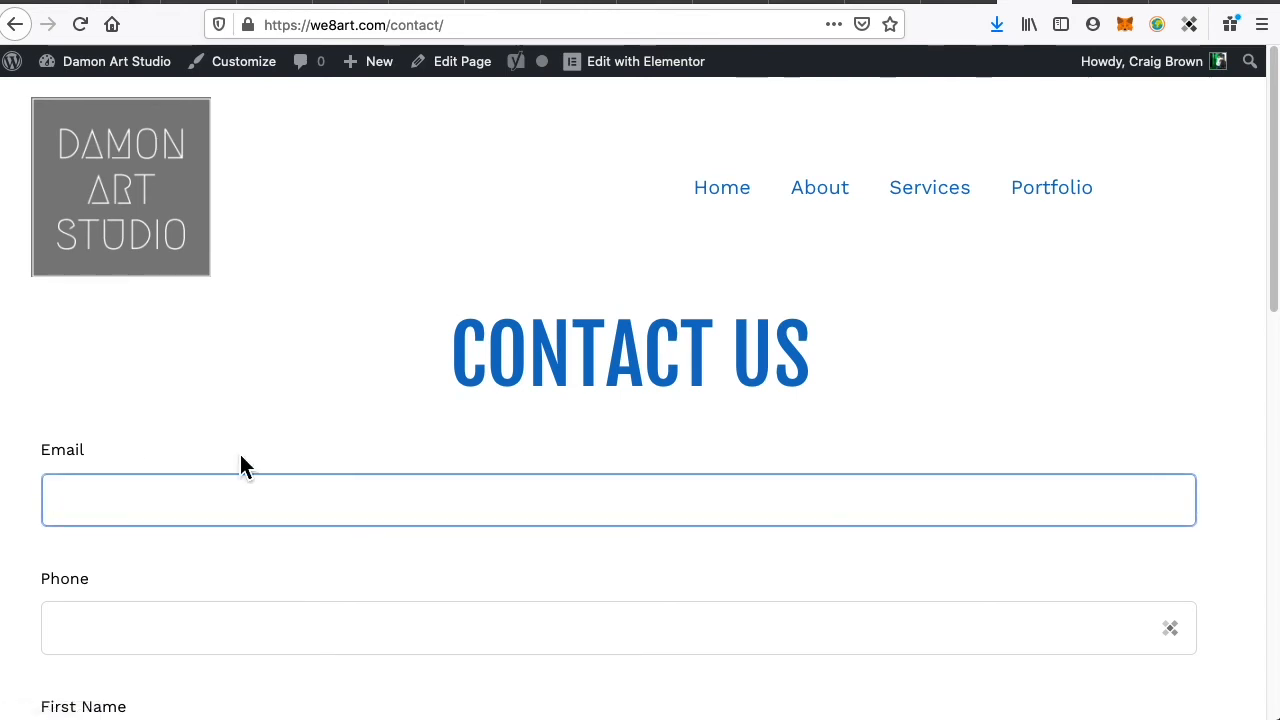
scroll(243, 463, down, 3)
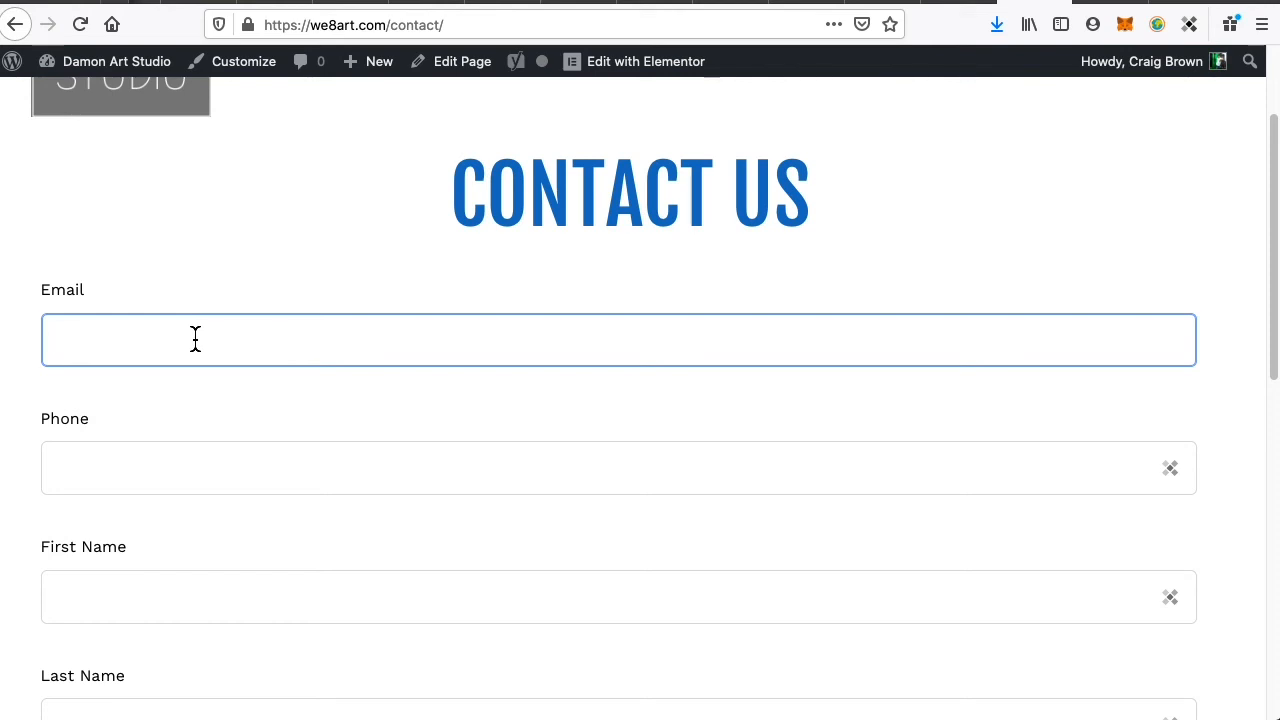
text(brow)
click(151, 519)
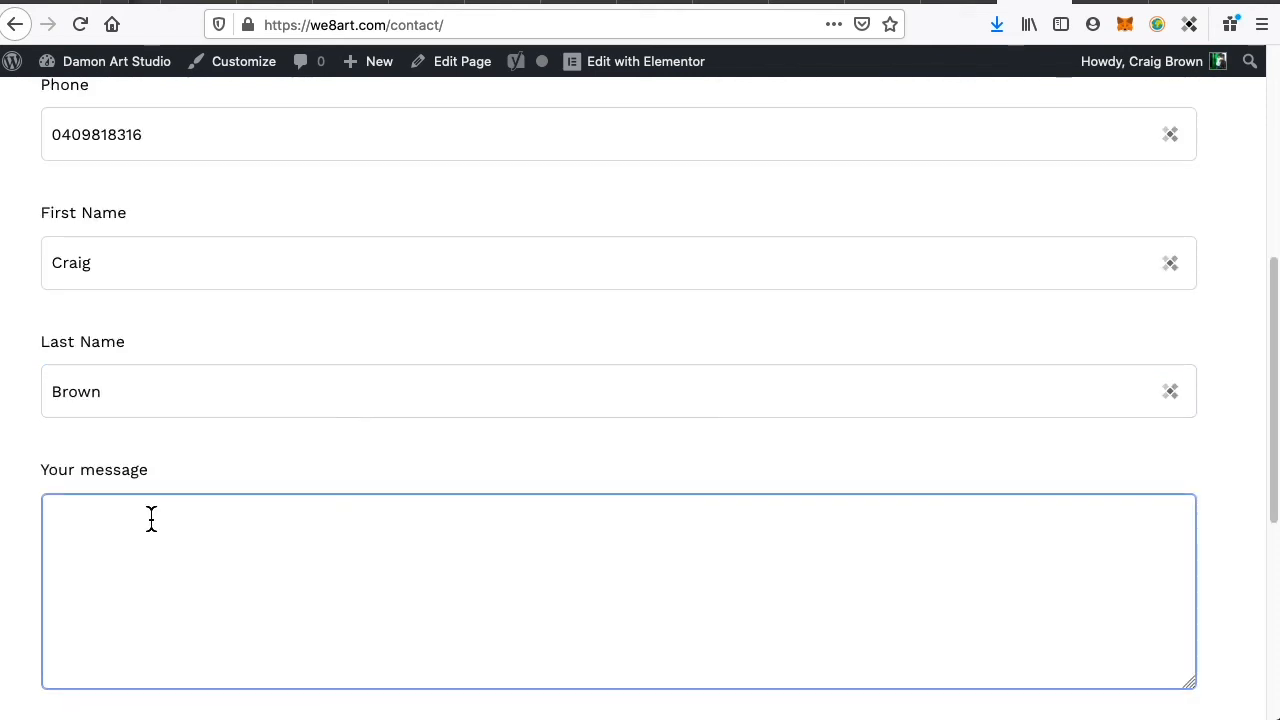
text(test message)
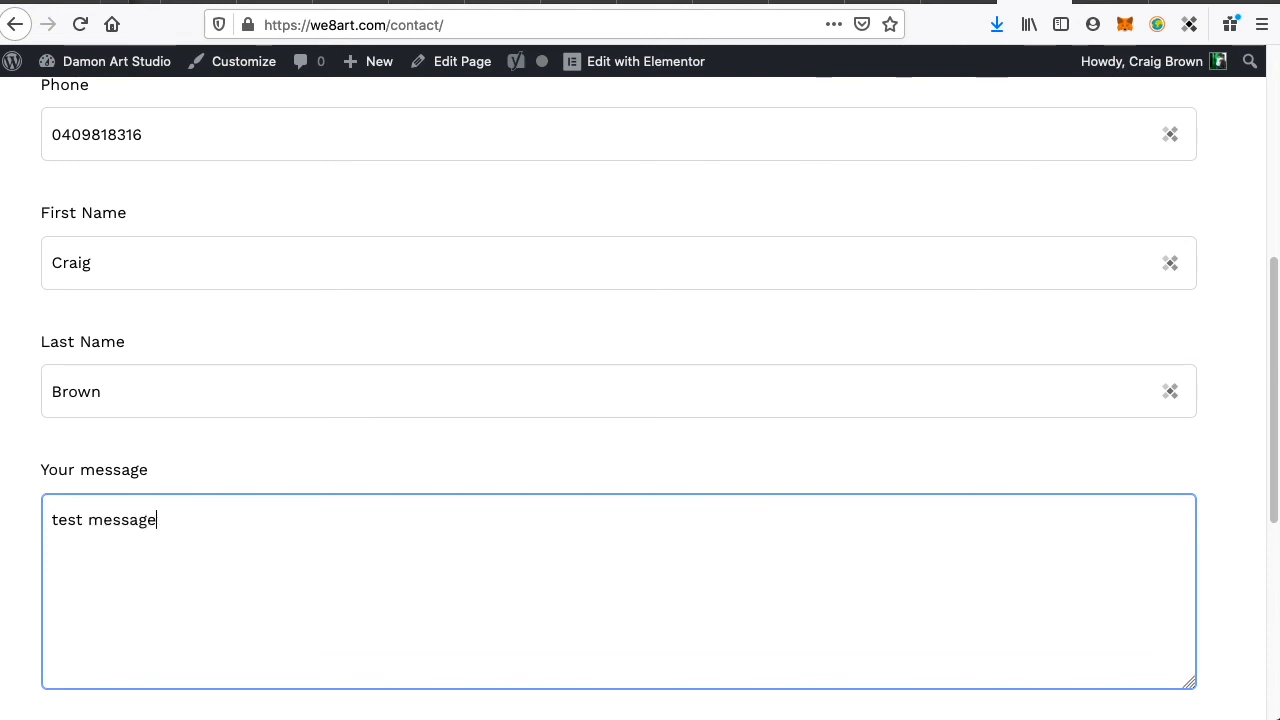
Try to send the completed contact form and review the submission
scroll(201, 443, down, 5)
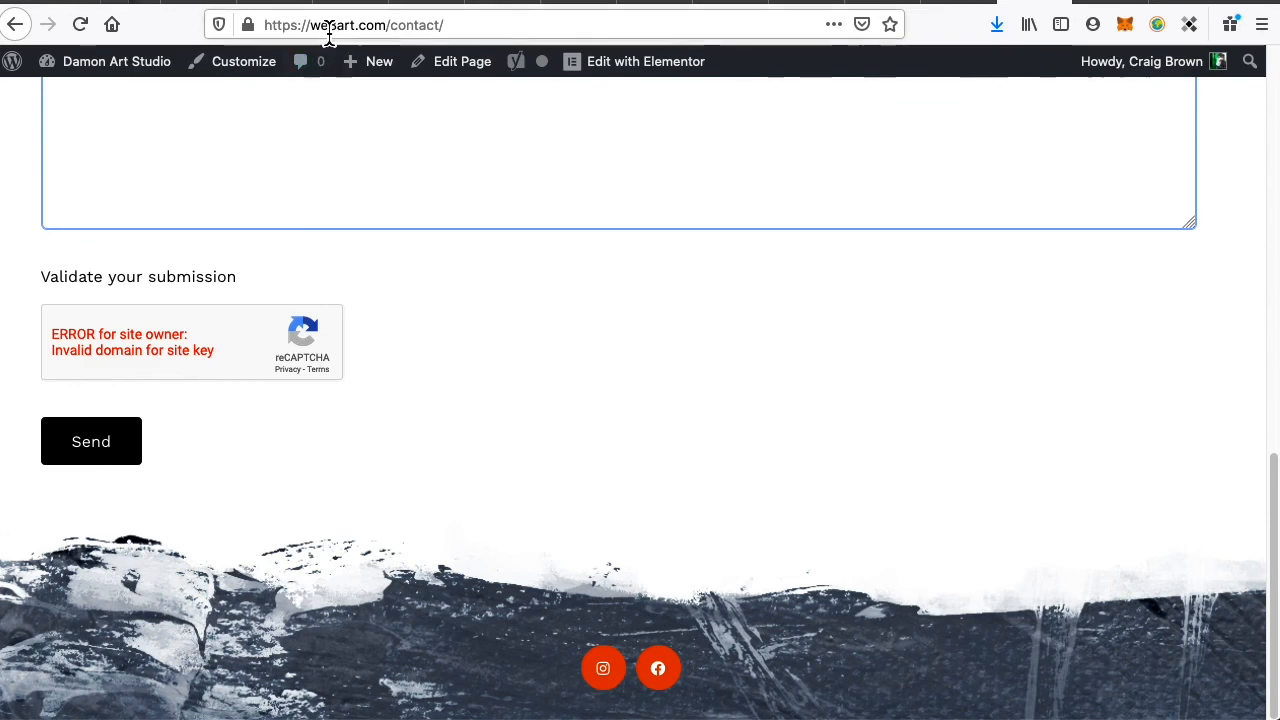
click(98, 452)
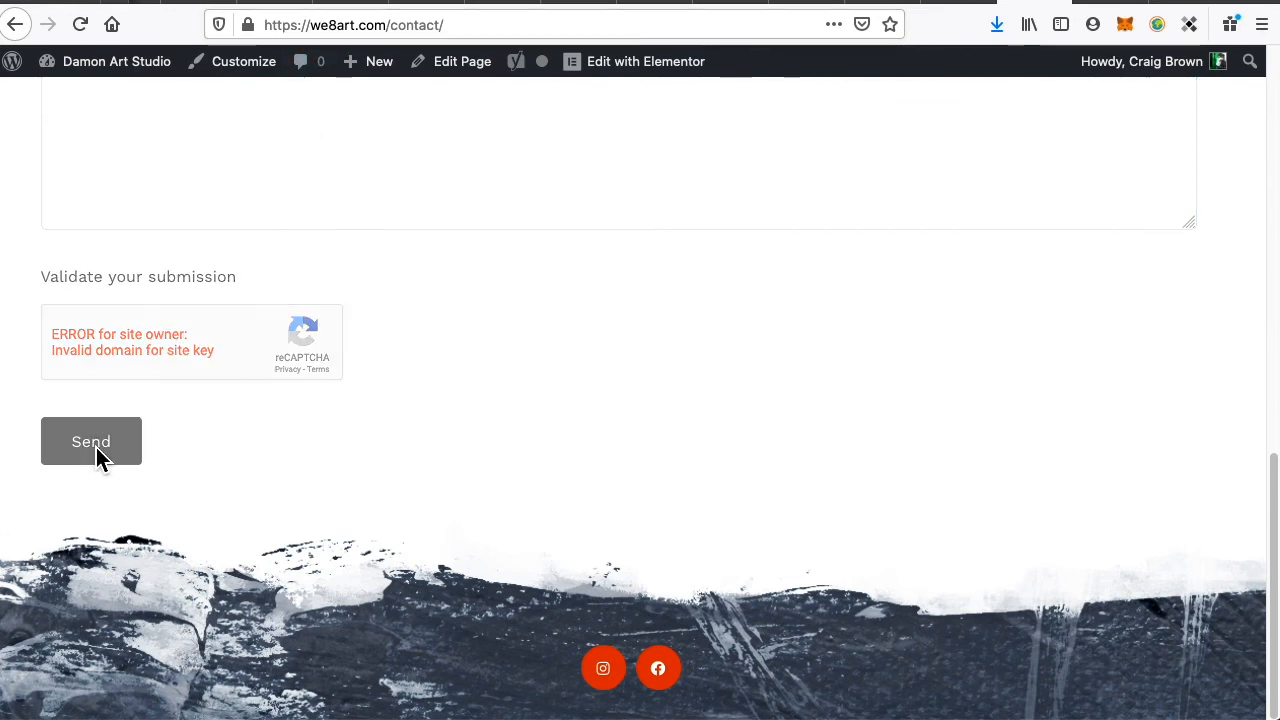
scroll(98, 460, up, 3)
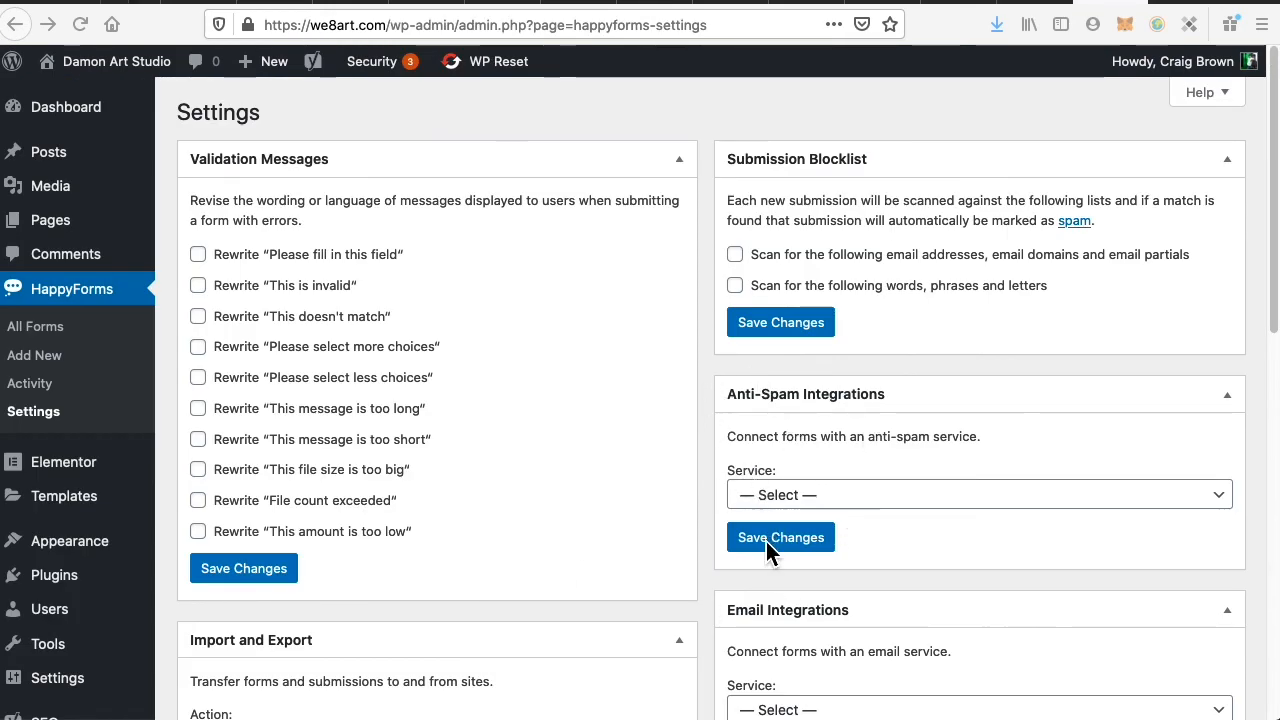
Save the HappyForms anti-spam integration with no service selected and reload the live Contact page
click(766, 541)
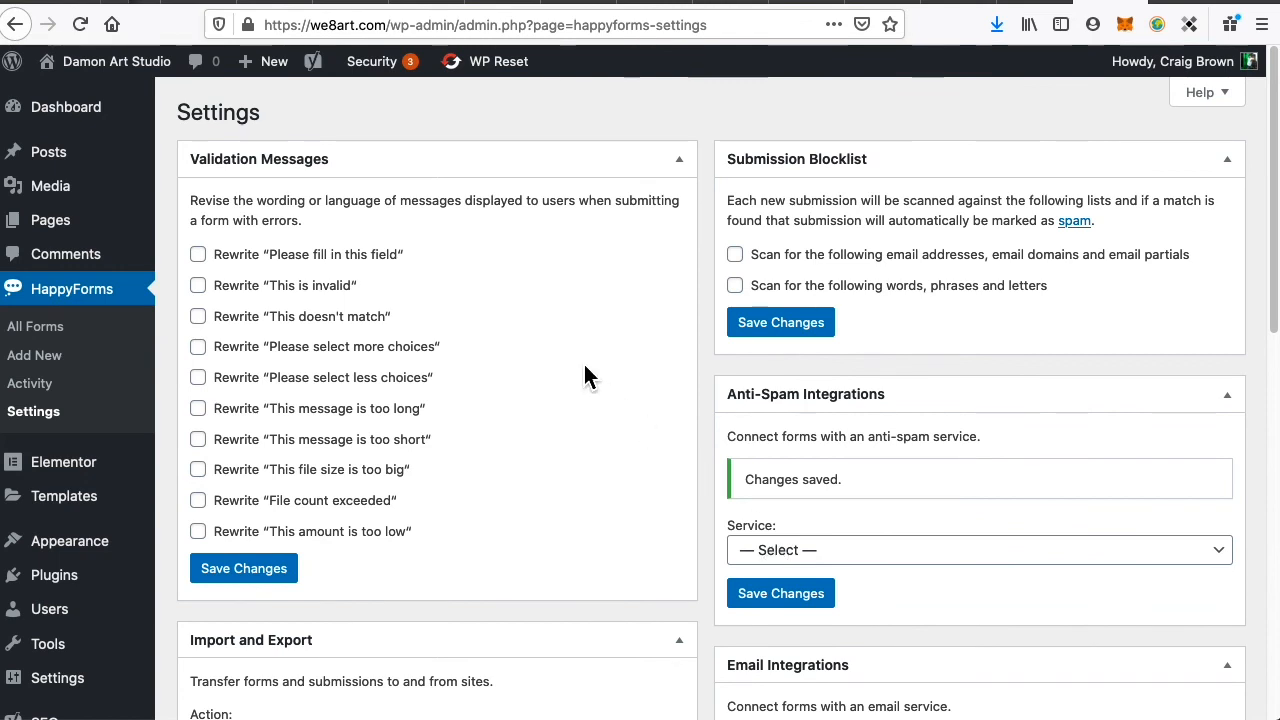
click(1040, 6)
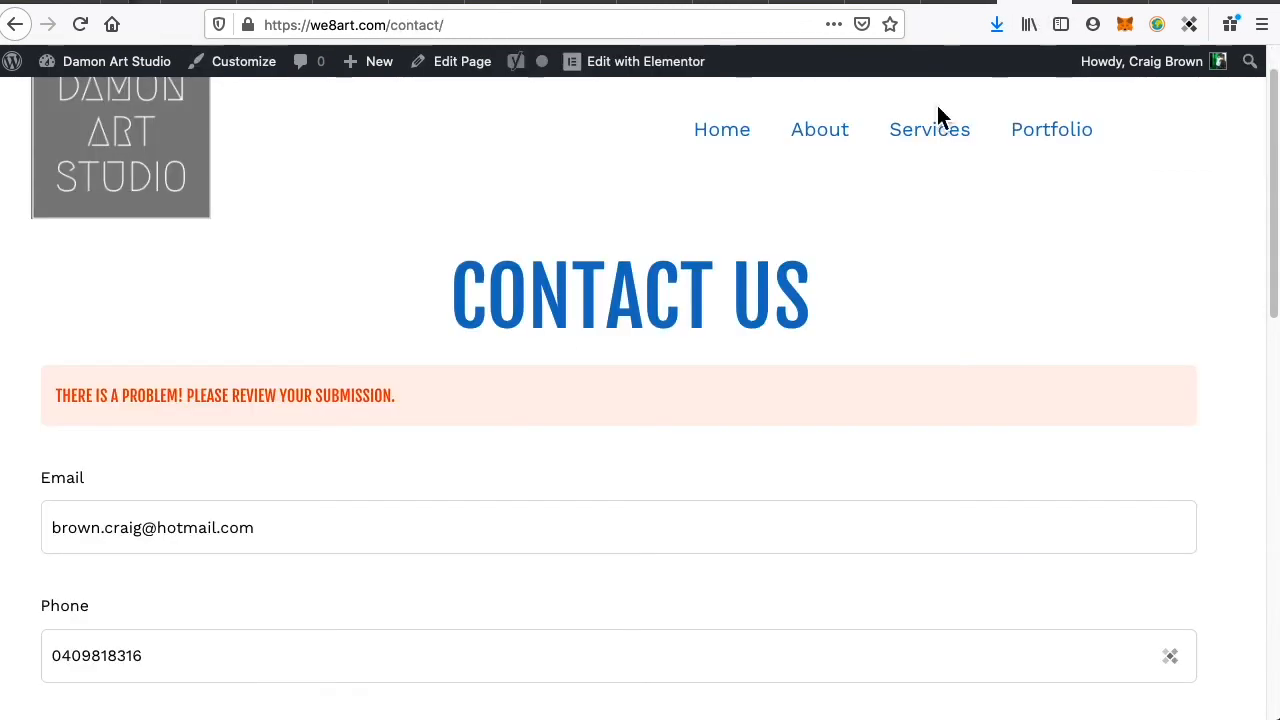
key(super+r)
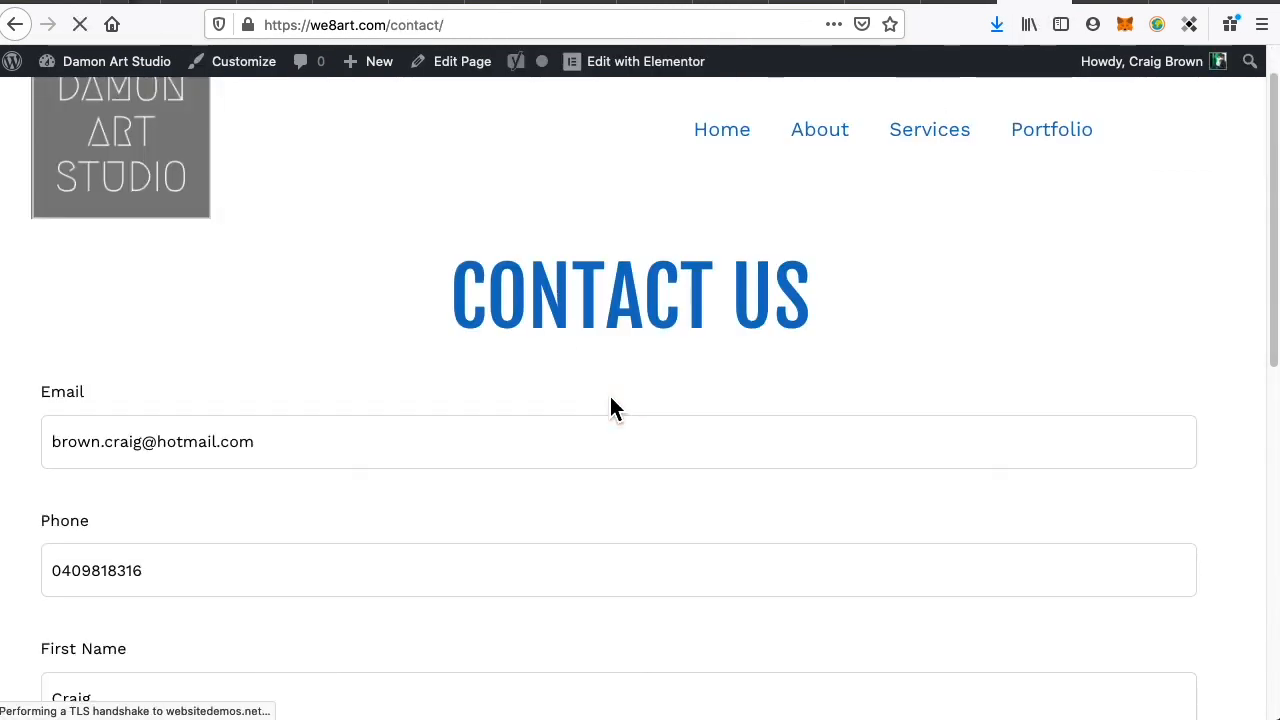
Send the test message through the reloaded contact form
scroll(291, 586, down, 5)
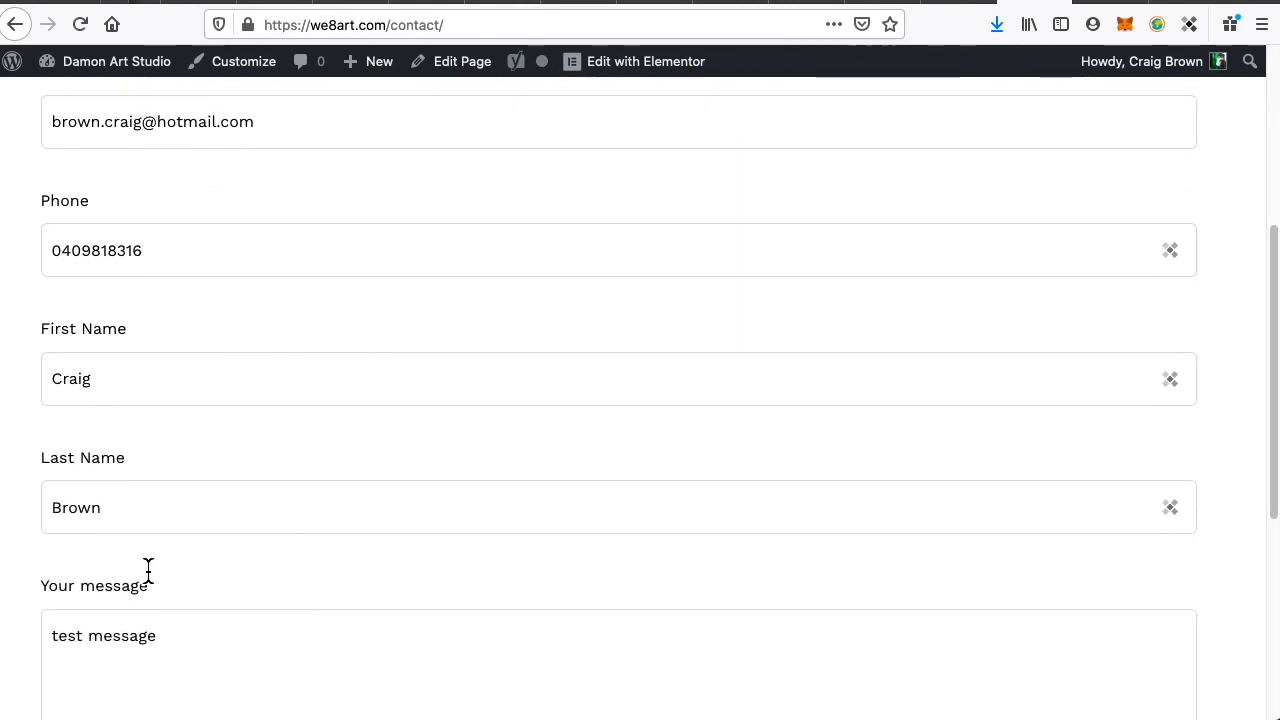
scroll(203, 589, down, 7)
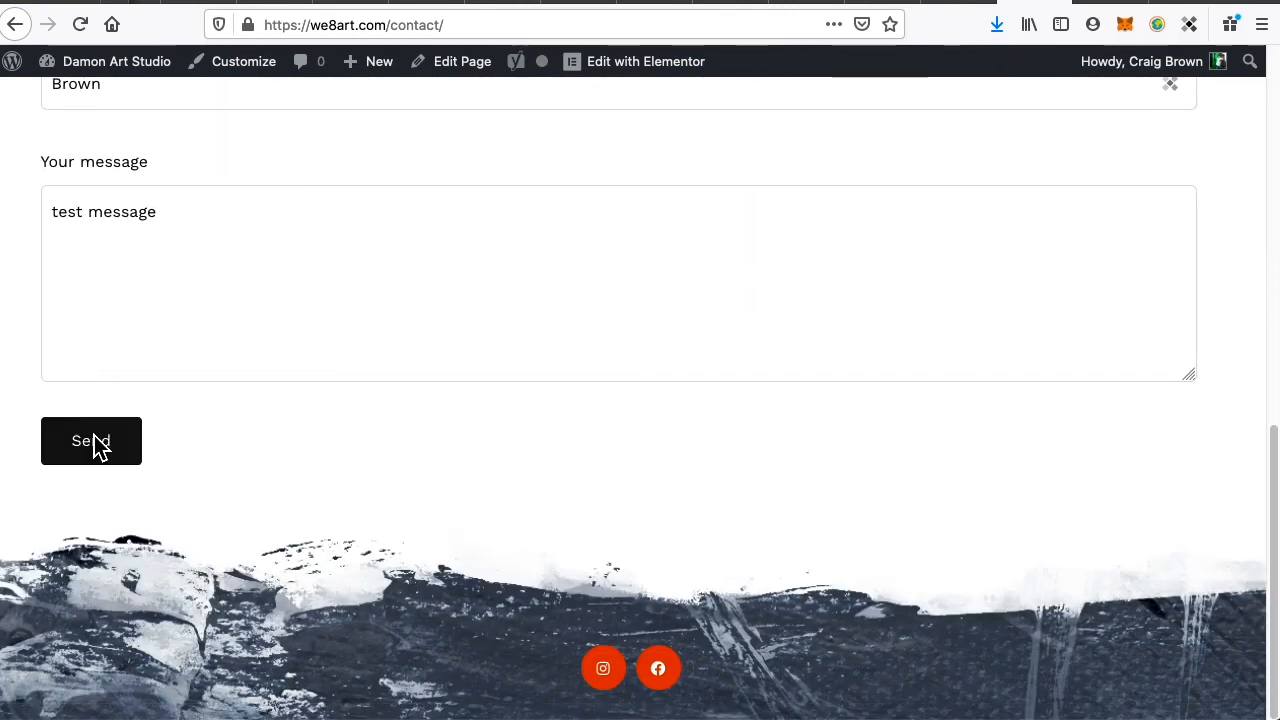
click(91, 441)
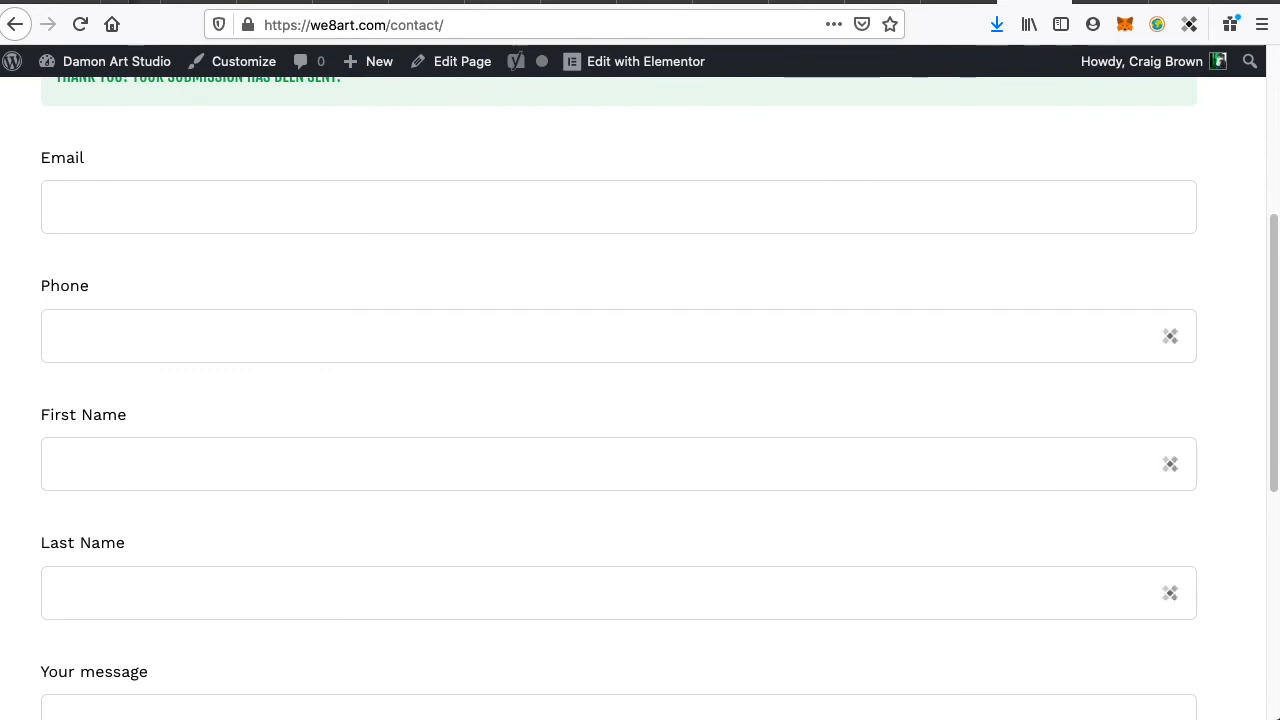
Switch to the mail app and examine the received form notification, including the address behind the WordPress sender name
drag(0, 90, 1016, 44)
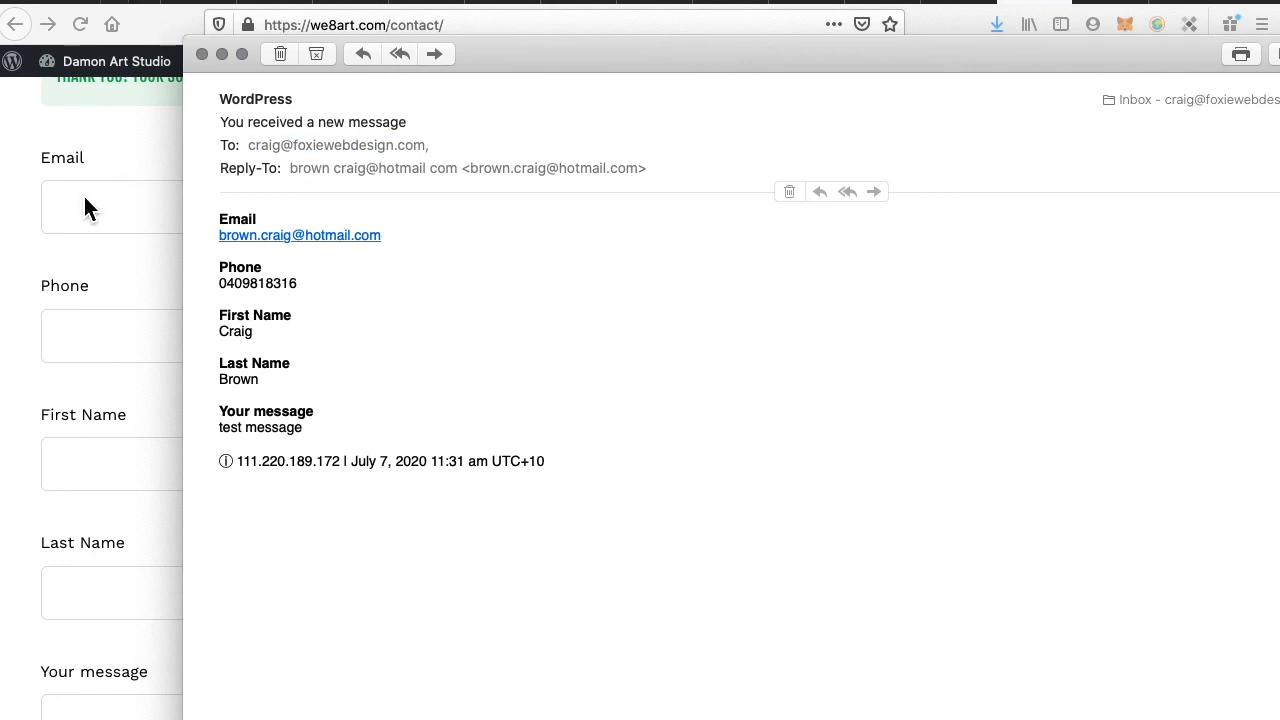
click(301, 104)
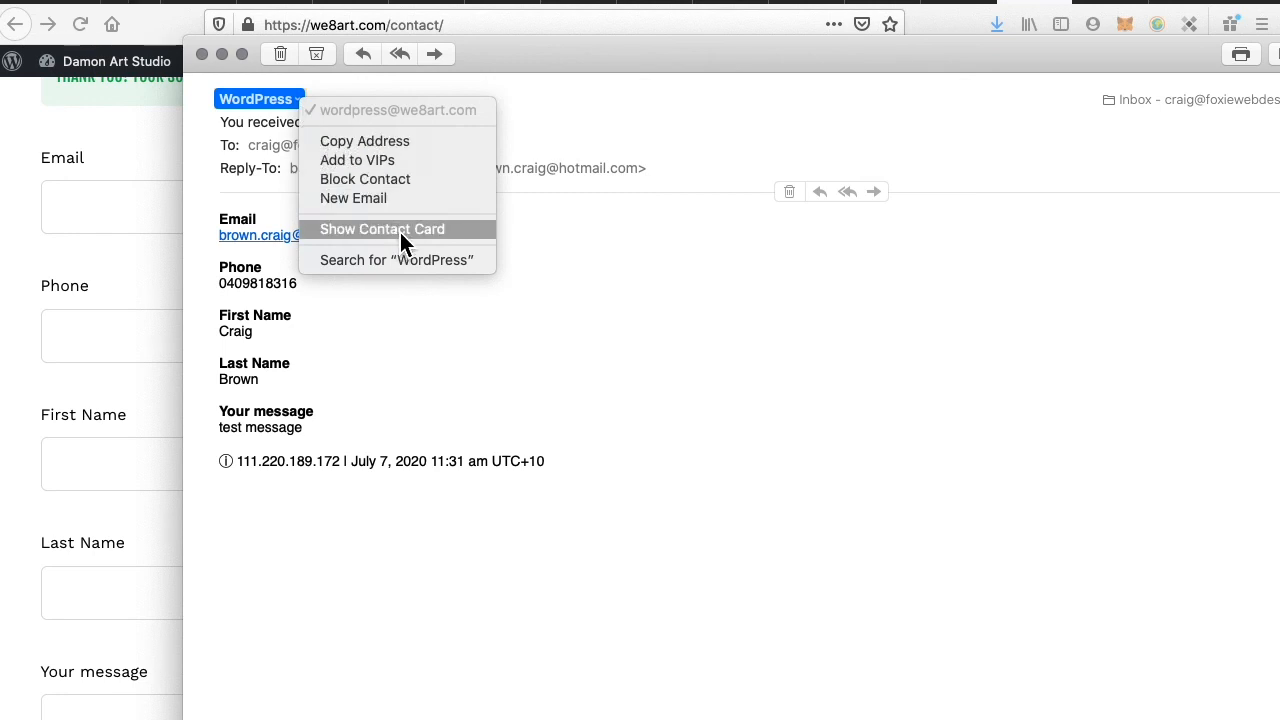
click(394, 146)
click(625, 314)
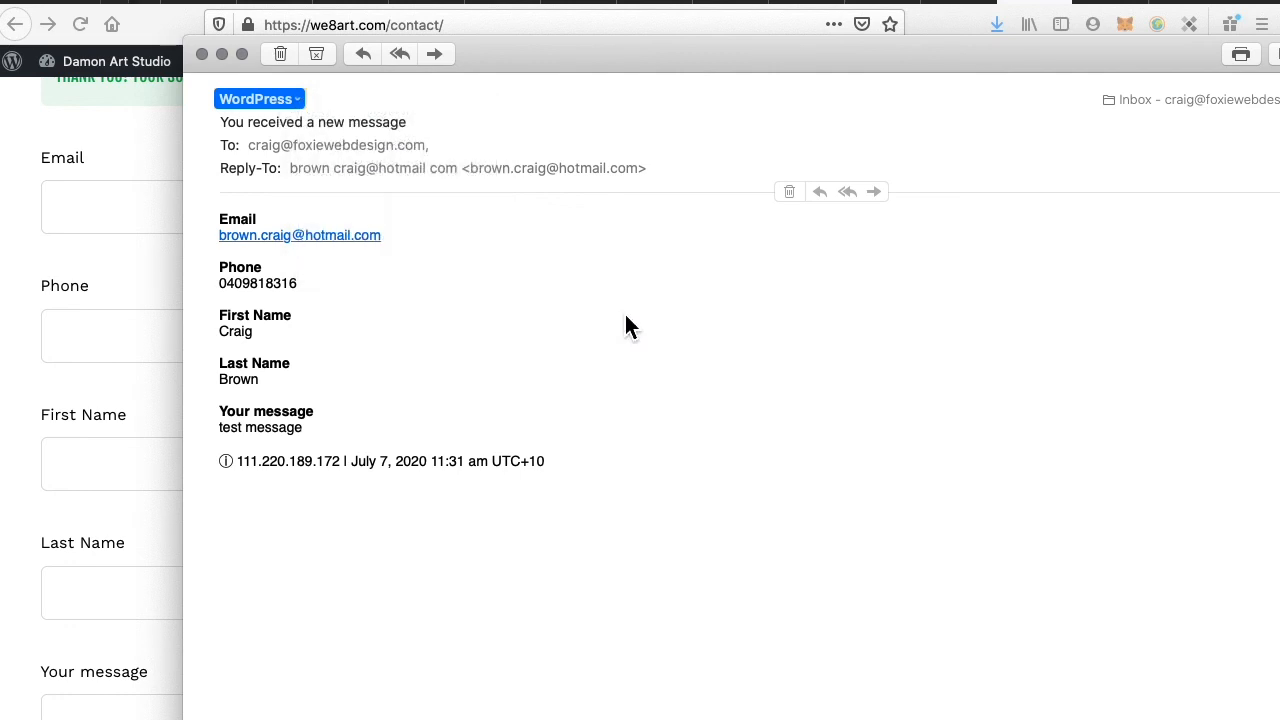
click(305, 100)
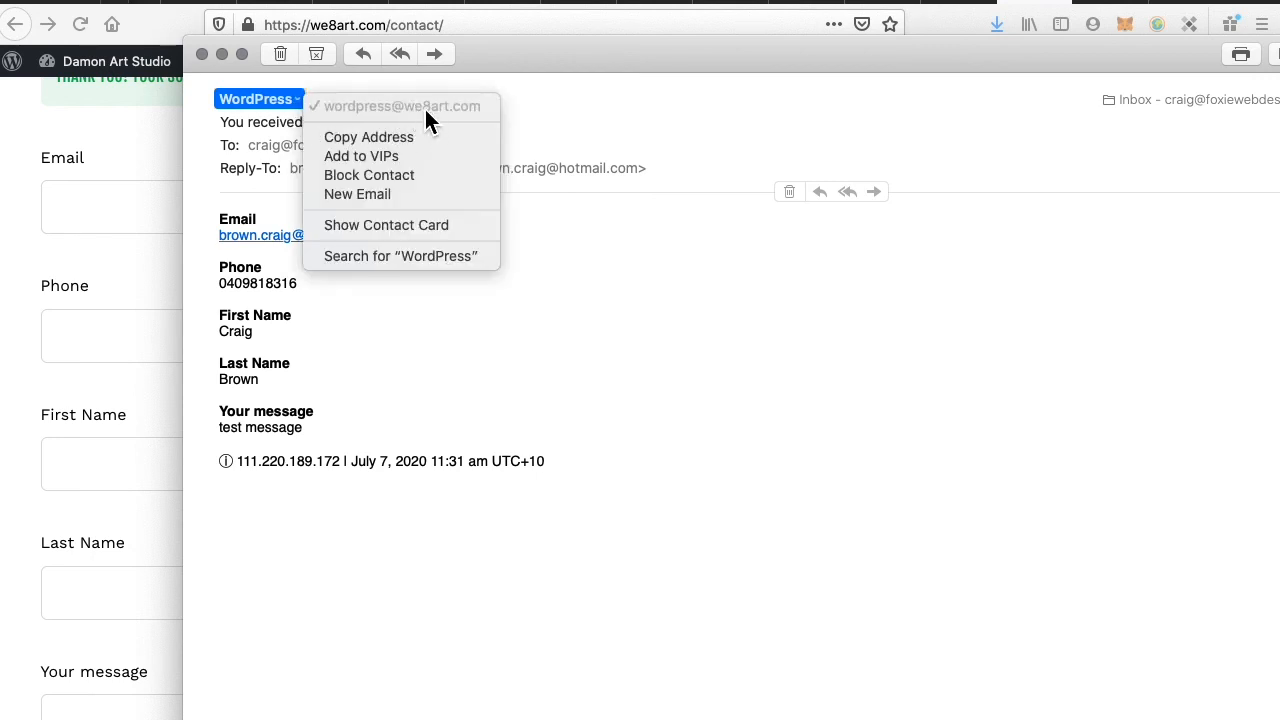
click(587, 292)
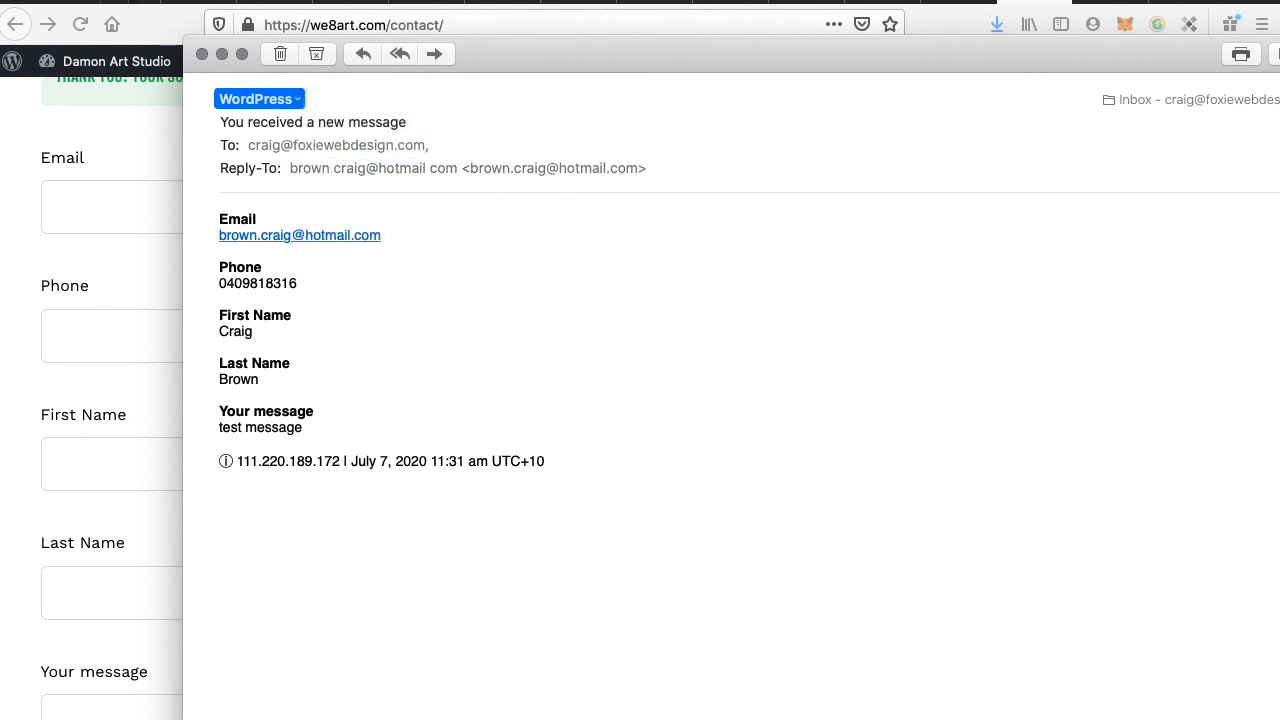
click(688, 508)
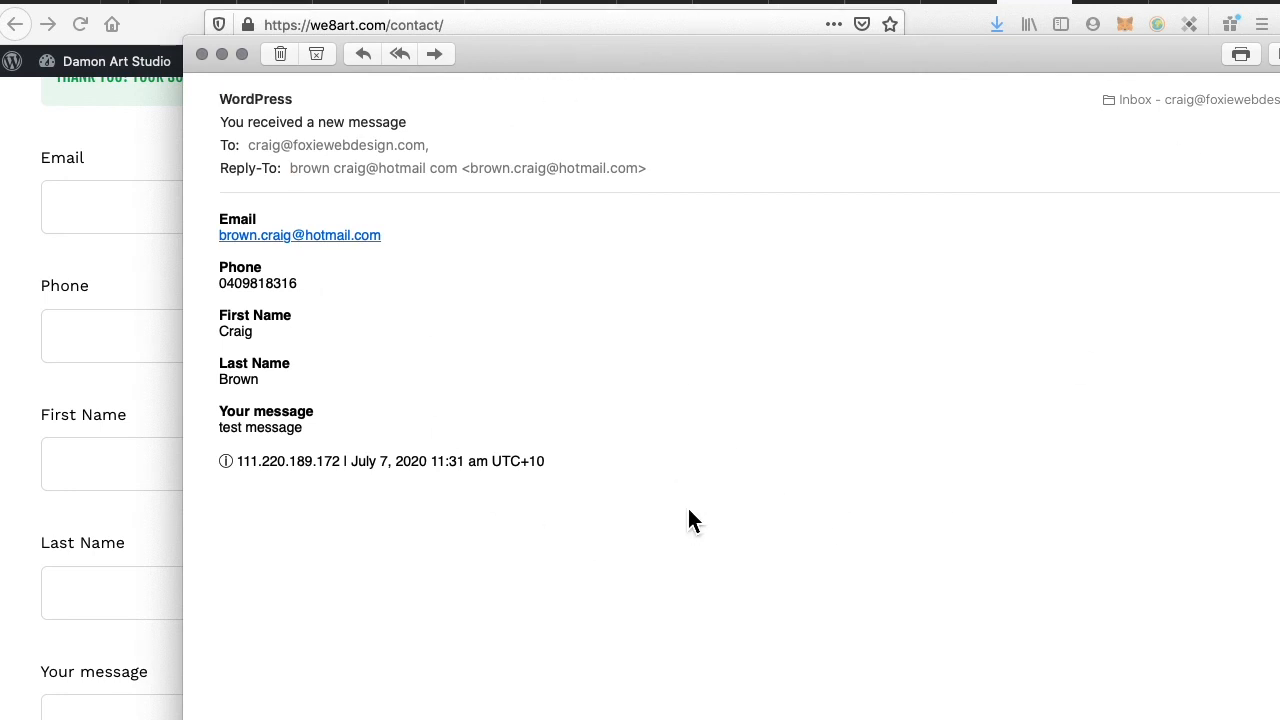